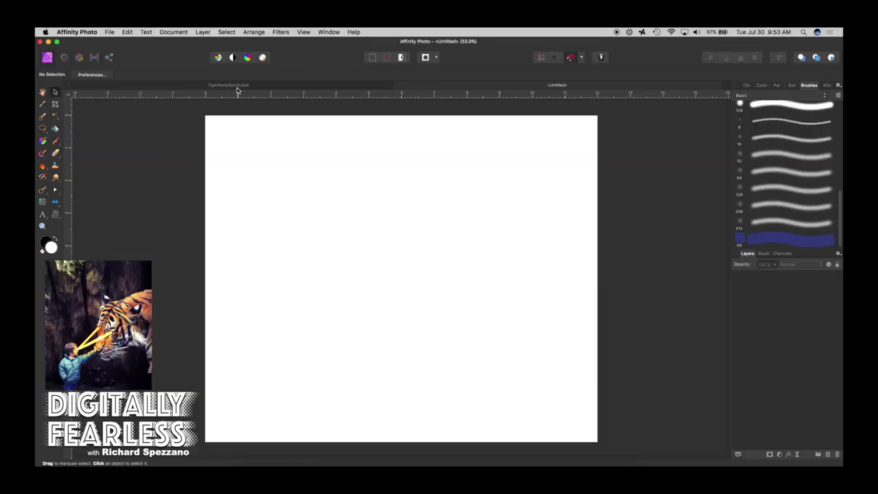
- Switch to the TigerManipStockUsed document and toggle layer visibility to examine the boy, tiger and cave stock photos
left_click(237, 86)
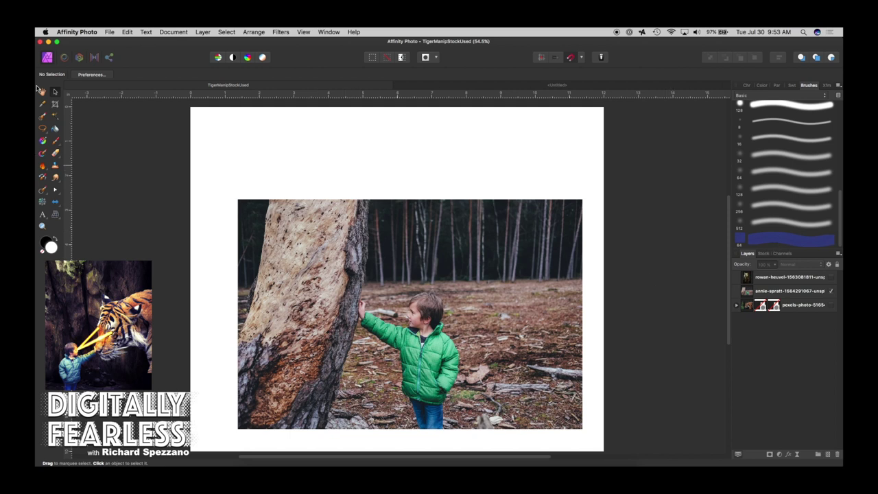
left_click_drag(338, 270, 341, 240)
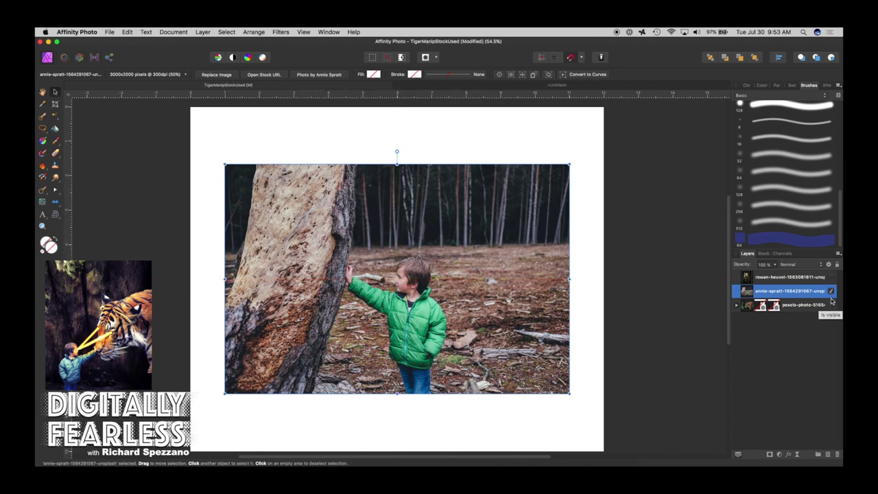
left_click(831, 291)
left_click(834, 306)
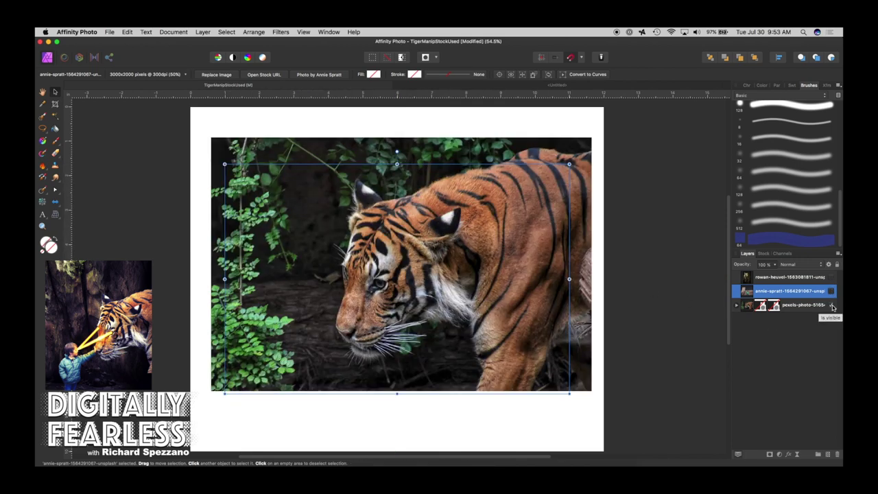
left_click(833, 306)
left_click(831, 277)
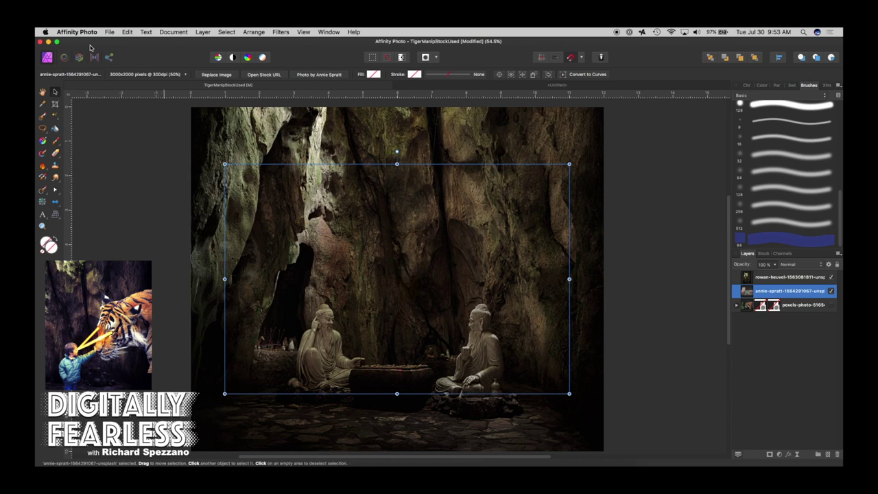
left_click(121, 107)
- Create a new photo document 12 in wide and 10 in high at 144 DPI, and activate the Move tool
left_click(115, 34)
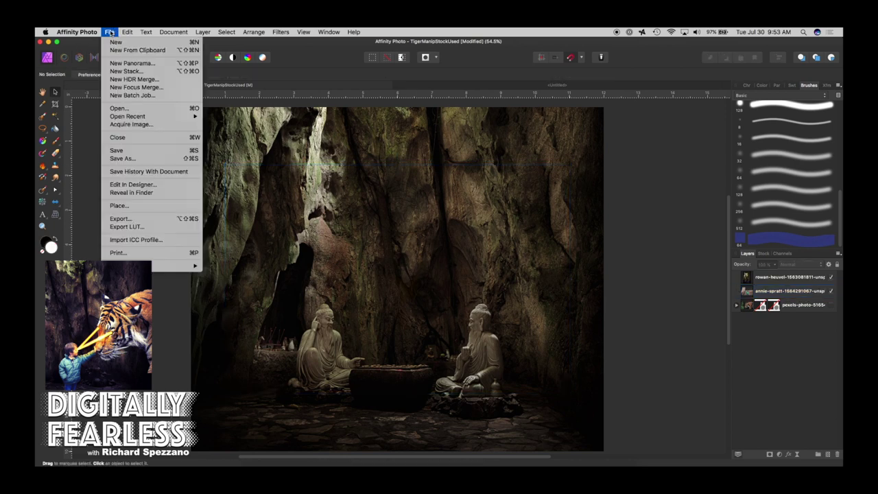
left_click(122, 42)
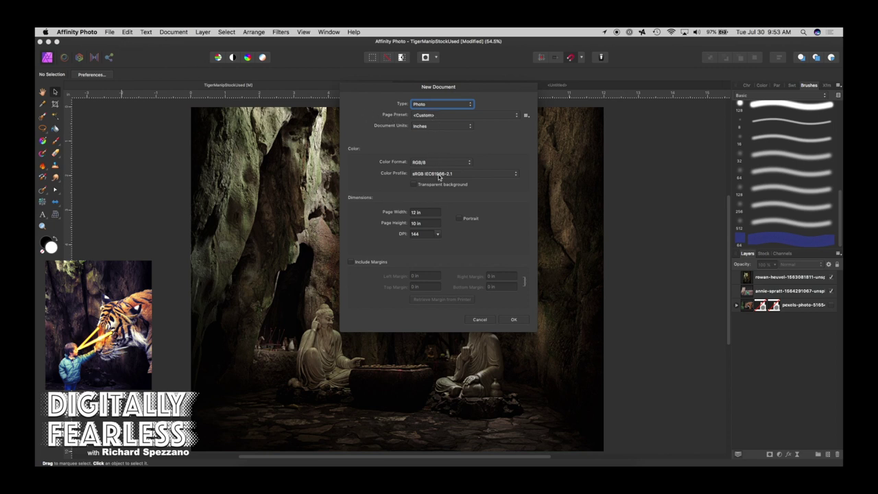
left_click(424, 234)
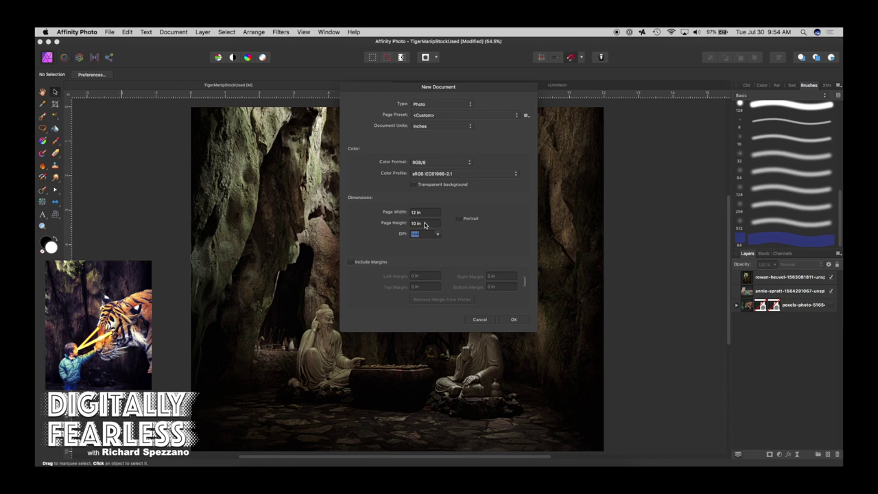
left_click(508, 320)
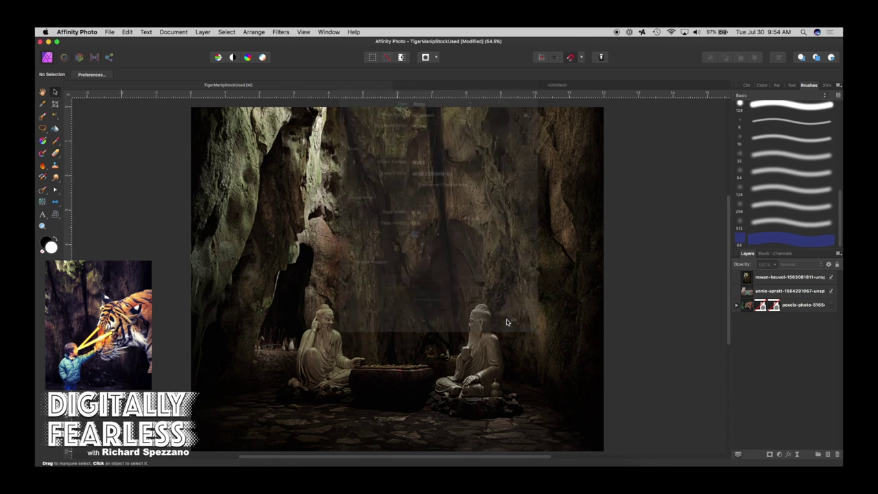
key("h")
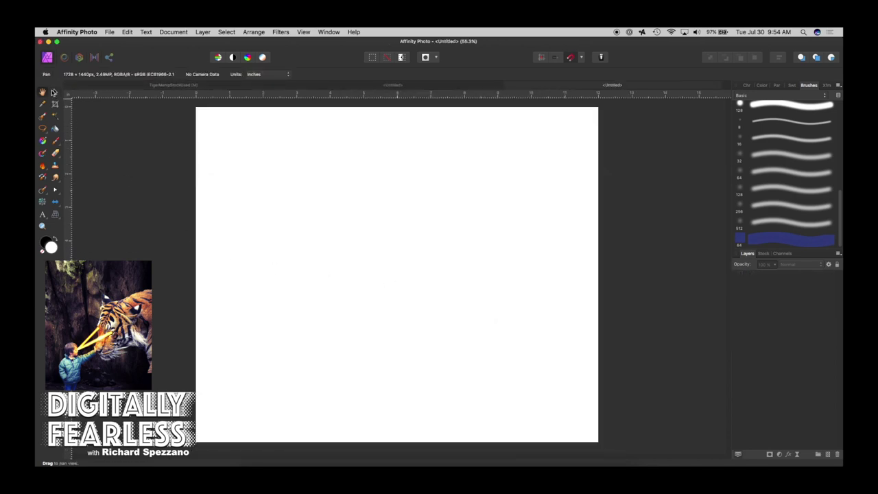
left_click(54, 92)
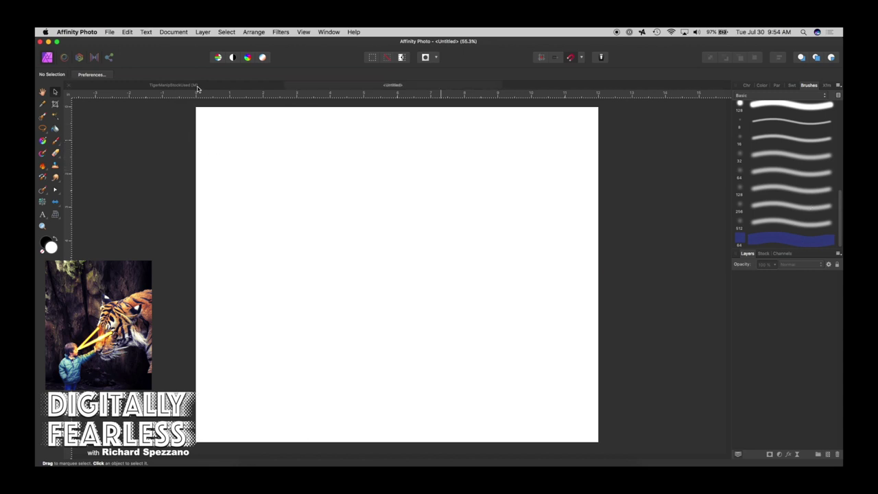
- Copy the cave photo layer from the TigerManipStockUsed document into the new untitled document
left_click(197, 88)
left_click(745, 278)
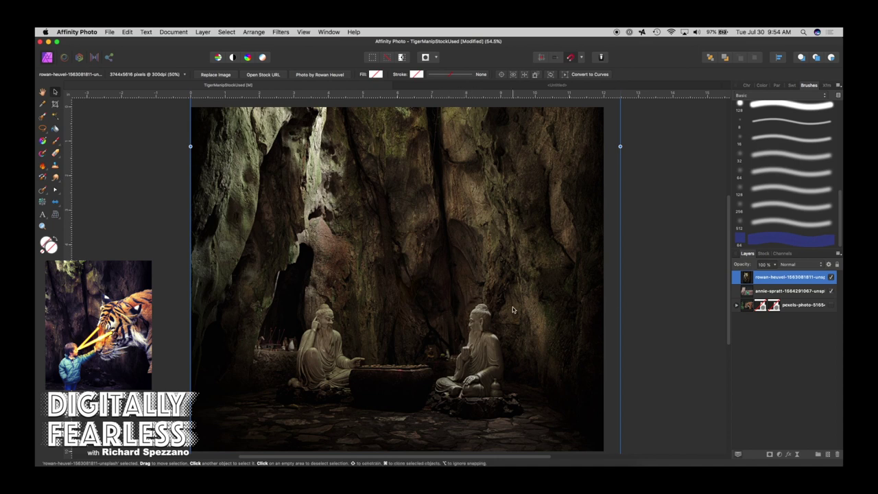
key("super+c")
left_click(457, 86)
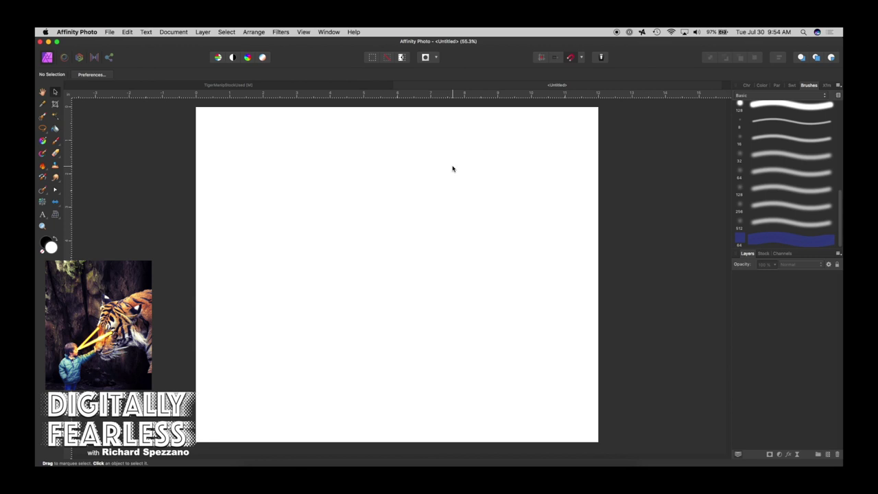
key("super+v")
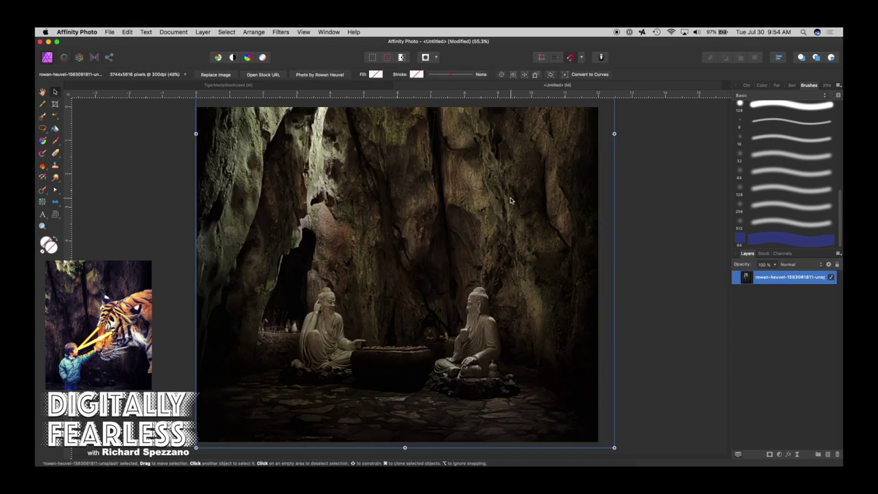
- Reposition the cave photo against the canvas's right edge and scale it to 45%, keeping the statues and stone floor in the frame
mouse_move(502, 195)
left_mouse_down()
mouse_move(495, 252)
mouse_move(503, 211)
left_mouse_up()
scroll(655, 210, "up", 5)
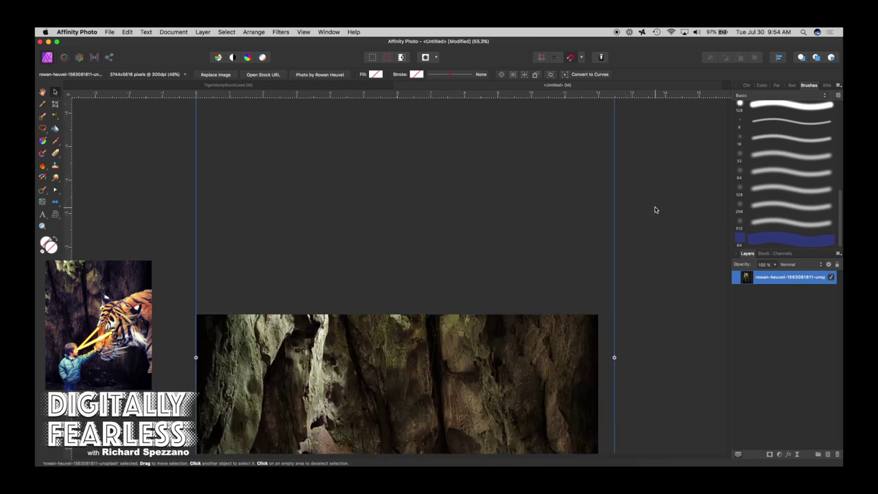
scroll(651, 226, "down", 8)
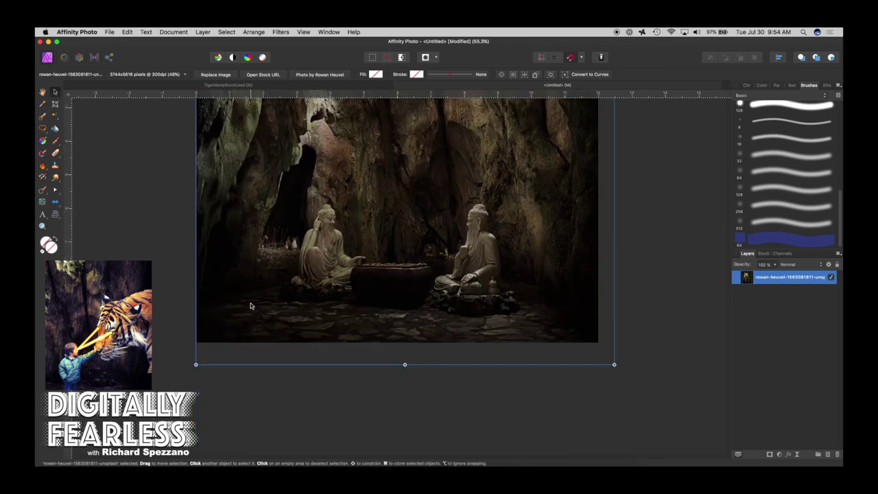
scroll(430, 219, "up", 5)
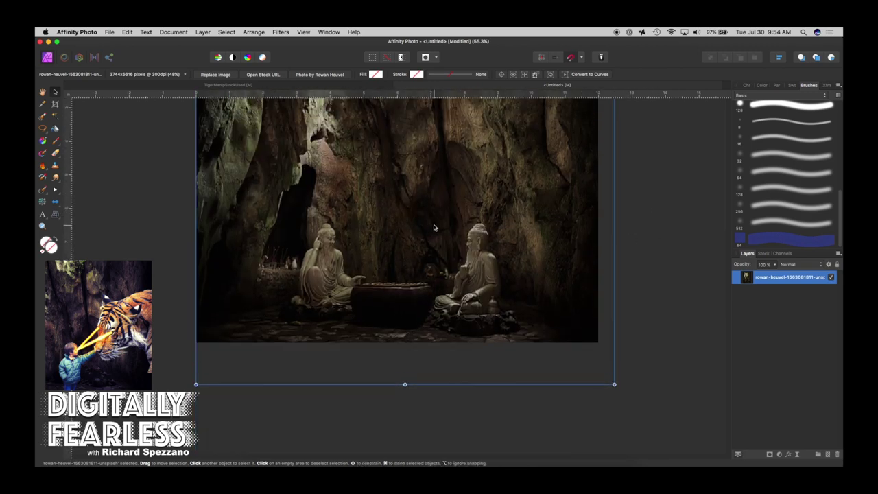
key("super+minus")
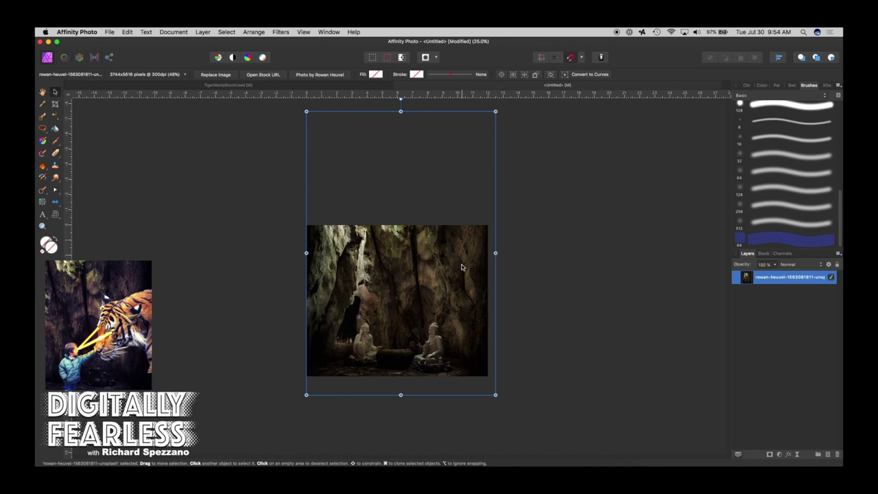
left_click_drag(462, 267, 453, 265)
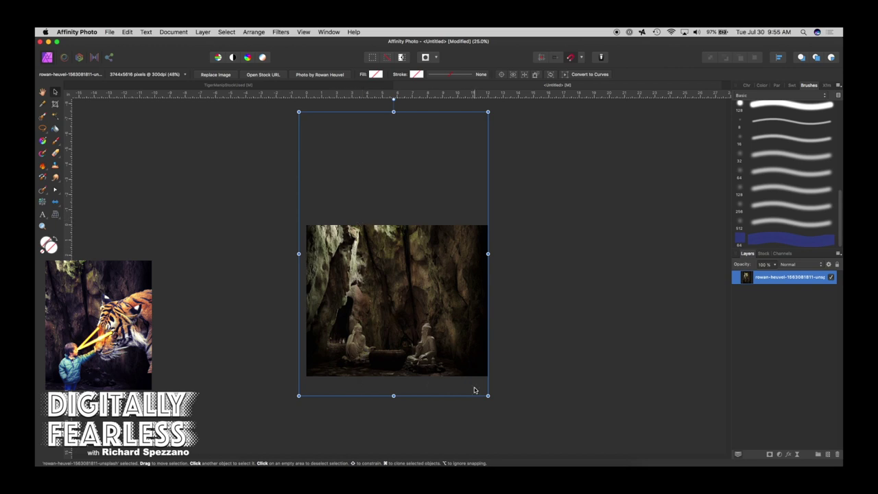
key("super+equal")
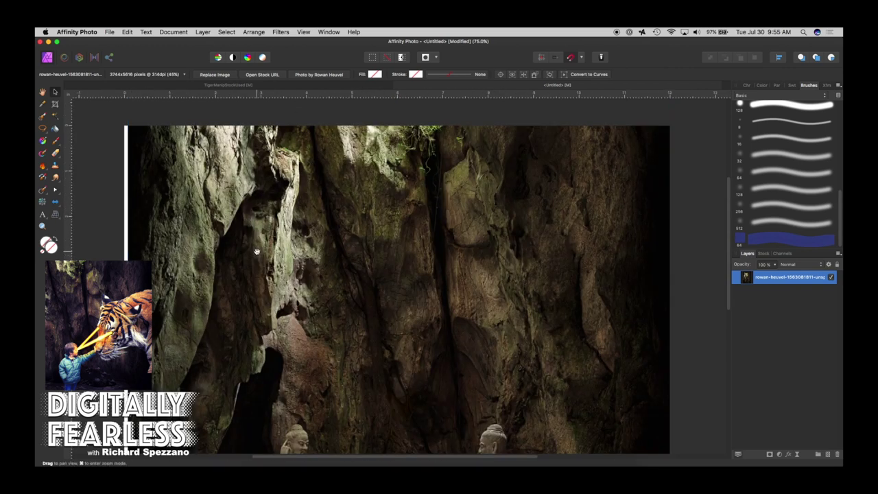
left_click_drag(261, 231, 269, 94)
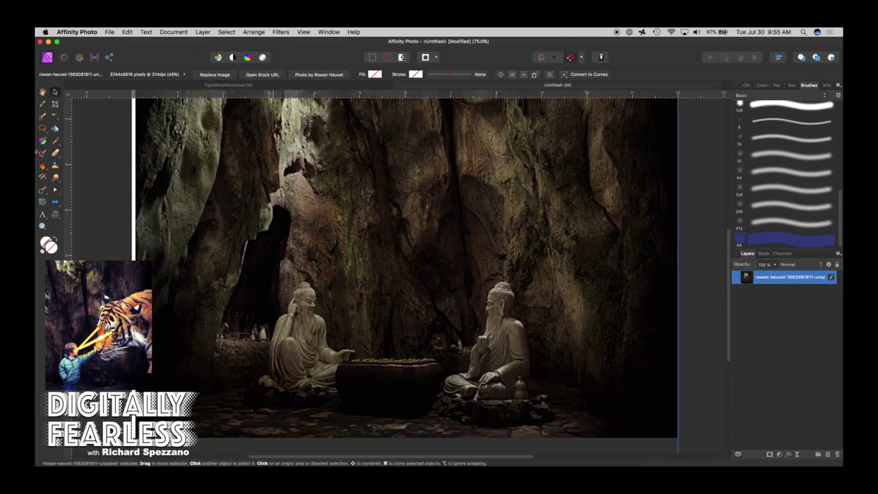
- Enlarge the Inpainting Brush to a width of 100.8 px, and return to the Move tool
left_click(41, 192)
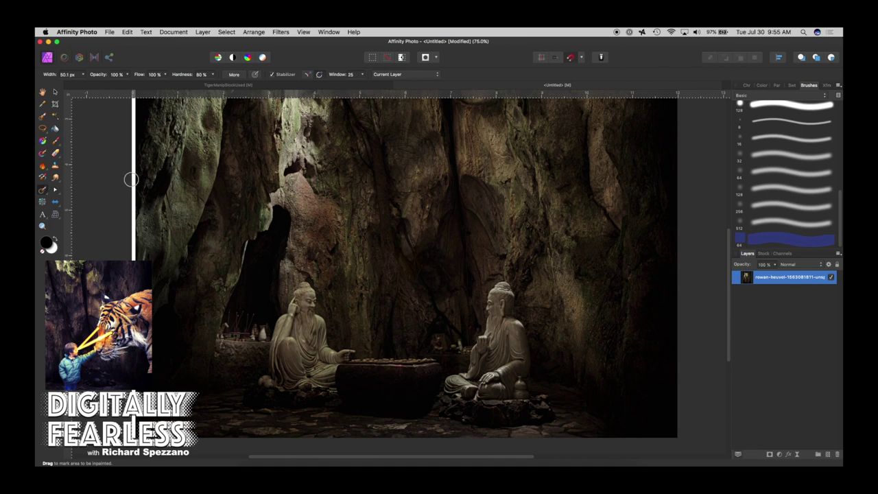
key("bracketright")
key("bracketright")
key("bracketright")
key("bracketright")
left_click(55, 92)
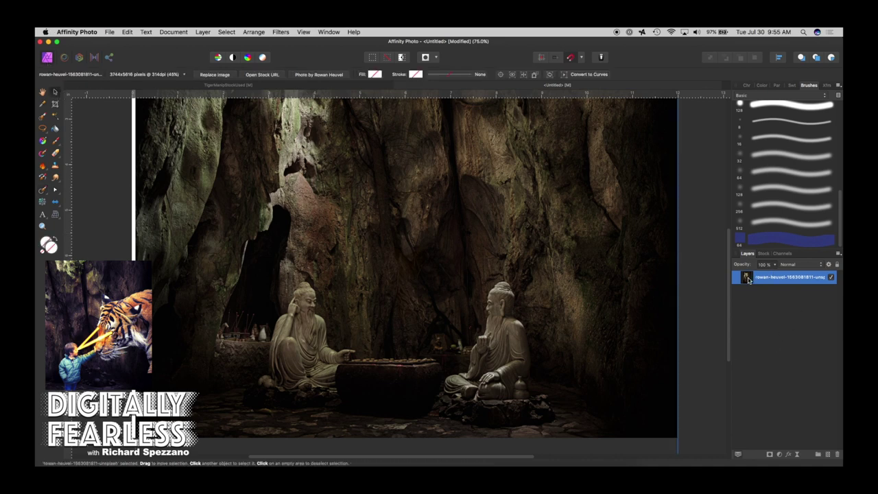
- Duplicate the cave photo layer and put the lower copy in a hidden group named Originals
key("super+j")
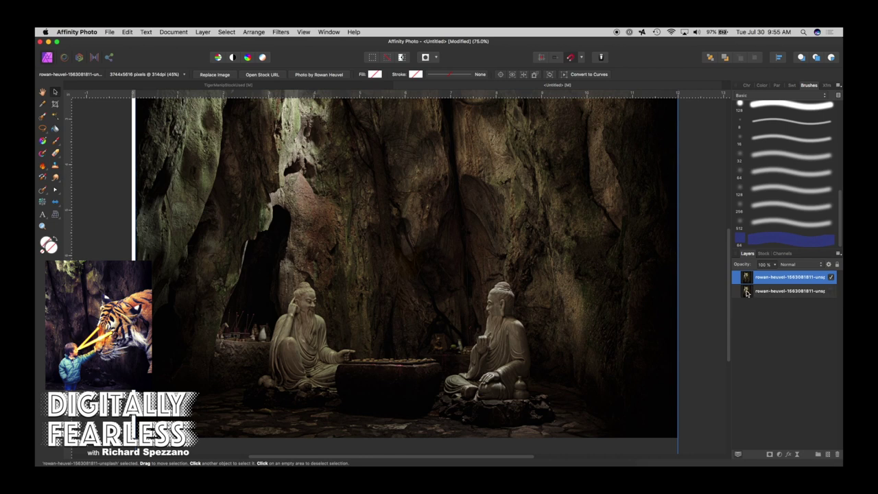
left_click(747, 292)
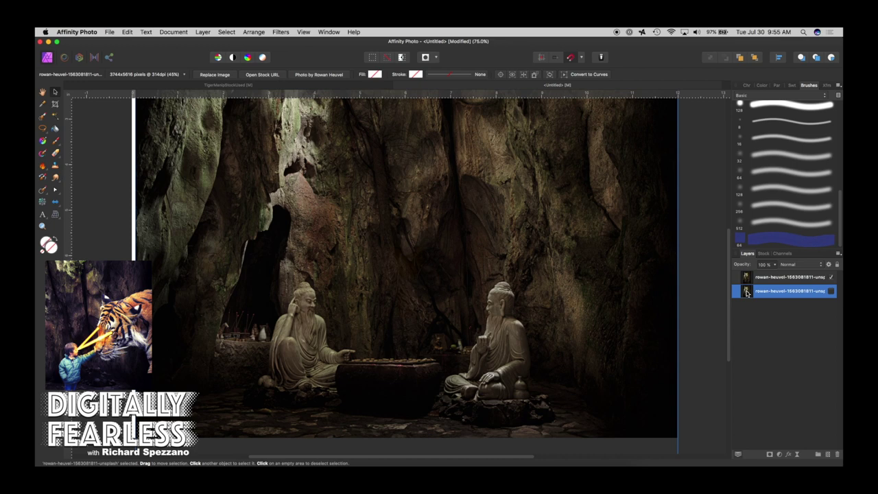
key("super+g")
double_click(767, 293)
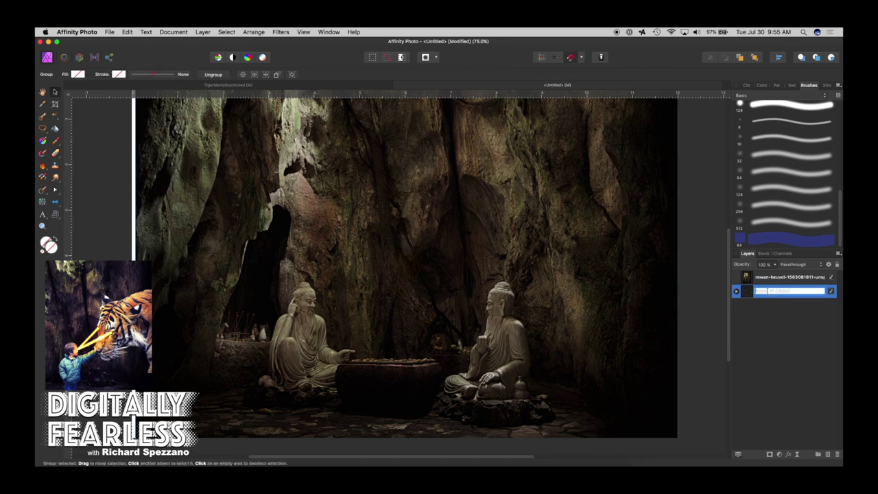
type("C")
left_click(826, 301)
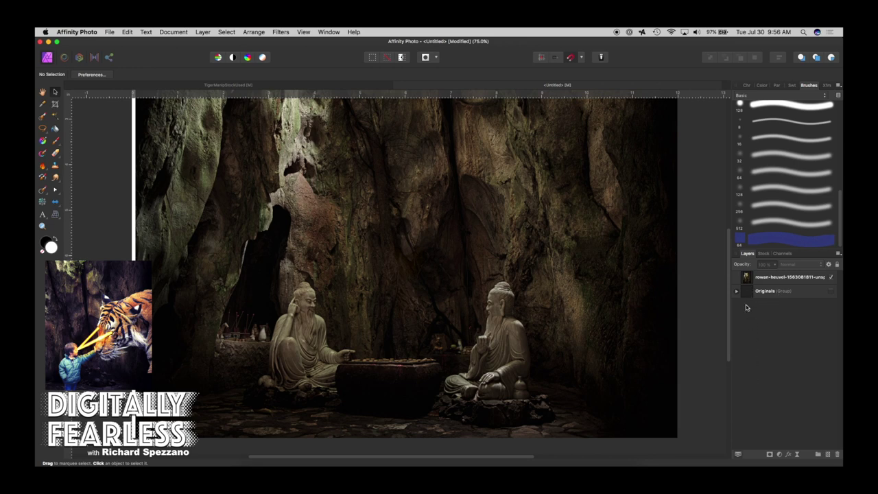
- Inpaint the head of the right-hand statue on the visible cave photo layer
left_click(748, 277)
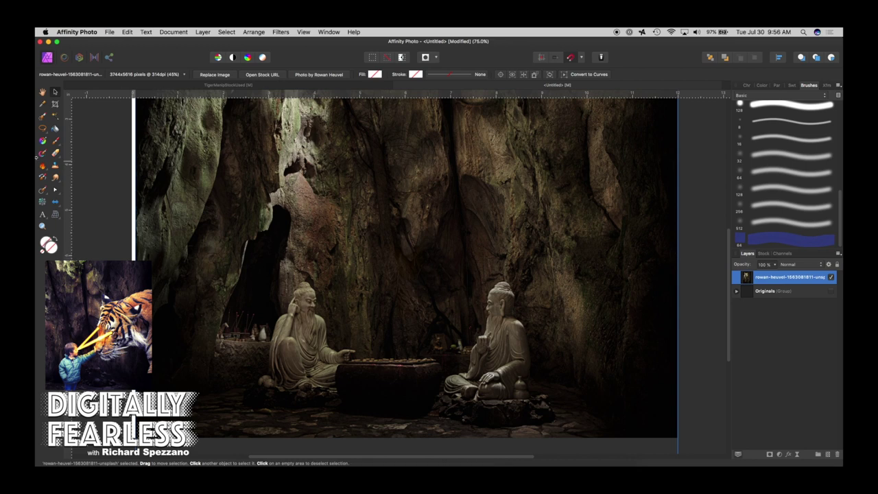
left_click(42, 191)
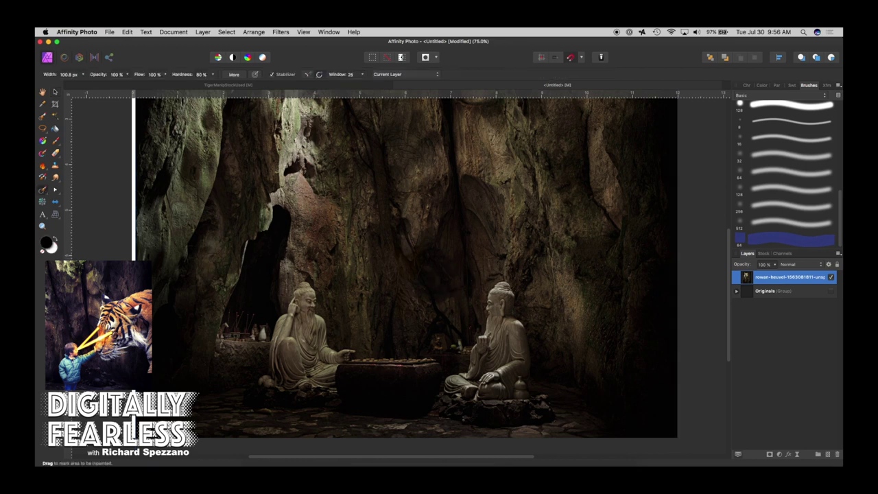
left_click_drag(501, 281, 493, 331)
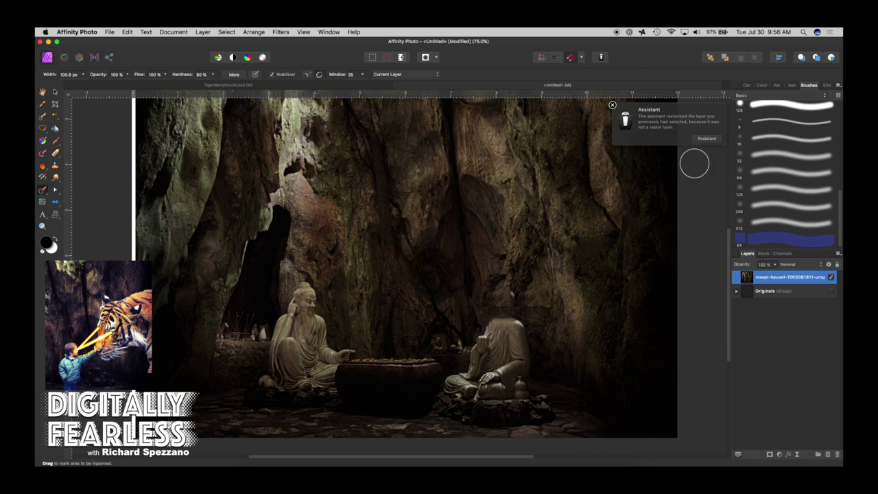
key("v")
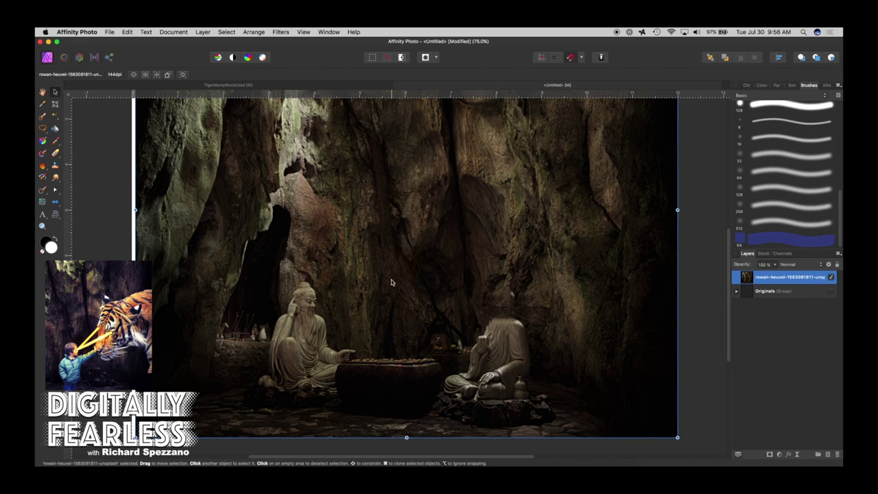
- Inpaint the right-hand statue's shoulders, back and upper chest on the visible cave photo layer with the Inpainting Brush
left_click(41, 191)
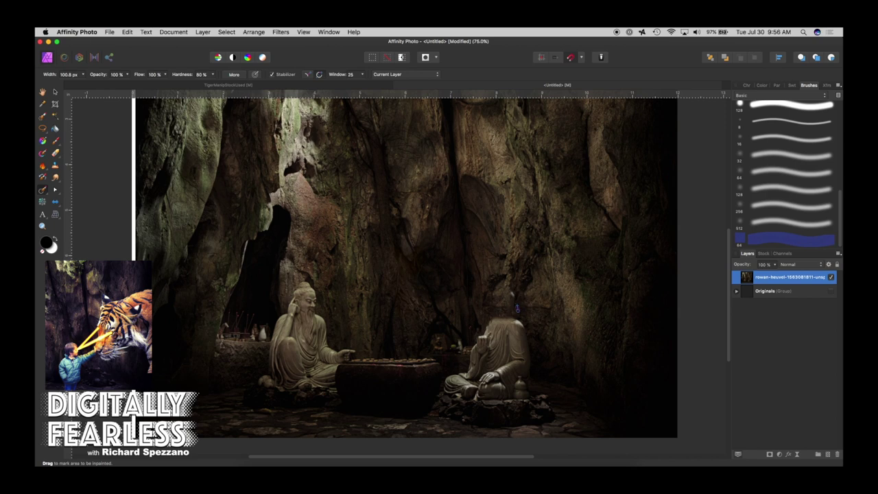
left_click_drag(518, 298, 526, 373)
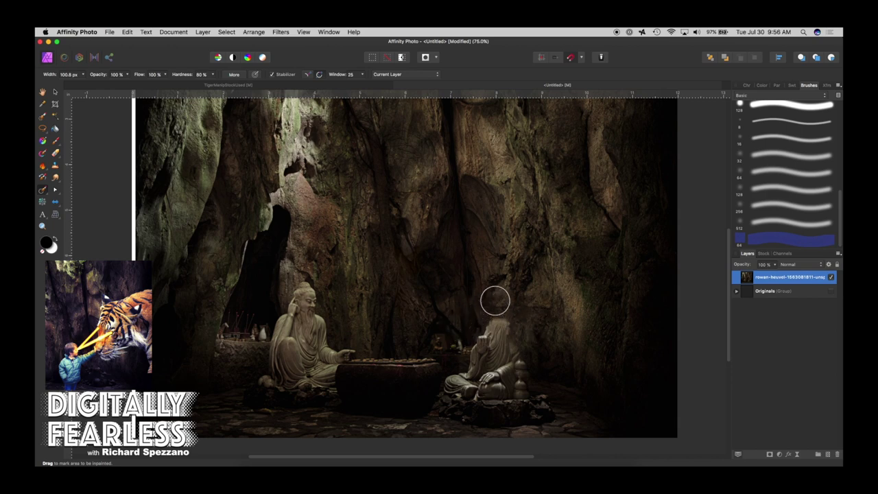
left_click_drag(495, 300, 498, 341)
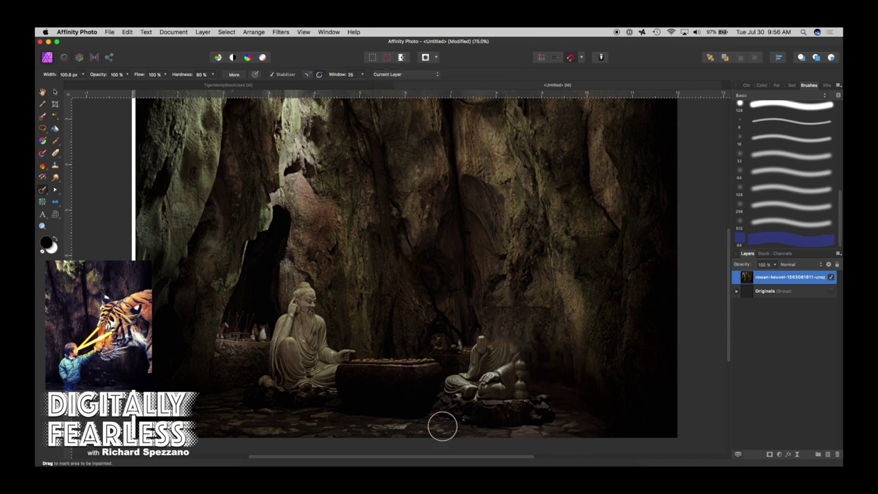
left_click_drag(438, 416, 580, 416)
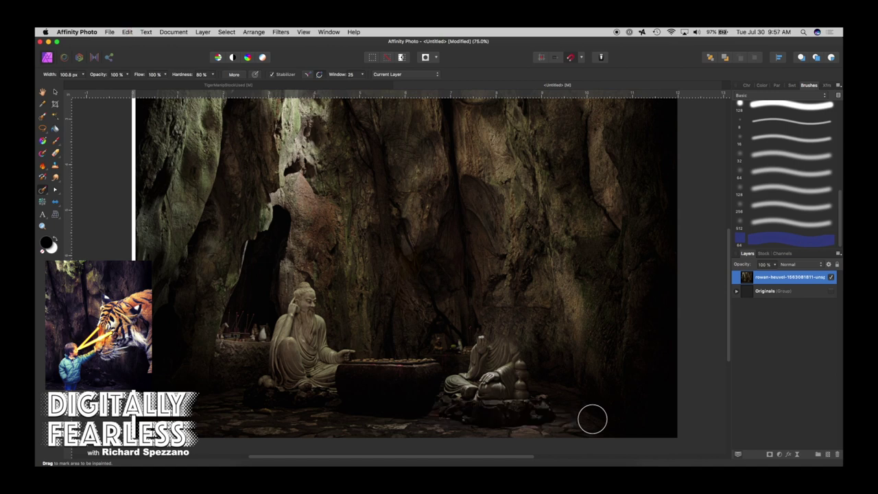
mouse_move(474, 330)
left_mouse_down()
mouse_move(490, 346)
mouse_move(553, 361)
left_mouse_up()
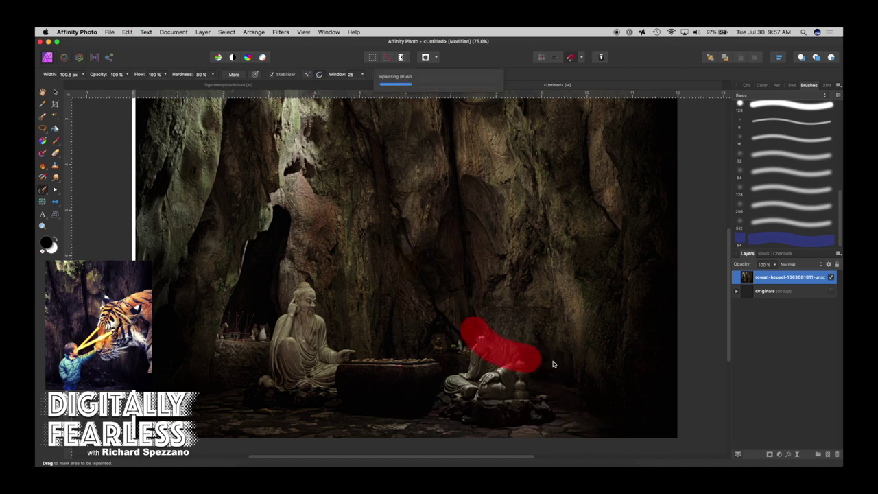
key("super+z")
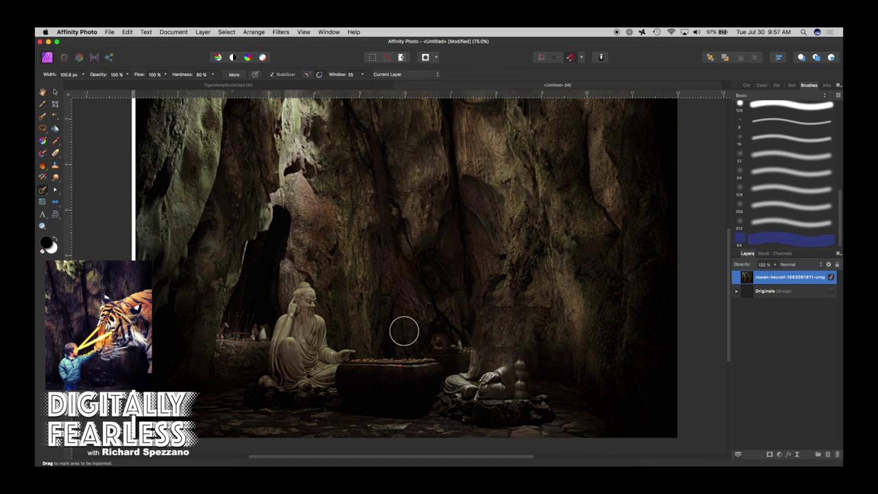
- Inpaint the right-hand statue's remaining torso and the small vessel beside it, undoing the last fill across the arms
left_click_drag(432, 337, 469, 340)
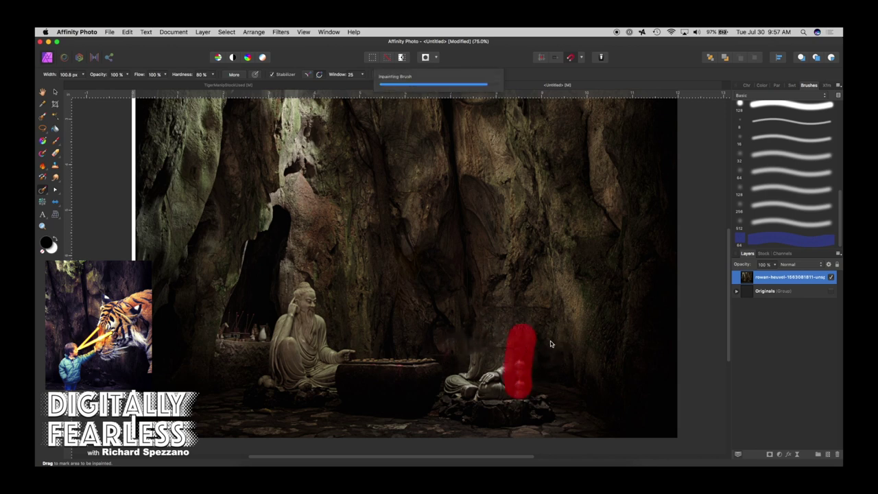
left_click_drag(504, 336, 505, 395)
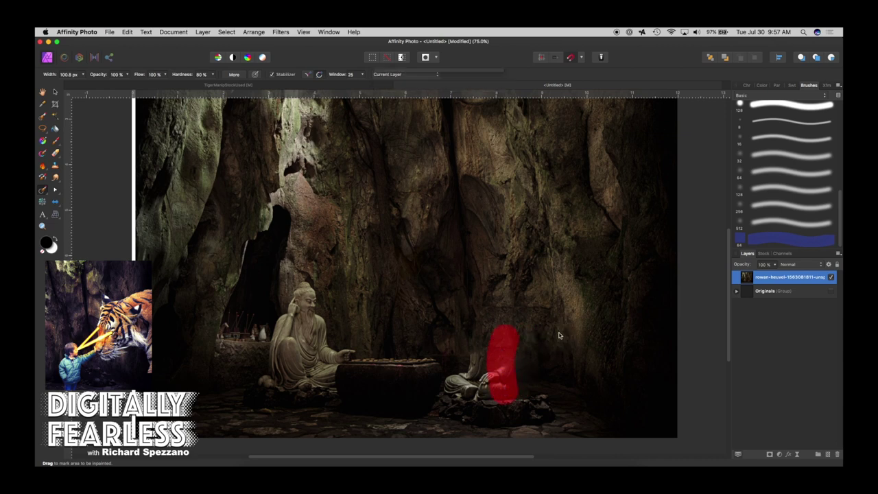
mouse_move(473, 337)
left_mouse_down()
mouse_move(479, 367)
mouse_move(471, 366)
left_mouse_up()
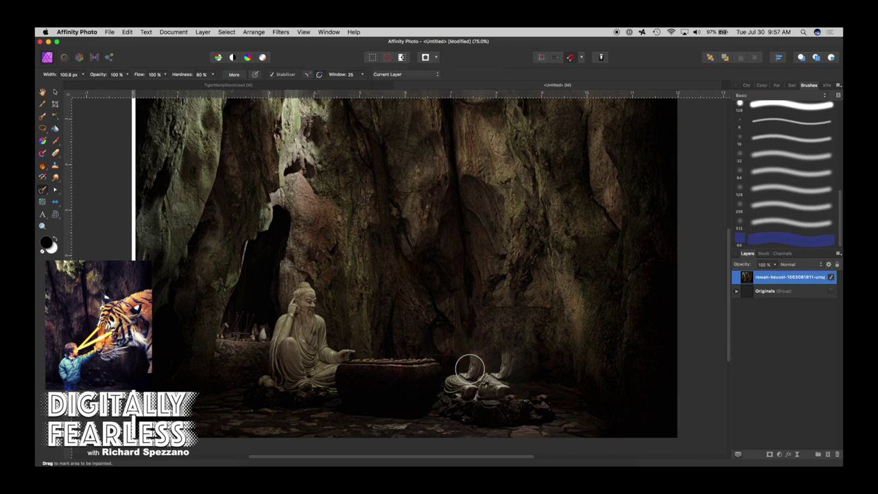
mouse_move(556, 361)
left_mouse_down()
mouse_move(468, 359)
mouse_move(539, 353)
left_mouse_up()
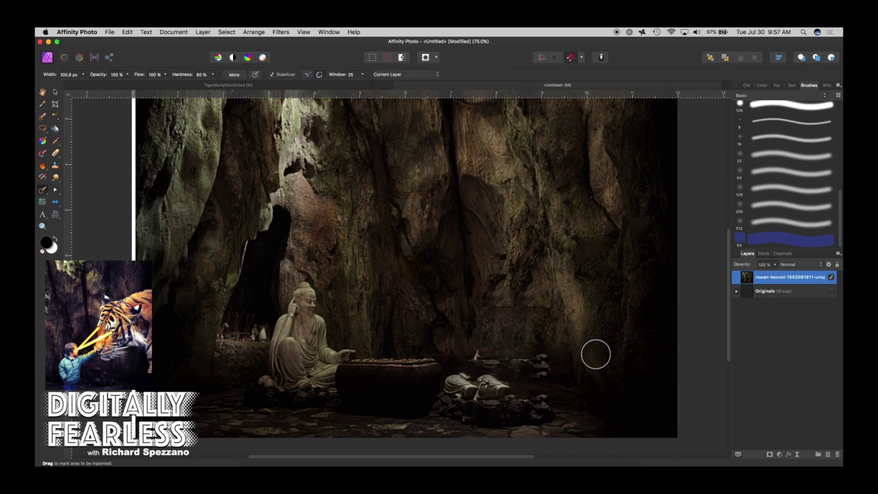
key("super+z")
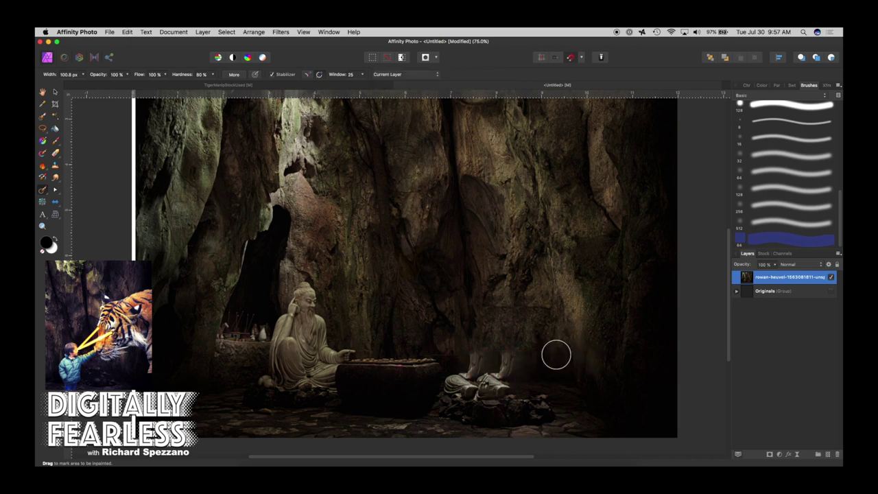
- Inpaint the right-hand statue's arms and legs above its rock base, and blend the patched cave wall behind it
left_click_drag(542, 356, 462, 360)
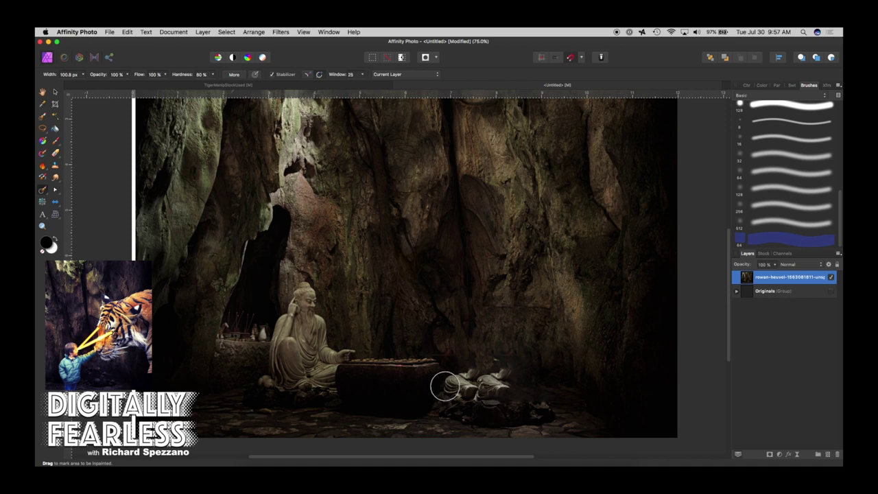
left_click_drag(446, 387, 551, 389)
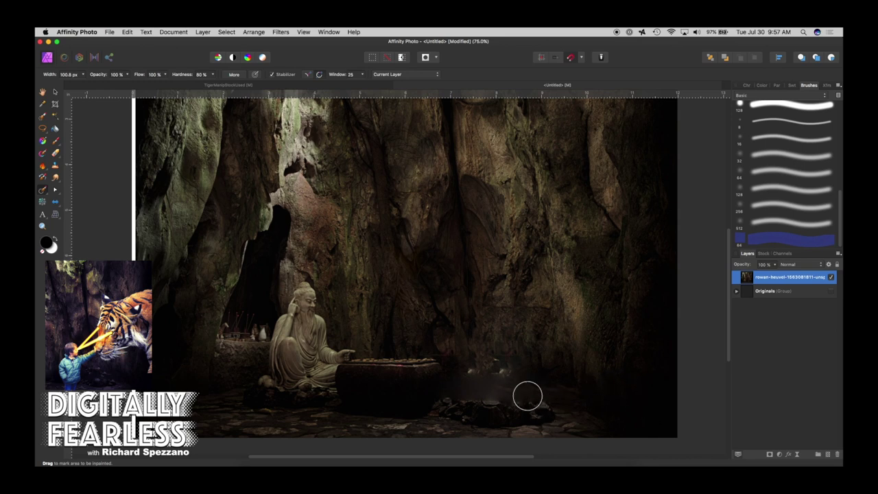
mouse_move(555, 378)
left_mouse_down()
mouse_move(474, 374)
mouse_move(496, 376)
left_mouse_up()
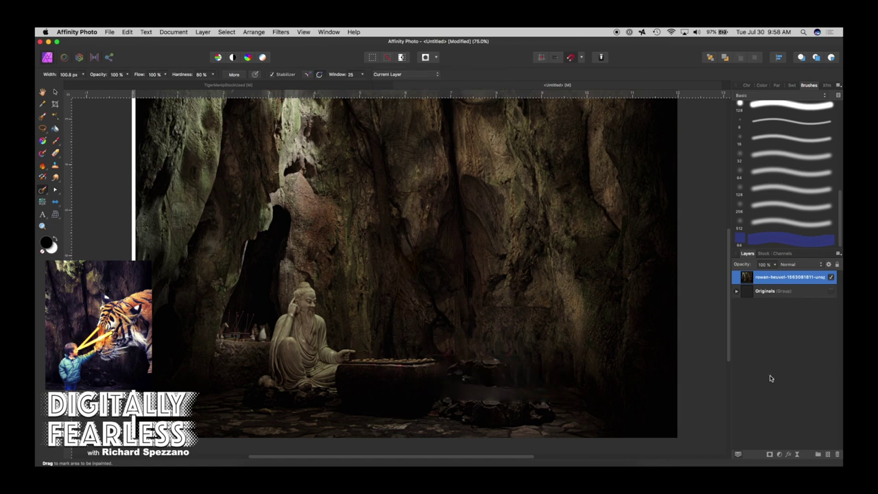
left_click_drag(570, 382, 443, 389)
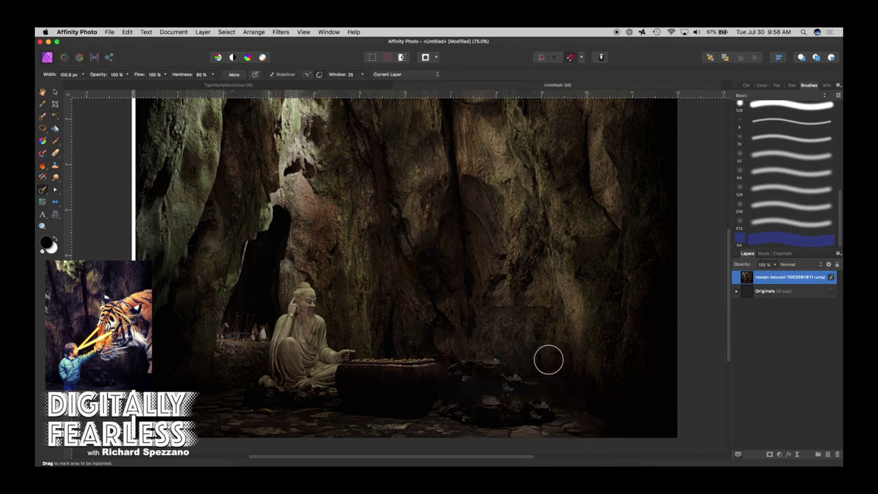
mouse_move(539, 304)
left_mouse_down()
mouse_move(508, 310)
mouse_move(511, 317)
mouse_move(543, 307)
mouse_move(502, 308)
left_mouse_up()
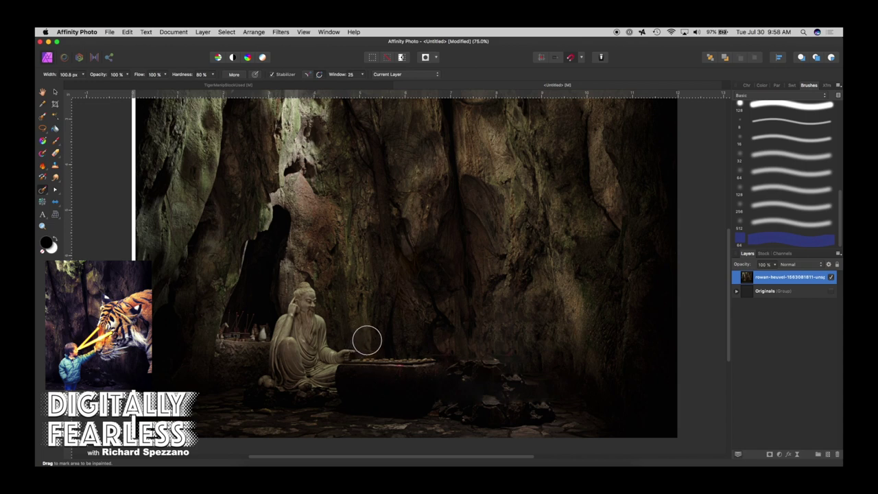
- Inpaint the stone table between the statues and the left-hand statue's outstretched arm and knee
mouse_move(368, 343)
left_mouse_down()
mouse_move(385, 353)
mouse_move(443, 354)
left_mouse_up()
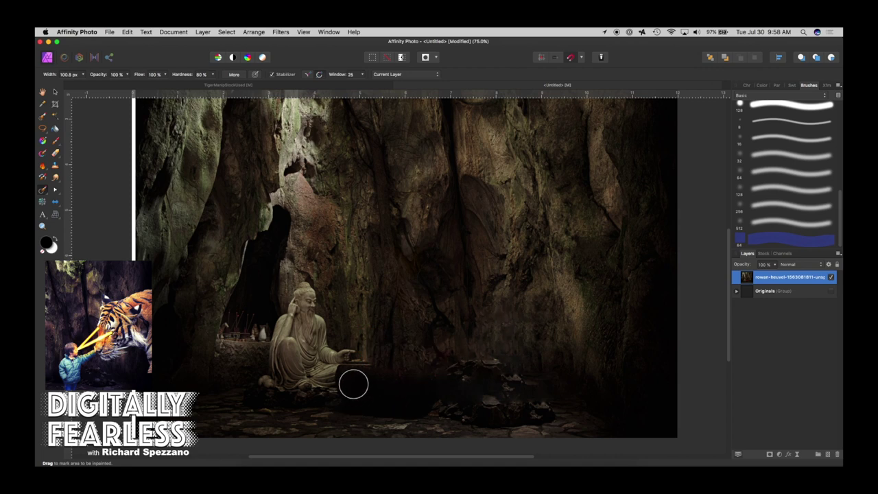
left_click_drag(358, 378, 429, 378)
mouse_move(348, 320)
left_mouse_down()
mouse_move(350, 356)
mouse_move(344, 353)
left_mouse_up()
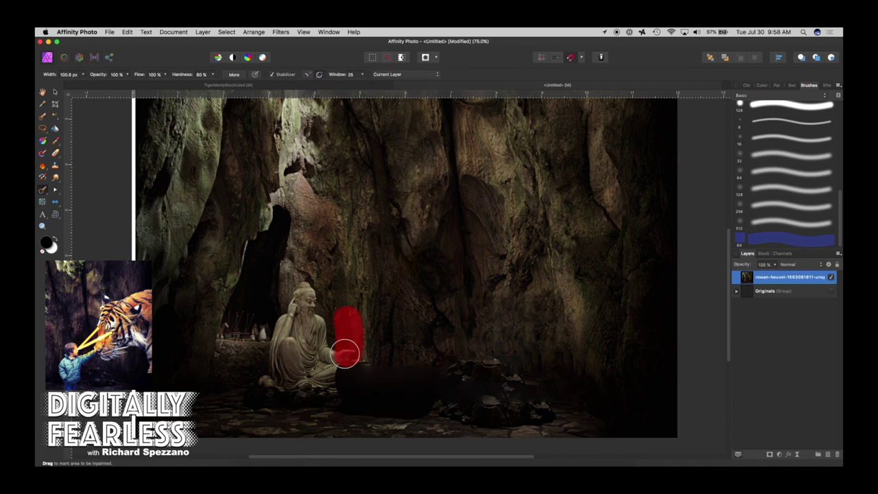
left_click_drag(336, 290, 327, 396)
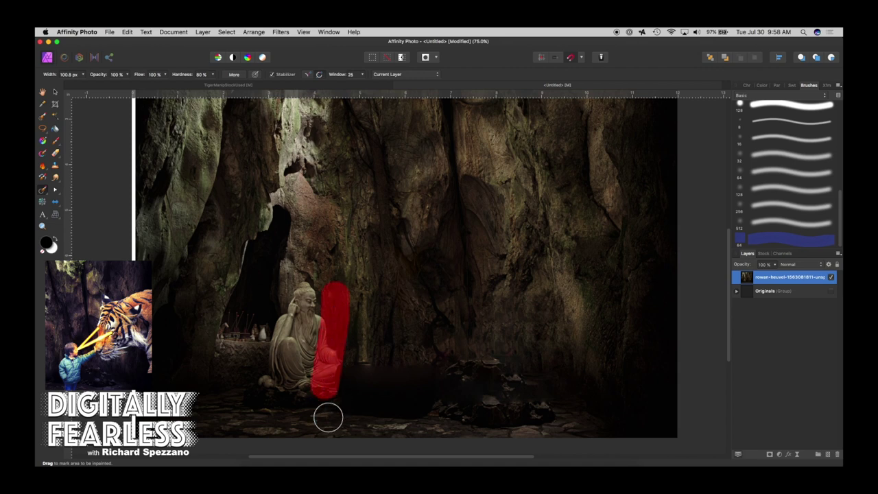
- Inpaint the left-hand statue's head, chest and most of its robe, and return to the Move tool
left_click(55, 92)
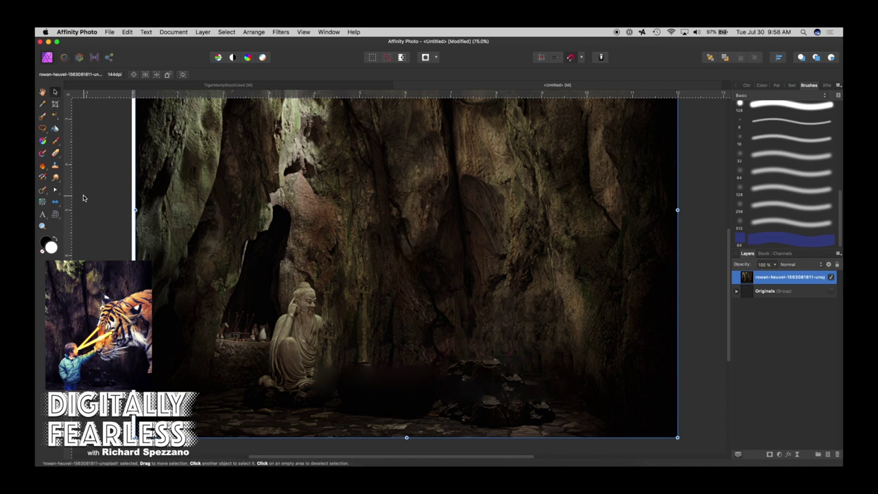
left_click(43, 191)
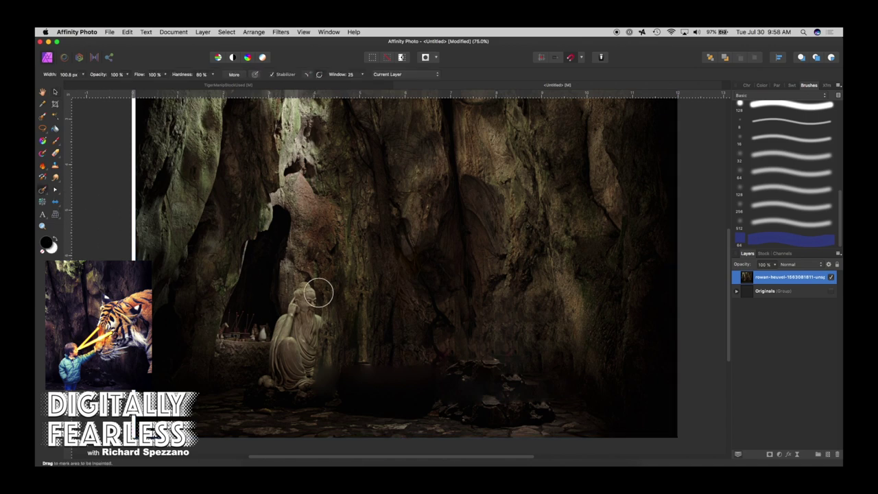
left_click_drag(323, 295, 320, 332)
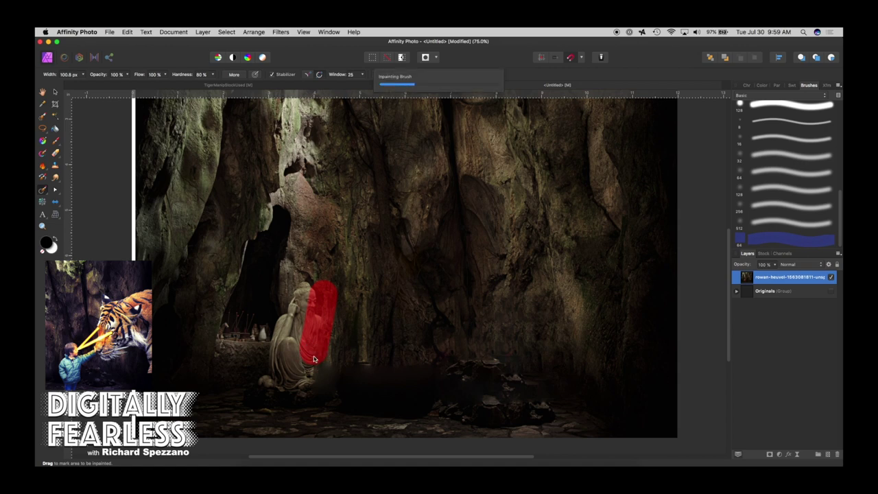
left_click_drag(305, 266, 310, 395)
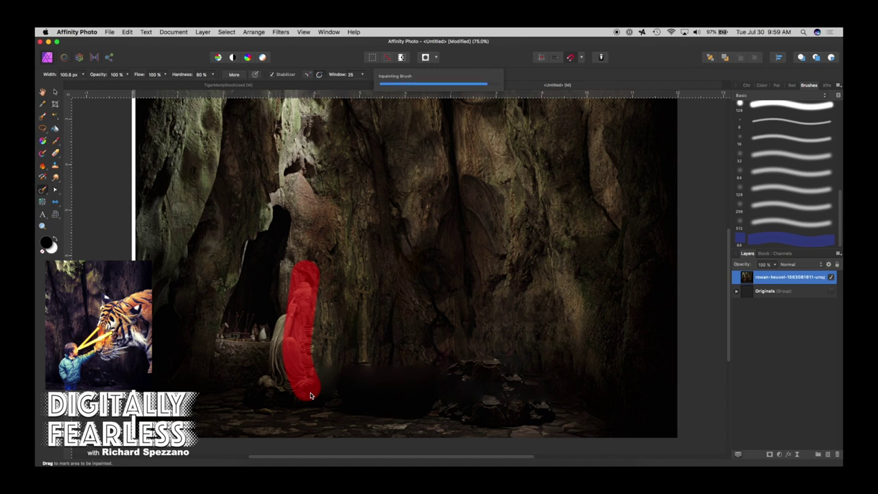
left_click_drag(320, 317, 315, 373)
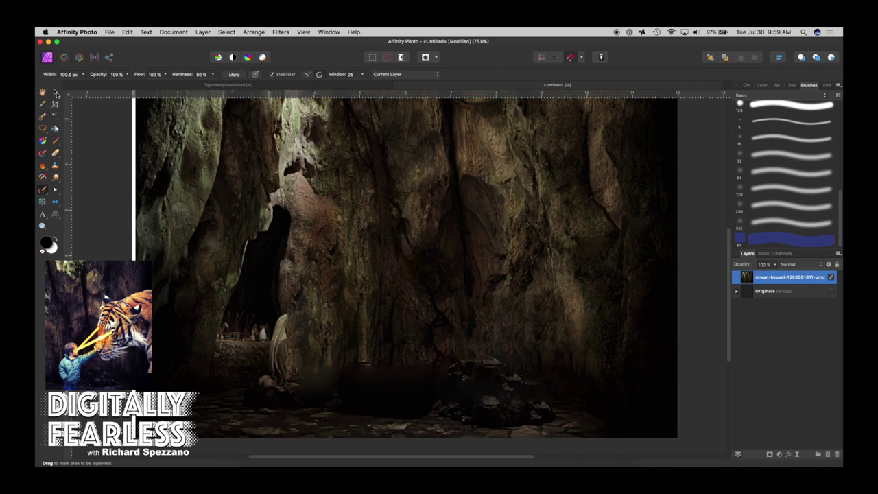
left_click(55, 92)
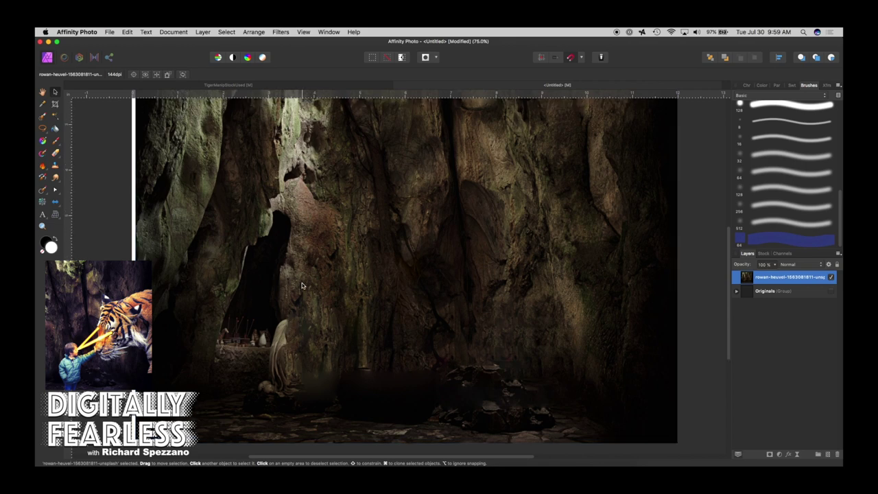
- In the TigerManipStockUsed document, select the photo layer of the boy in the green jacket and hide the cave photo above it
key("shift+Down")
key("super+0")
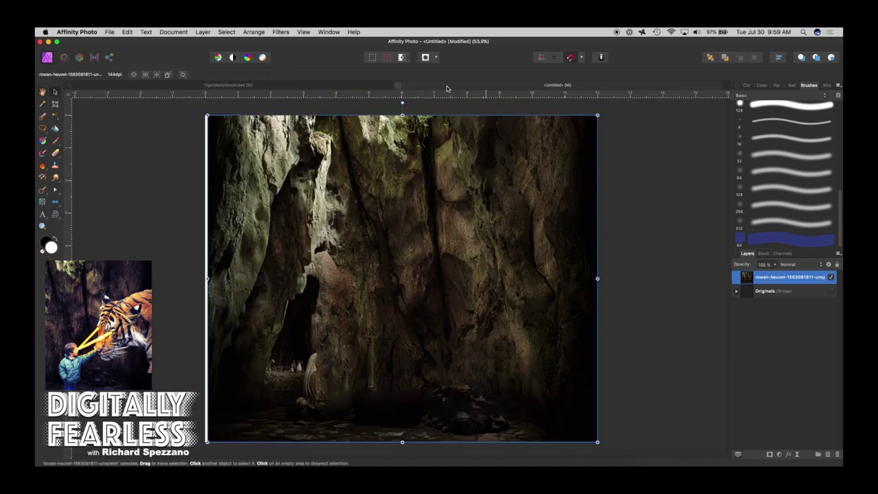
left_click(326, 85)
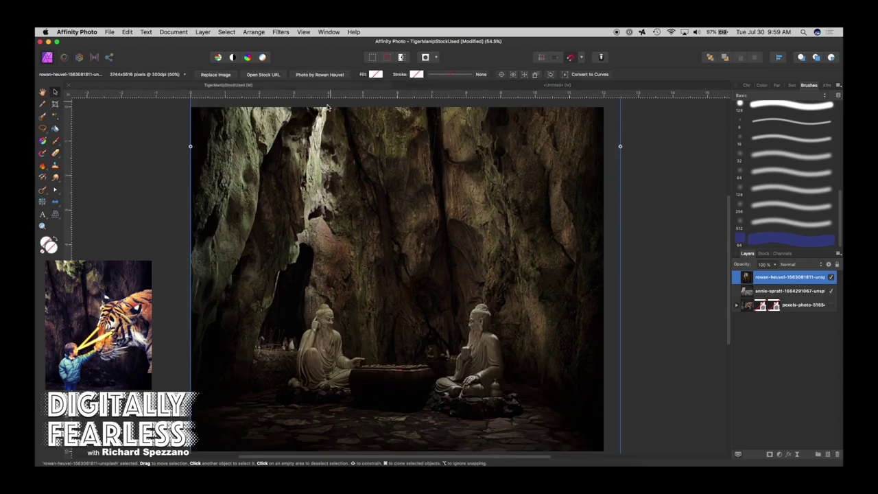
left_click(748, 293)
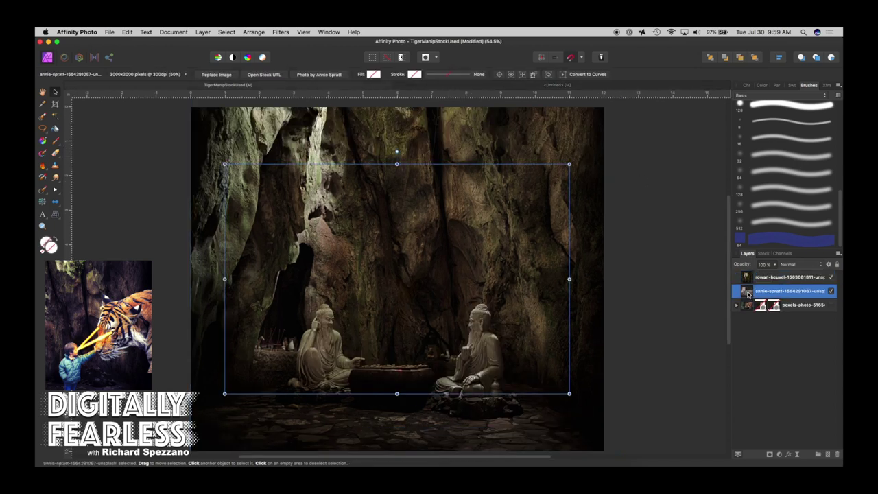
left_click(831, 278)
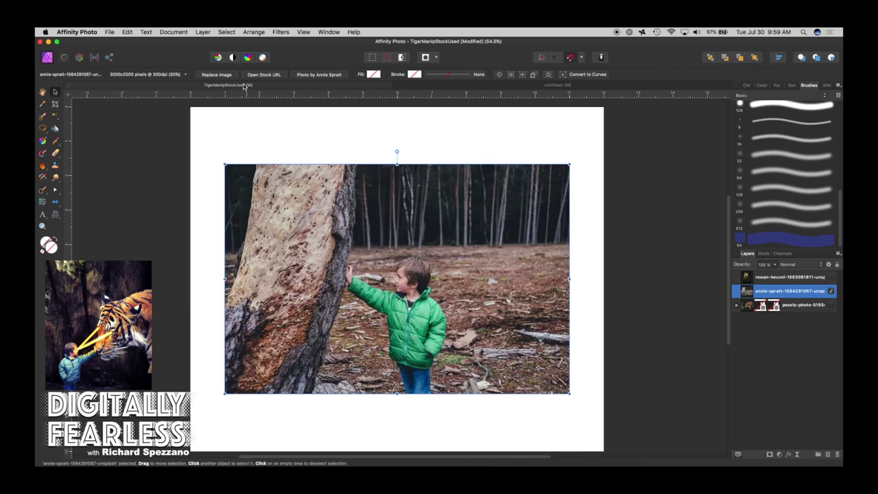
- Paste the boy photo into the untitled composite above the cave layer and shift it slightly up and to the left
left_click(473, 86)
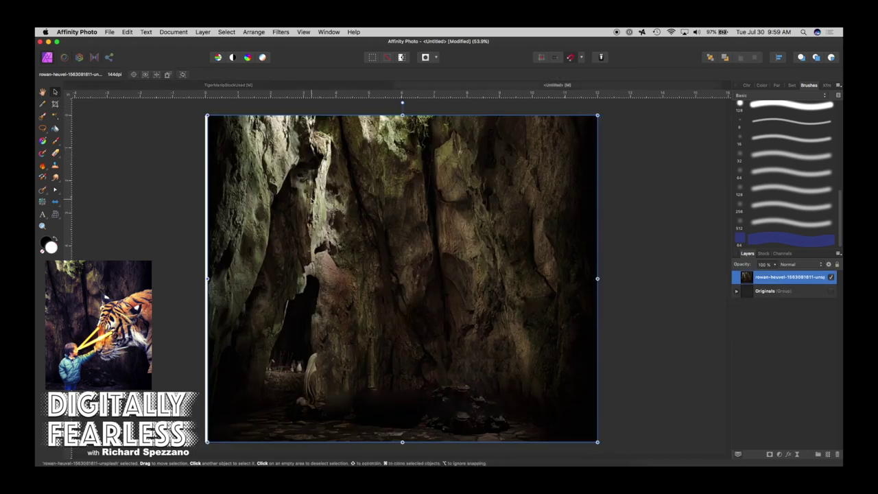
key("super+v")
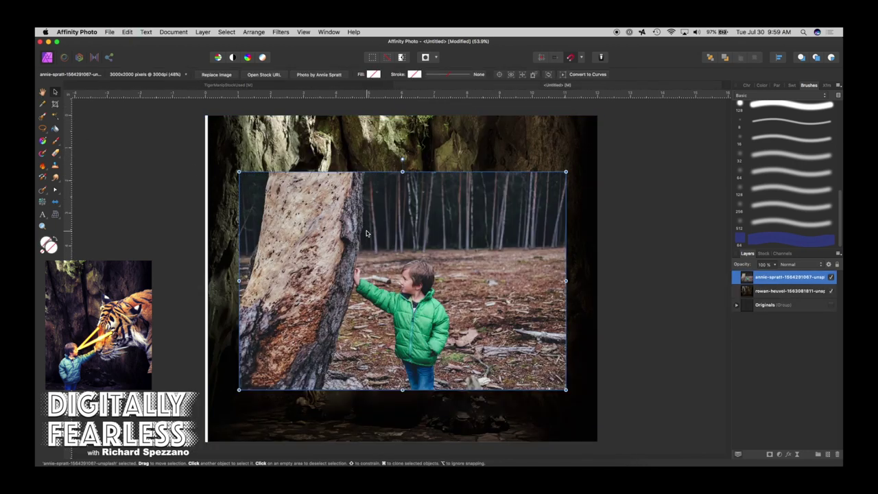
left_click_drag(366, 234, 358, 217)
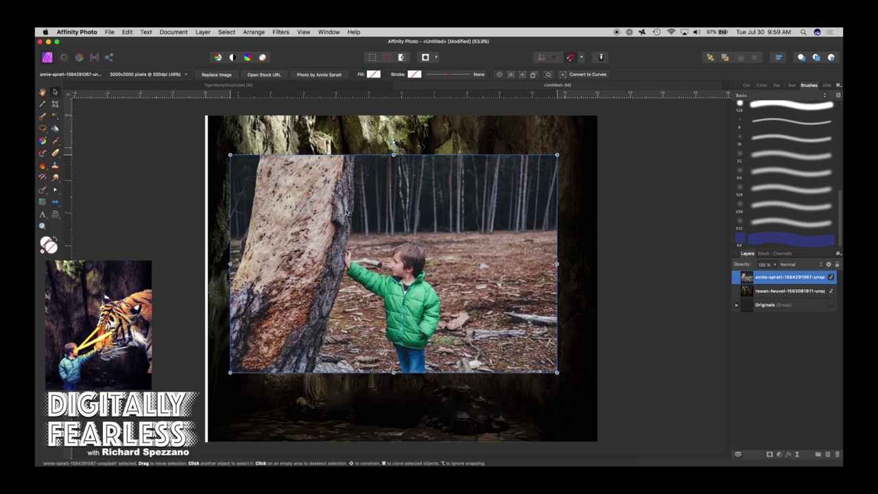
- Duplicate the boy photo layer in the composite
left_click(42, 226)
left_click(409, 278)
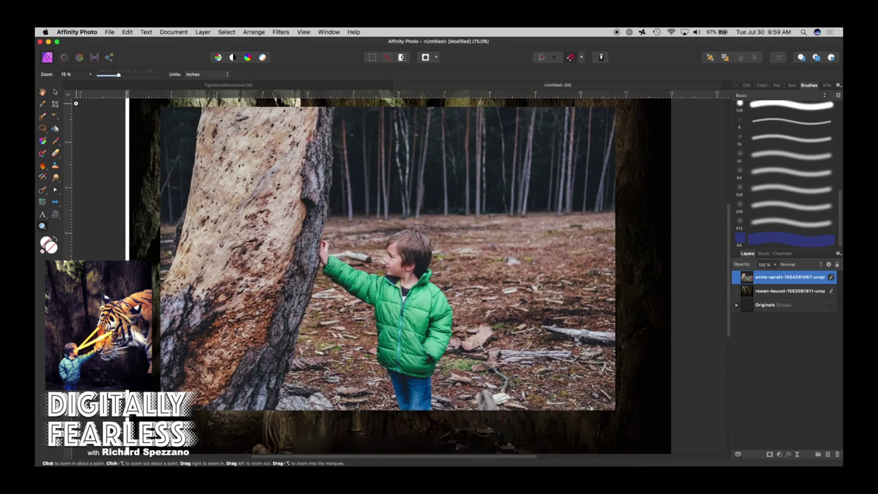
key("v")
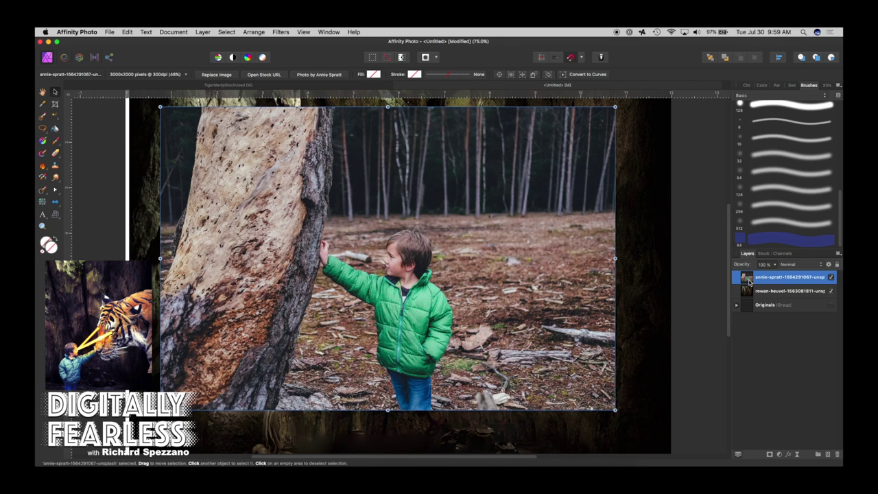
key("super+j")
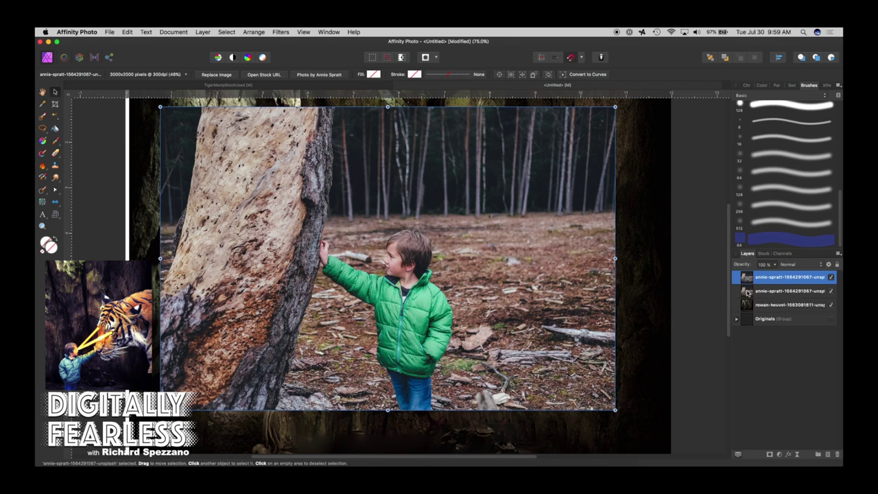
- Move the duplicate boy photo layer to the bottom of the Originals group, hide it and collapse the group
left_click_drag(748, 293, 750, 336)
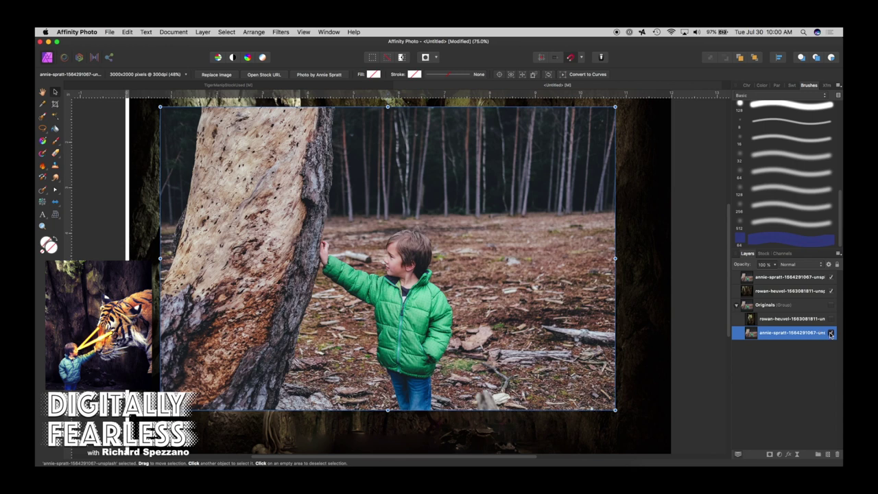
left_click(738, 305)
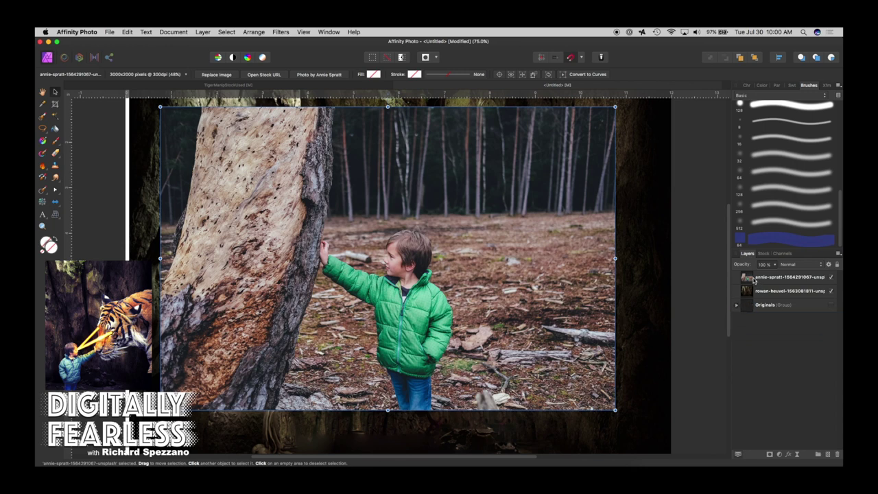
- Select the boy's head, jacket, arm and jeans on the visible boy photo layer with the Selection Brush at 28 px width
left_click(754, 279)
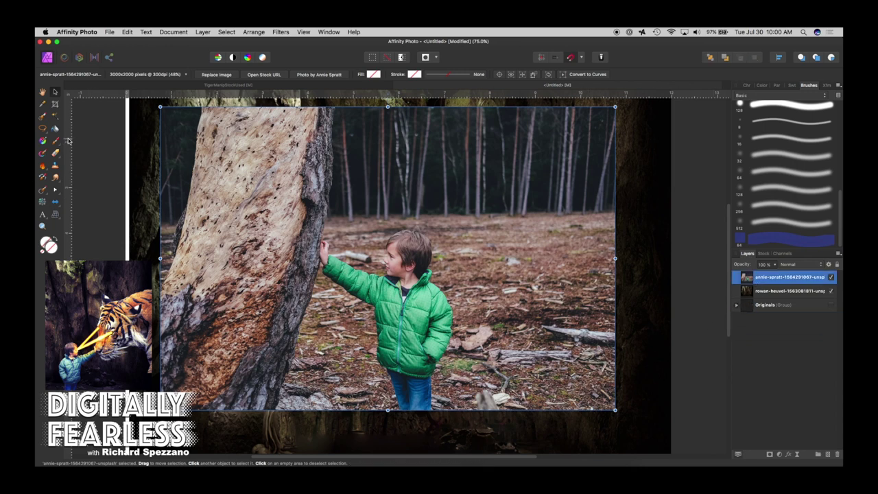
left_click(43, 117)
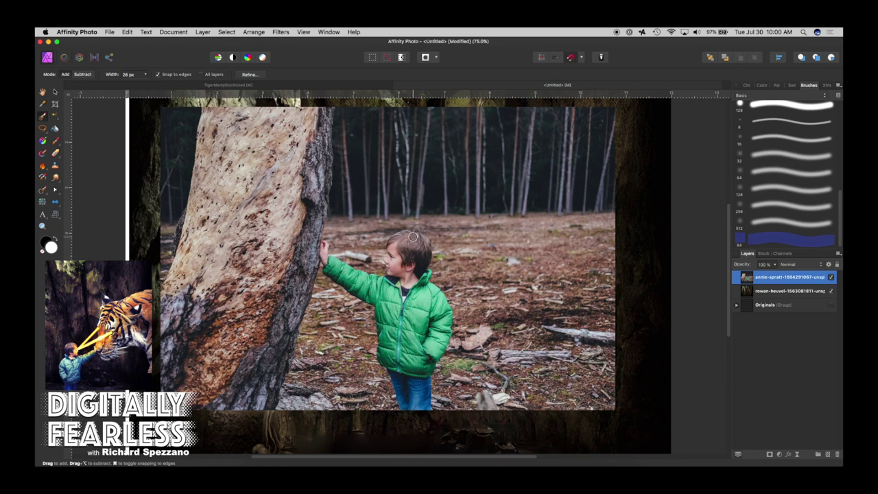
mouse_move(413, 237)
left_mouse_down()
mouse_move(404, 292)
mouse_move(438, 322)
mouse_move(406, 362)
left_mouse_up()
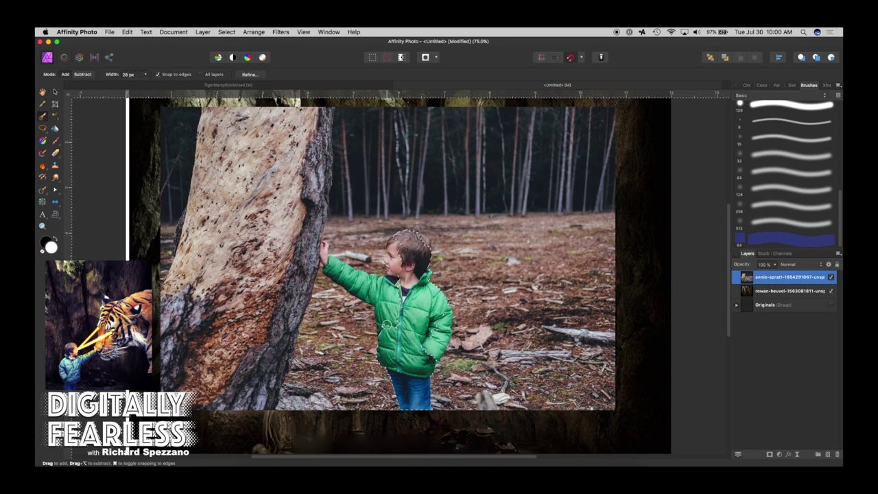
left_click_drag(388, 324, 404, 401)
- Trim the background out of the selection around the boy's face and hand, reducing the selection brush width to 12 px and 5 px
scroll(379, 290, "up", 3)
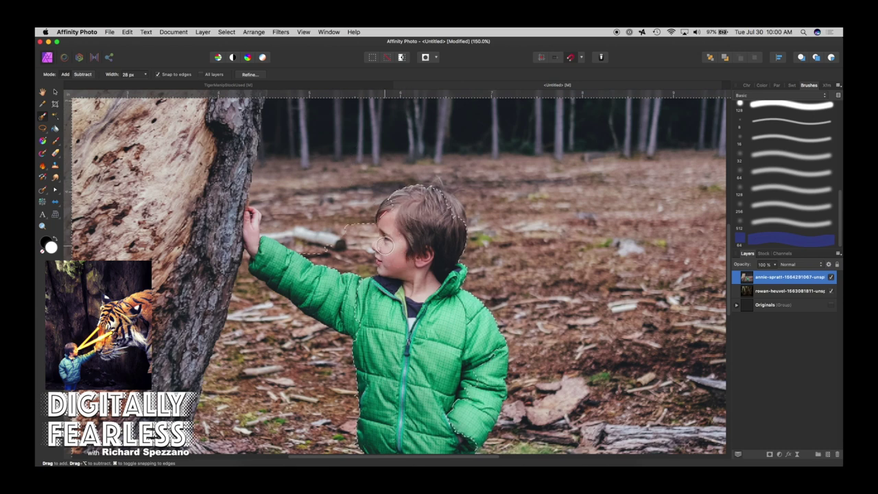
left_click_drag(384, 244, 383, 243)
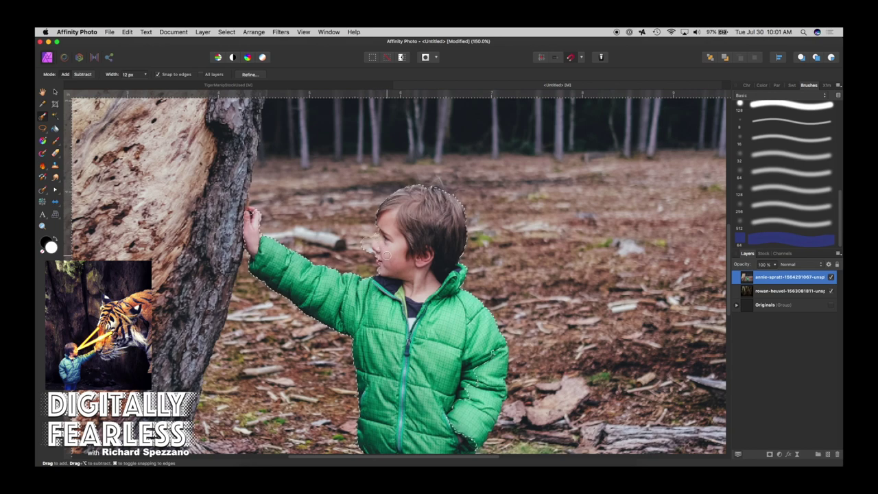
key("super+equal")
key("super+equal")
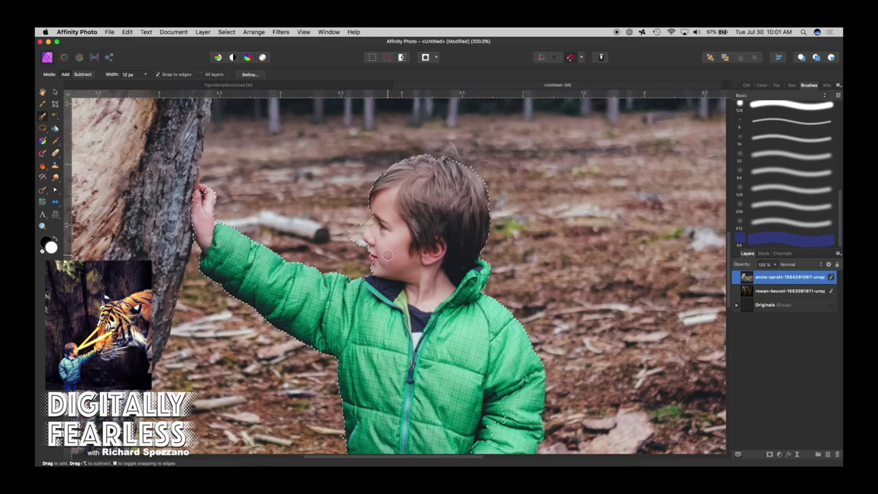
left_click_drag(365, 194, 340, 228)
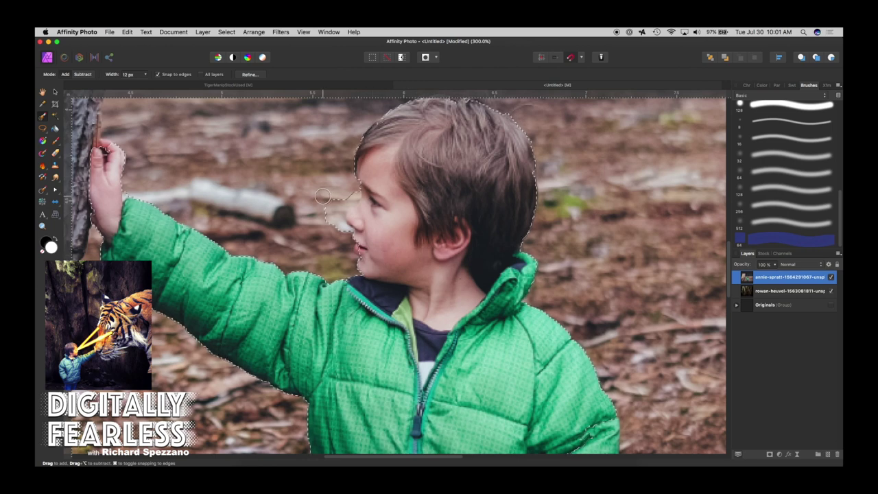
key("bracketleft")
key("bracketleft")
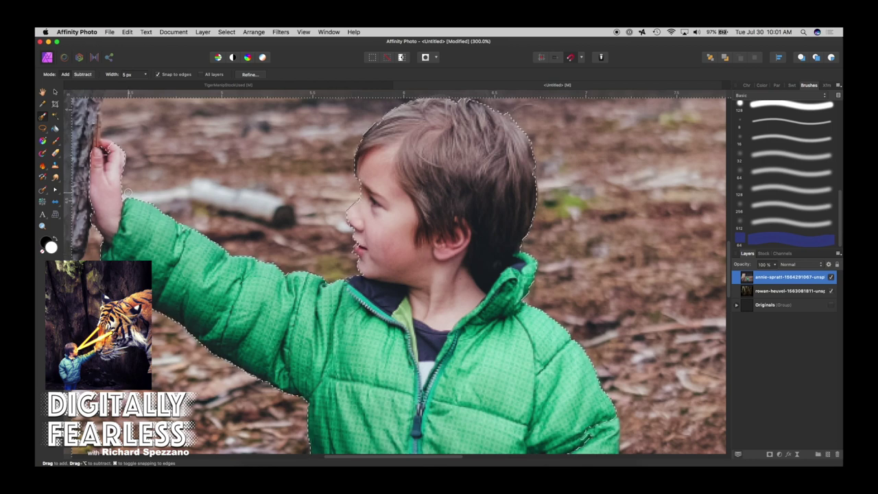
- Inspect the selection edge down the jacket and jeans, and add the missing sleeve and pocket areas with the selection brush up to 13 px
scroll(127, 192, "up", 2)
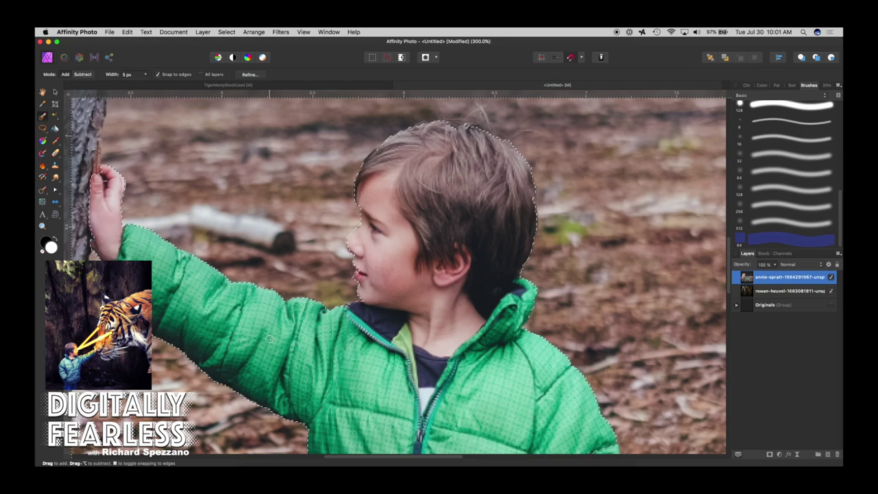
key("space")
scroll(333, 320, "down", 10)
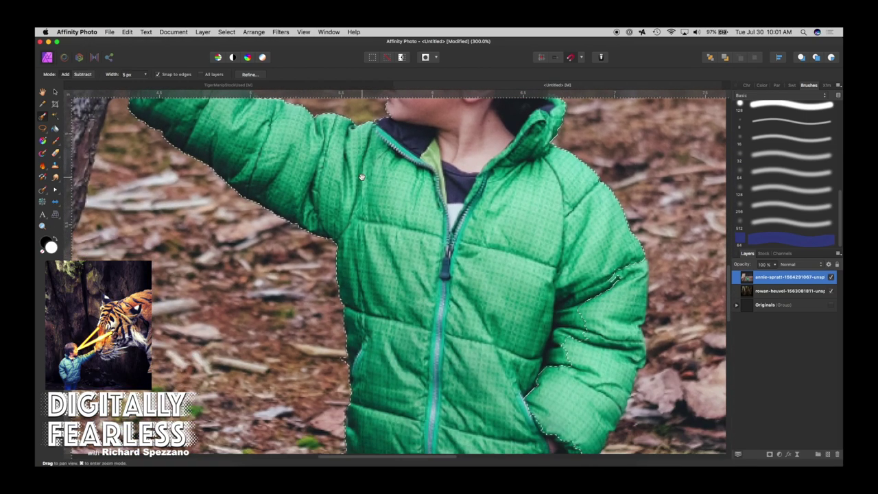
scroll(395, 376, "down", 6)
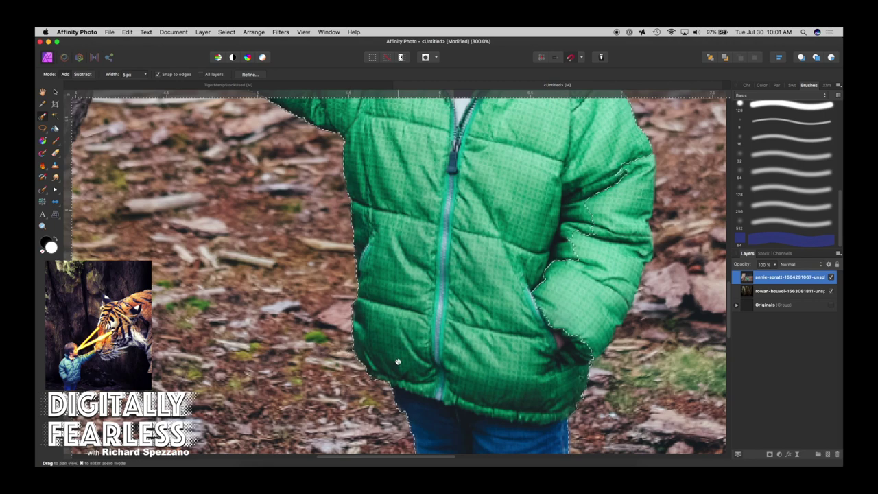
left_click_drag(398, 363, 398, 229)
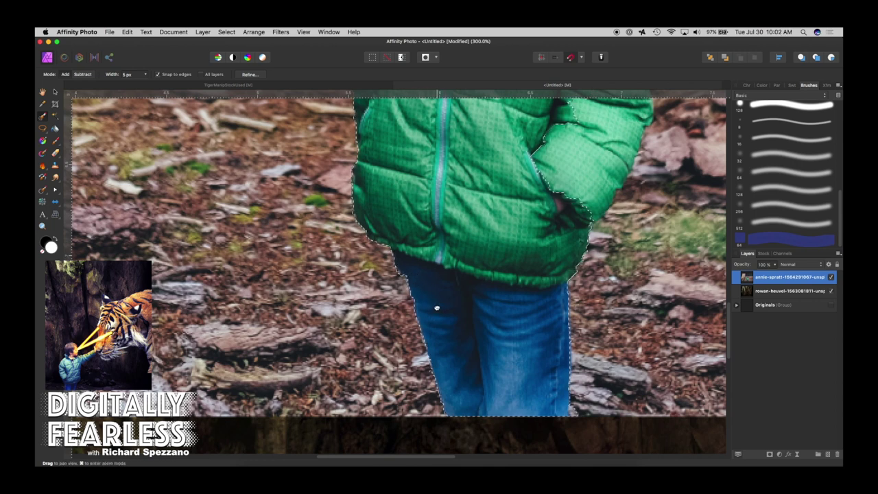
left_click_drag(434, 306, 442, 187)
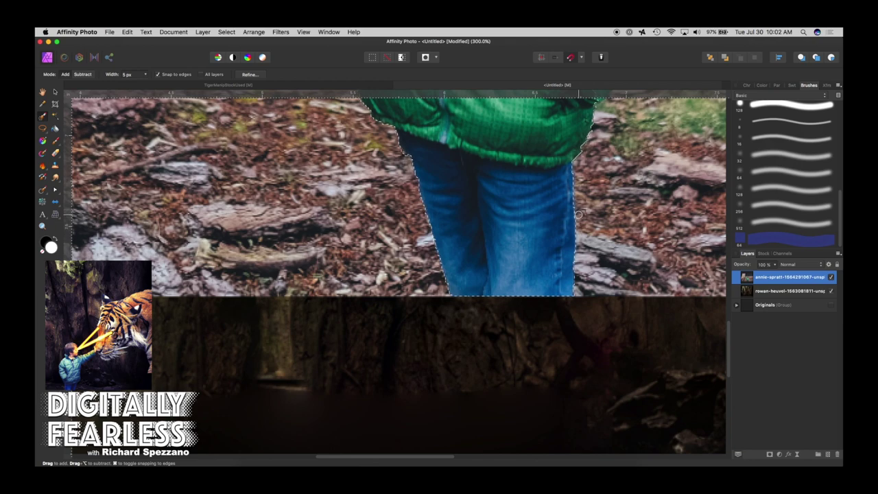
mouse_move(586, 199)
left_mouse_down()
mouse_move(508, 323)
mouse_move(484, 339)
left_mouse_up()
key("bracketright")
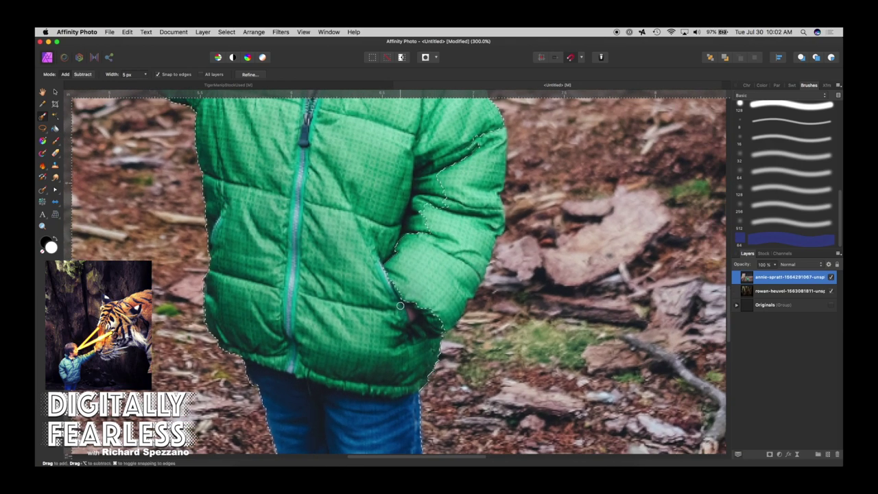
left_click_drag(399, 303, 453, 254)
key("bracketright")
key("bracketright")
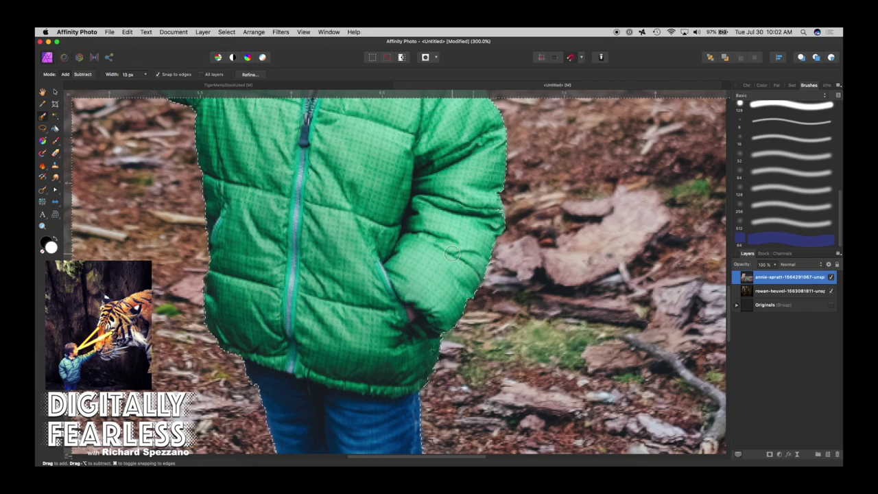
- Start Refine Selection on the boy's selection and brush Matte over the hair at the crown with an 11 px adjustment brush
key("space")
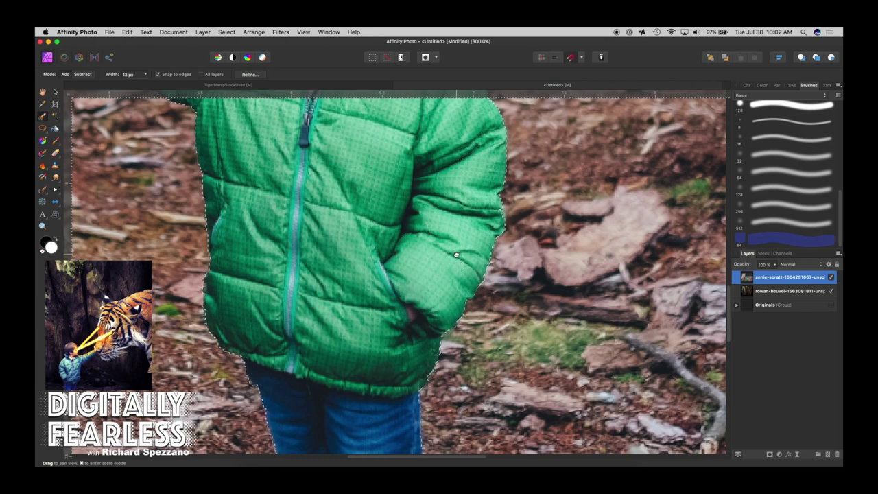
left_click_drag(453, 254, 448, 423)
left_click_drag(371, 240, 544, 397)
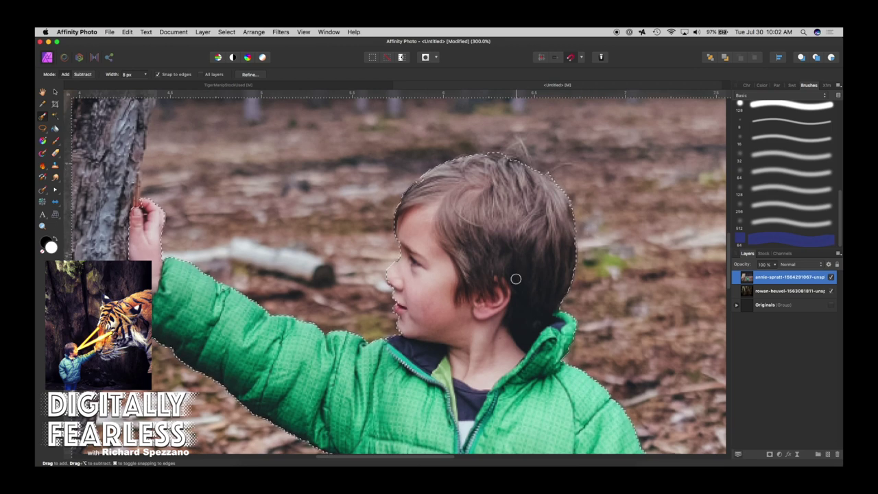
scroll(516, 278, "down", 2)
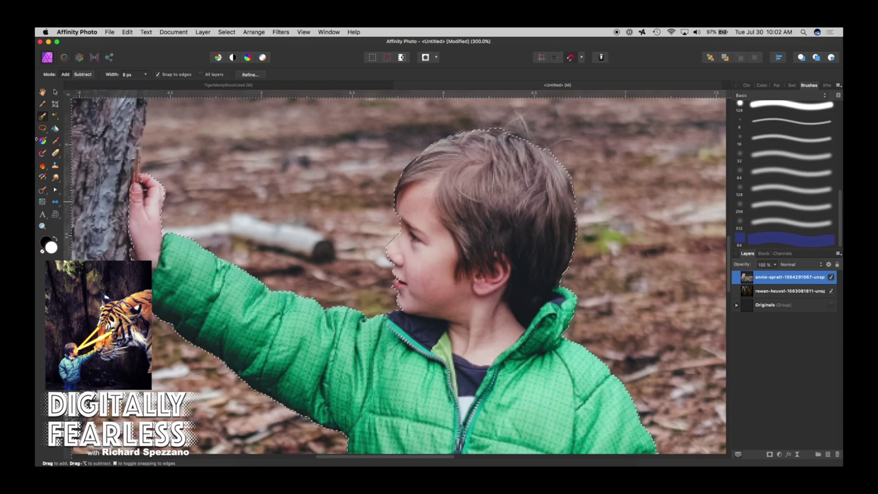
key("super+minus")
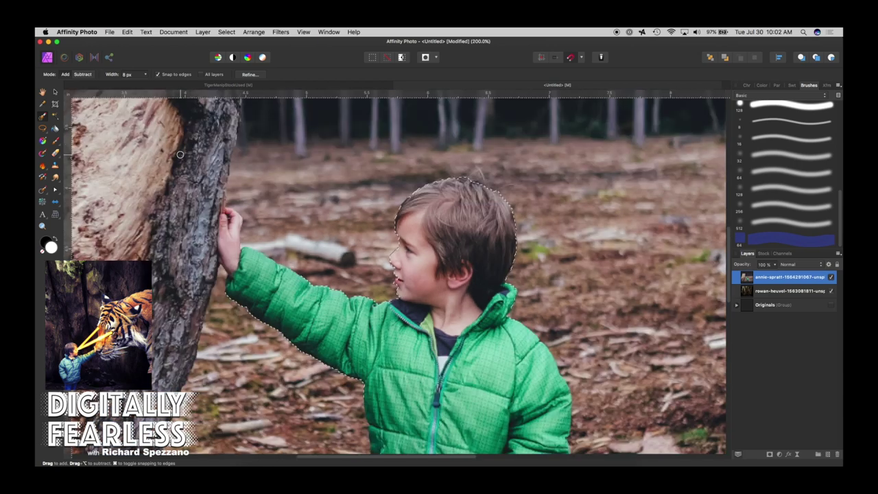
left_click(250, 74)
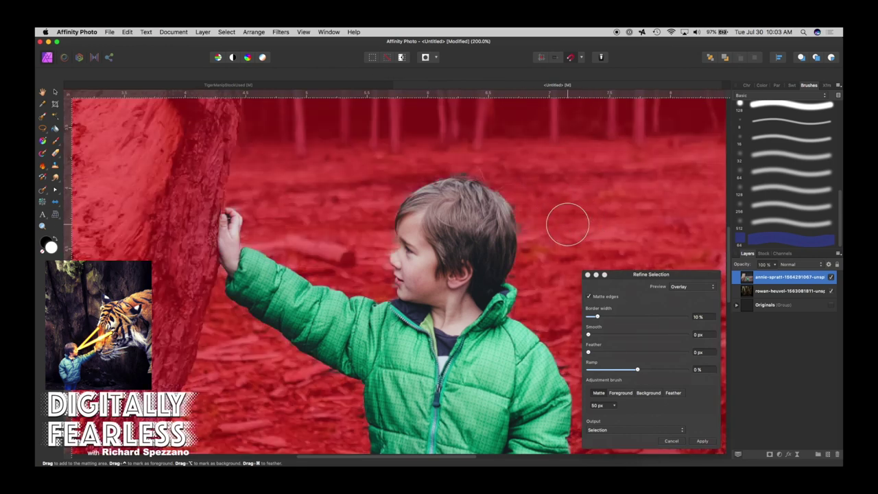
key("bracketleft")
key("bracketleft")
key("bracketleft")
key("bracketleft")
key("bracketleft")
key("super+plus")
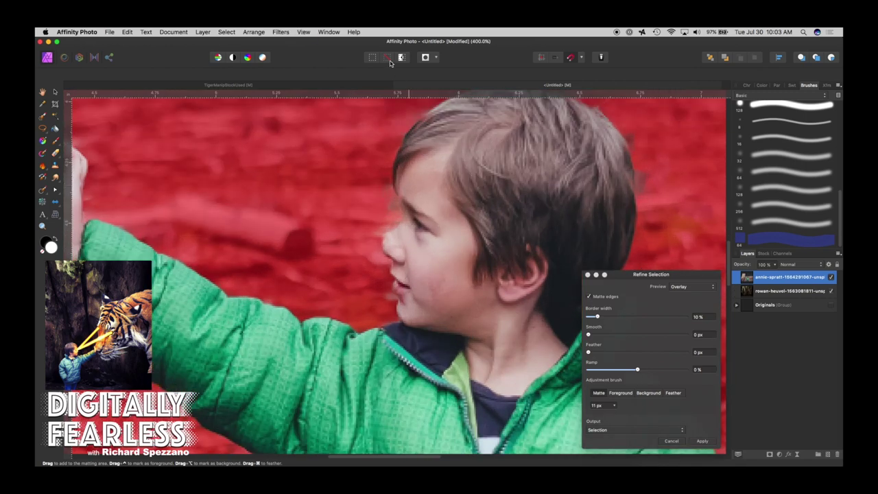
key("space")
left_click_drag(502, 155, 473, 281)
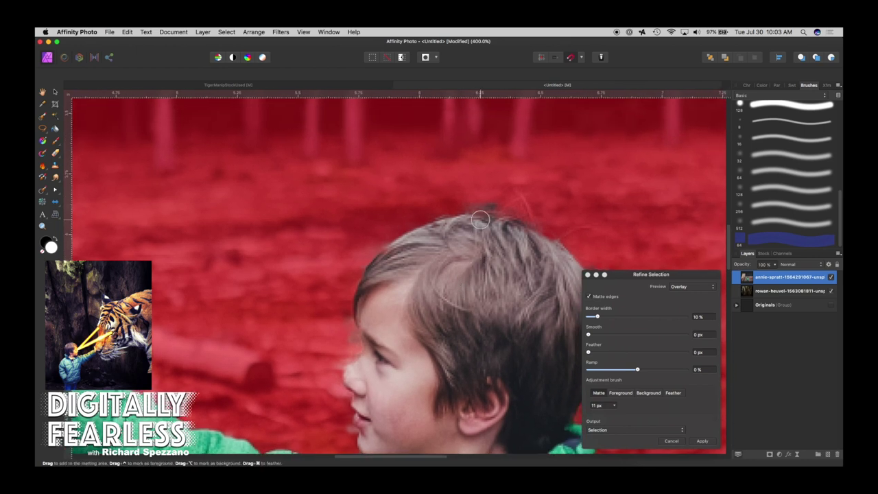
mouse_move(480, 216)
left_mouse_down()
mouse_move(526, 220)
mouse_move(530, 238)
left_mouse_up()
- Refine the stray hairs on top of the boy's head with the Matte adjustment brush at 5 px
key("bracketleft")
key("bracketleft")
key("bracketleft")
left_click_drag(531, 223, 519, 193)
left_click_drag(514, 238, 513, 234)
left_click_drag(592, 227, 576, 249)
- Brush Matte along the back of the boy's hair at 7 px and apply the refinement with Selection as output
scroll(466, 328, "down", 5)
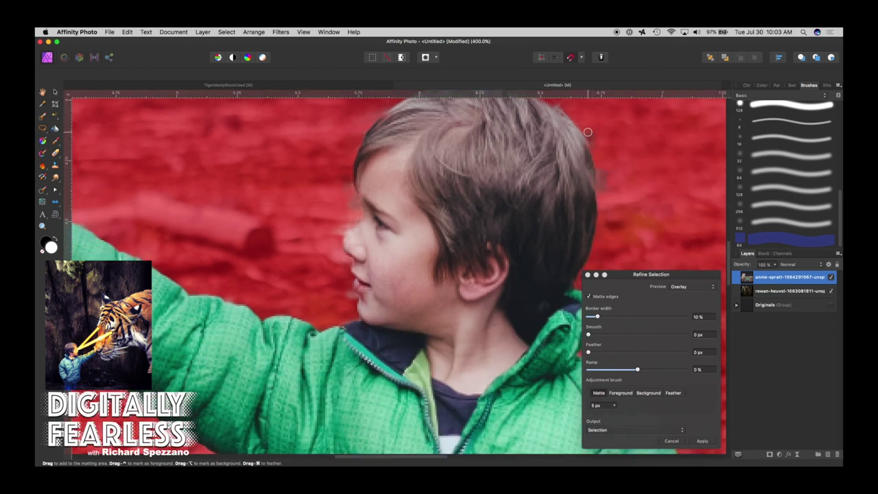
key("bracketright")
left_click_drag(596, 197, 599, 236)
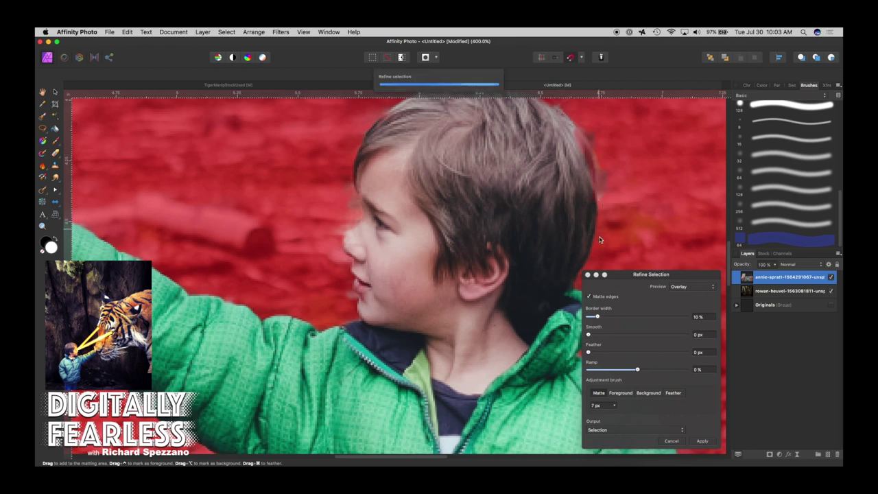
scroll(547, 240, "down", 4)
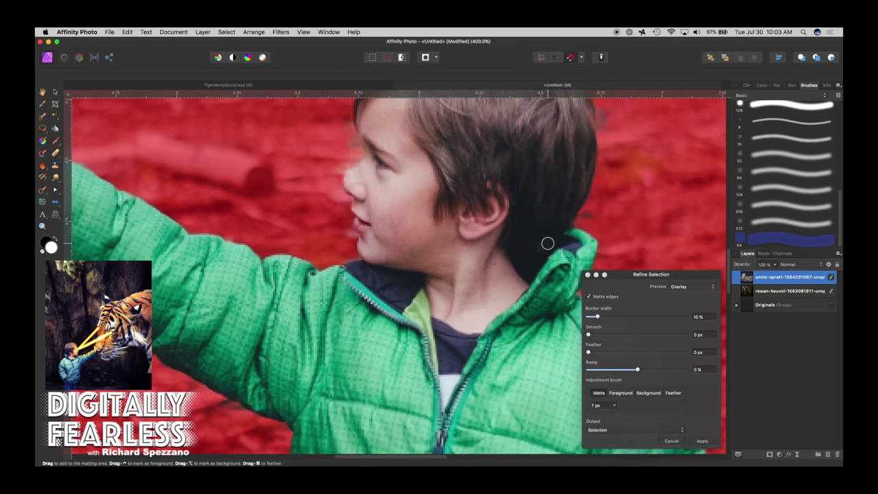
scroll(541, 238, "down", 4)
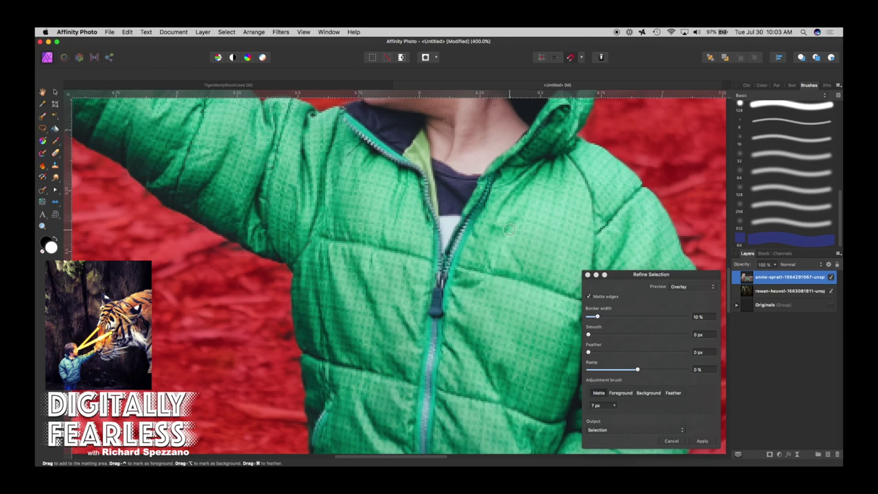
scroll(513, 230, "up", 8)
key("Return")
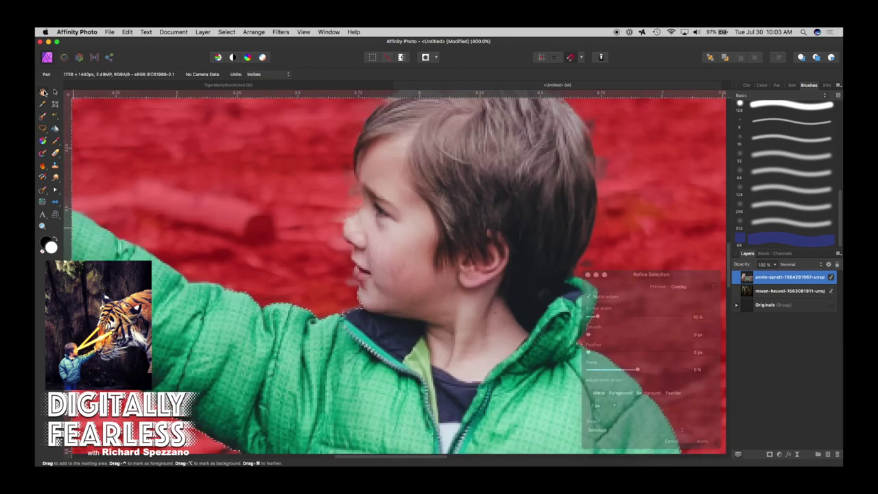
- Mask the boy photo layer with the refined selection and deselect, leaving him cut out over the cave
key("ctrl+0")
key("ctrl+1")
scroll(582, 291, "down", 4)
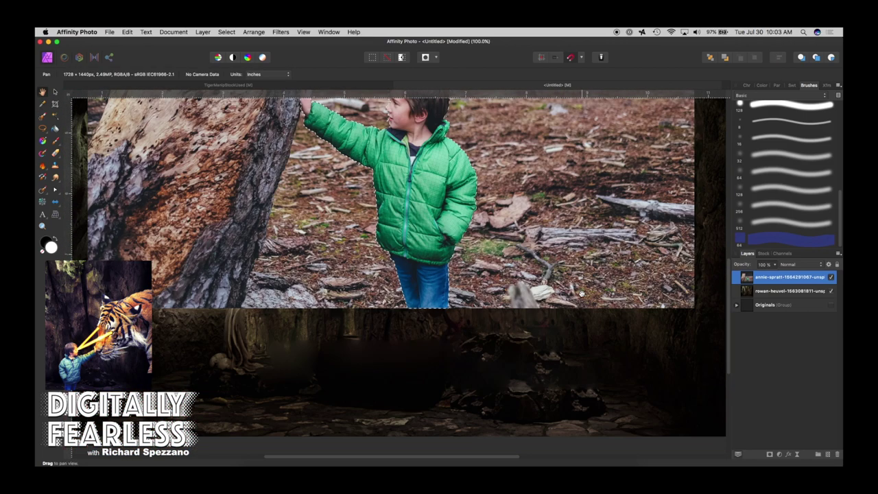
scroll(481, 240, "up", 1)
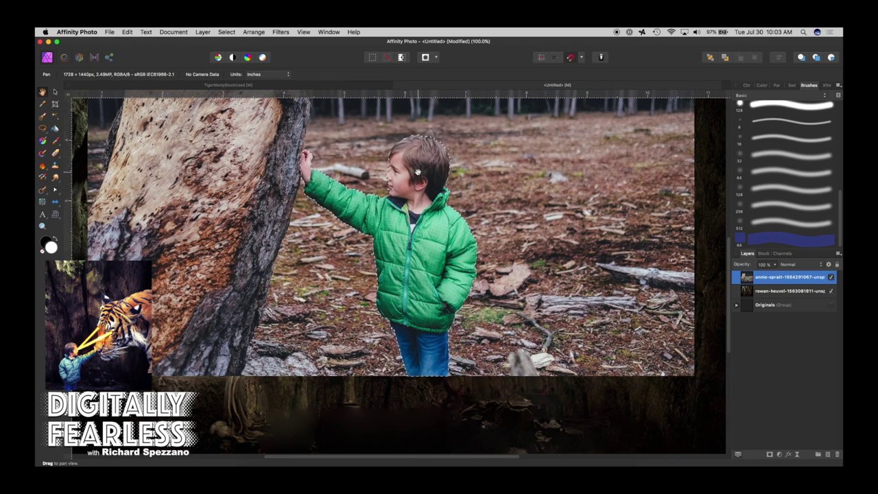
left_click(770, 455)
key("super+d")
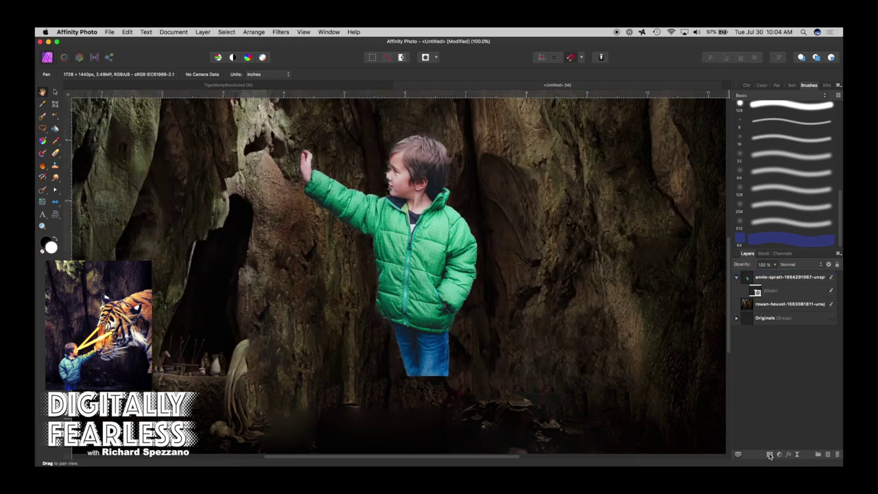
- Paint black on the boy's layer mask with a 15.5 px soft brush to clear the leftover fringe around his forehead and face
left_click(42, 226)
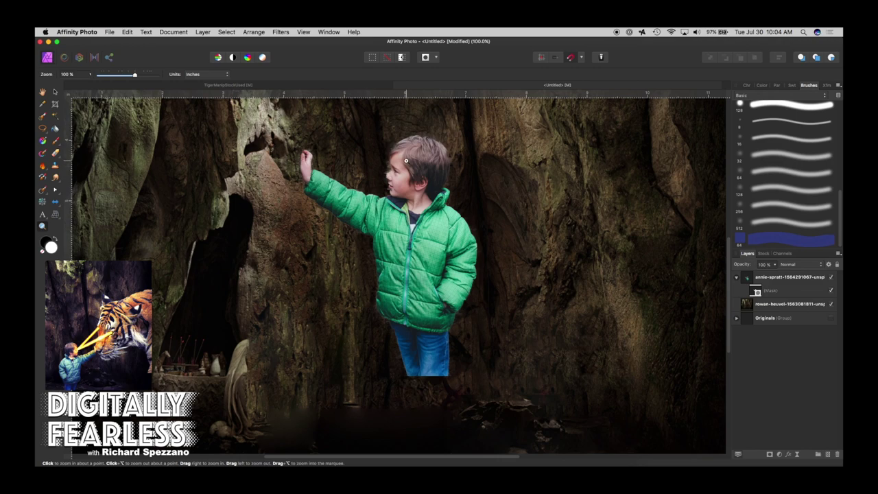
left_click(405, 160)
left_click(395, 166)
left_click_drag(386, 168, 444, 219)
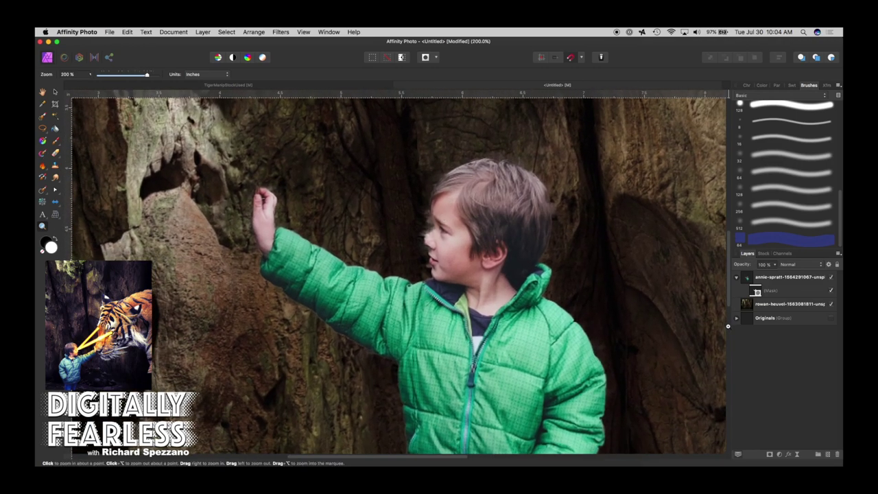
left_click(755, 293)
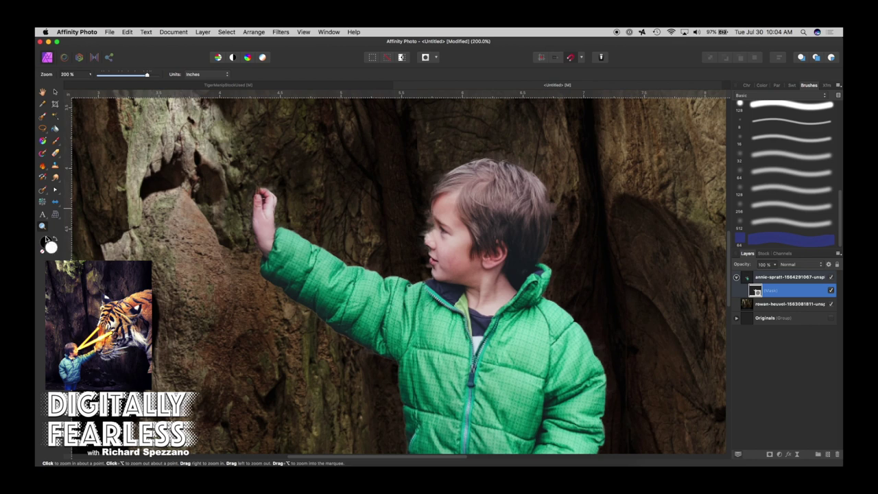
left_click(51, 247)
left_click(51, 251)
left_click(56, 142)
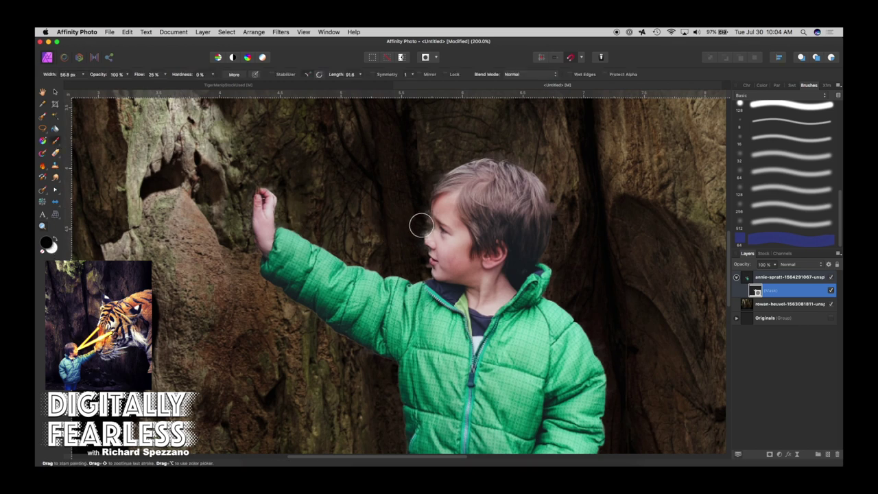
key("super+plus")
key("super+plus")
key("super+plus")
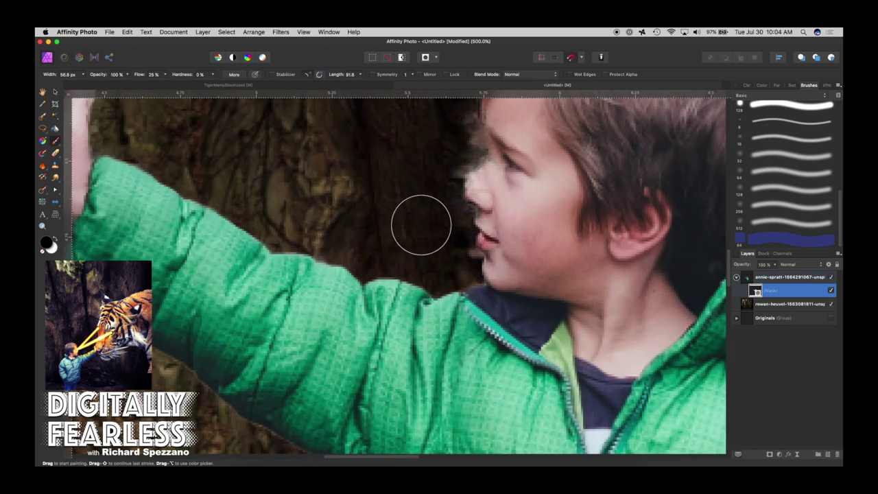
left_click_drag(426, 190, 392, 271)
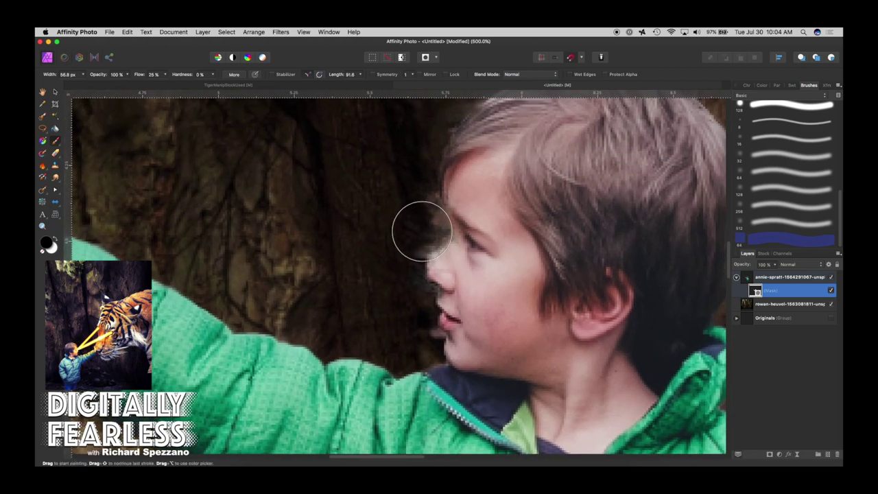
key("bracketleft")
key("bracketleft")
key("bracketleft")
key("bracketleft")
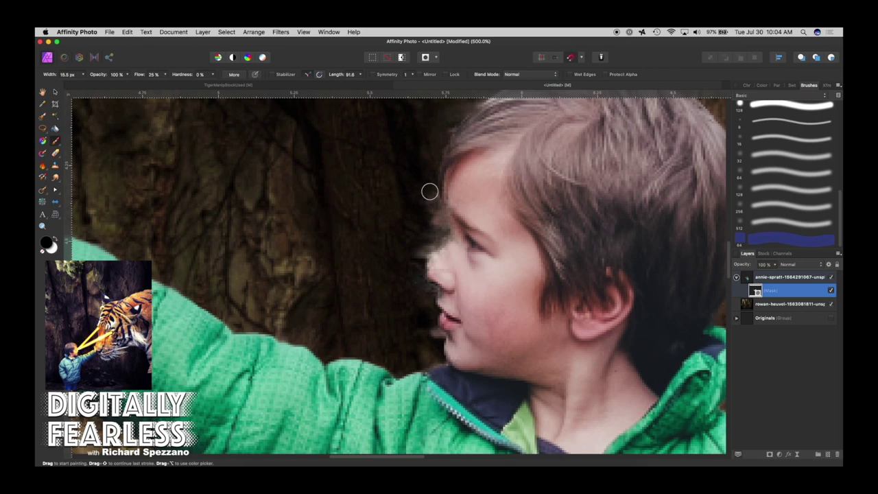
mouse_move(432, 202)
left_mouse_down()
mouse_move(437, 231)
mouse_move(416, 258)
mouse_move(433, 201)
left_mouse_up()
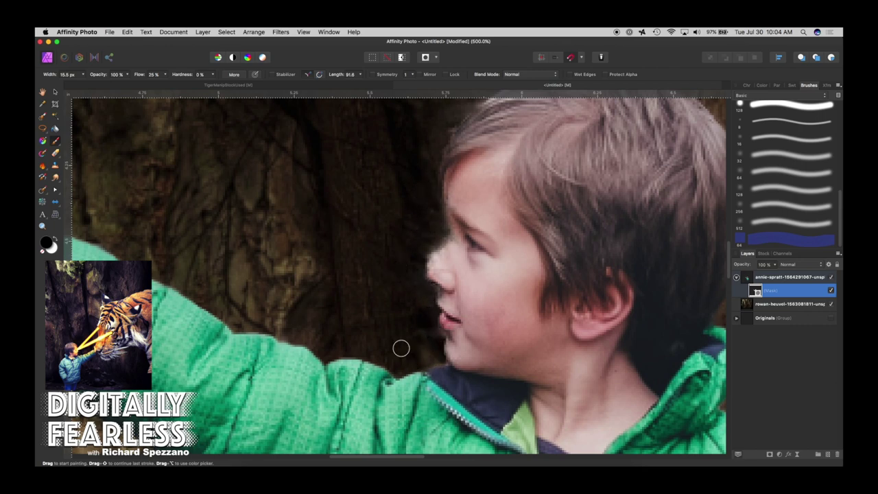
- Inspect the cutout's edges from the back of the boy's hair down along the jacket to the jeans
key("space")
mouse_move(418, 275)
left_mouse_down()
mouse_move(177, 347)
mouse_move(198, 304)
mouse_move(190, 227)
mouse_move(178, 284)
left_mouse_up()
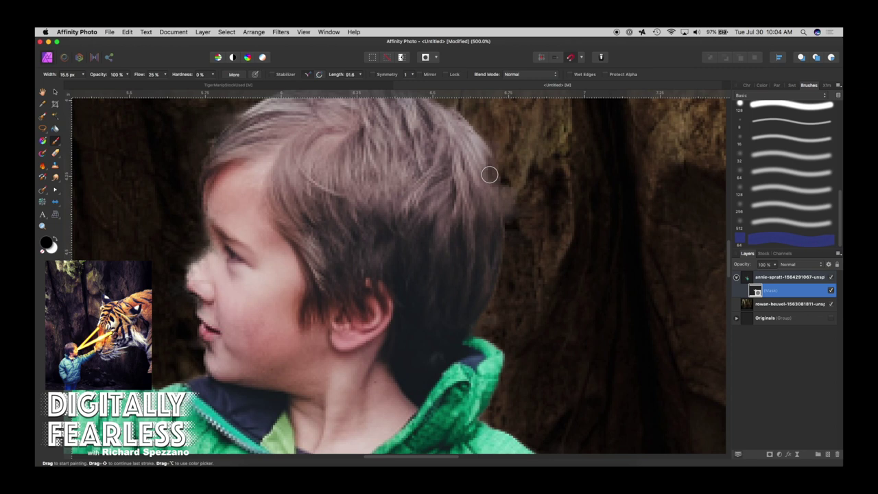
key("x")
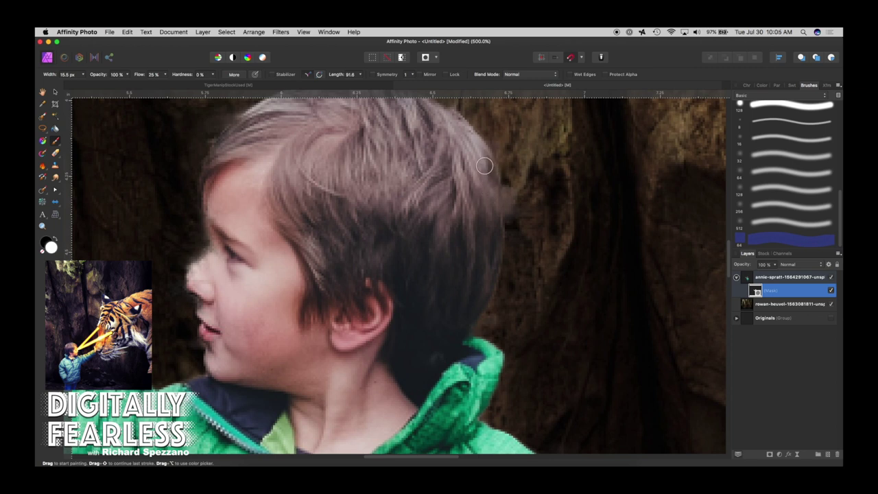
left_click_drag(471, 261, 461, 129)
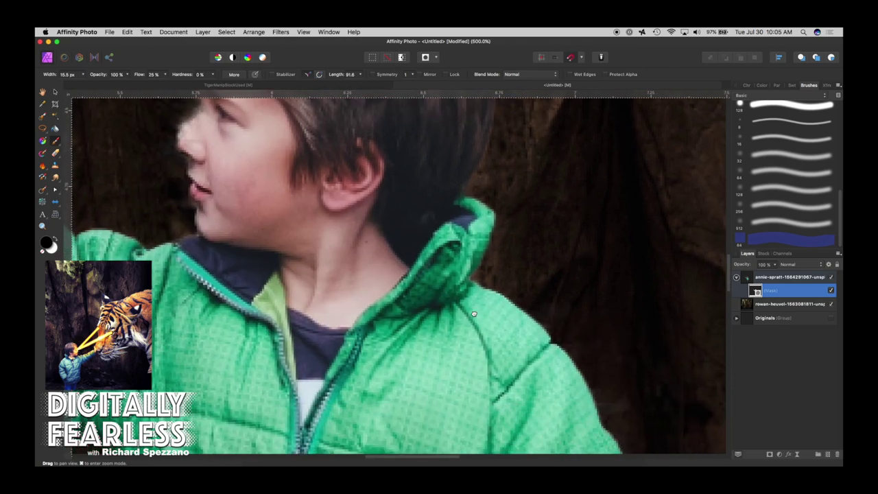
left_click_drag(474, 314, 460, 148)
left_click_drag(444, 266, 469, 140)
left_click_drag(454, 250, 473, 149)
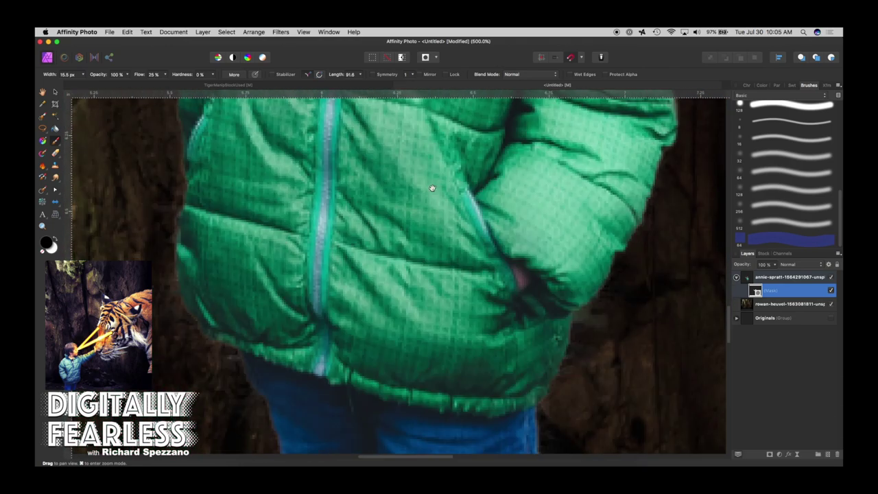
left_click_drag(439, 405, 446, 149)
left_click_drag(435, 275, 447, 82)
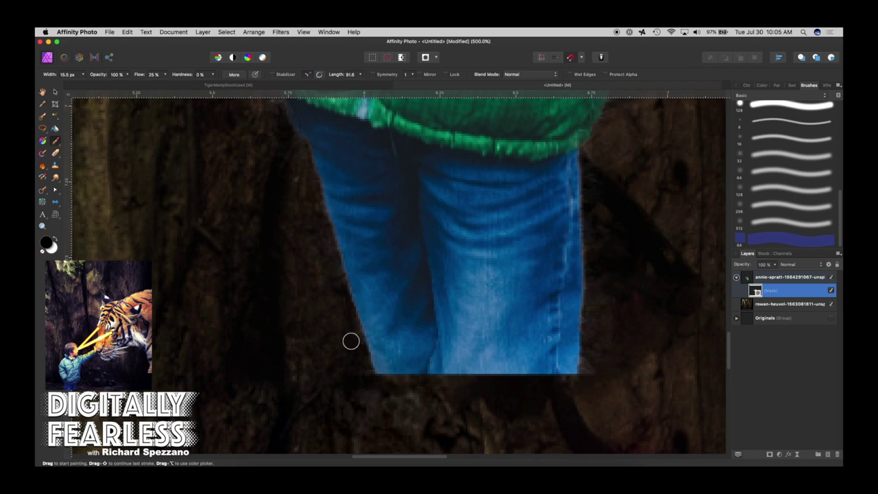
- Move the cut-out boy slightly lower and to the left in the cave scene
left_click(44, 92)
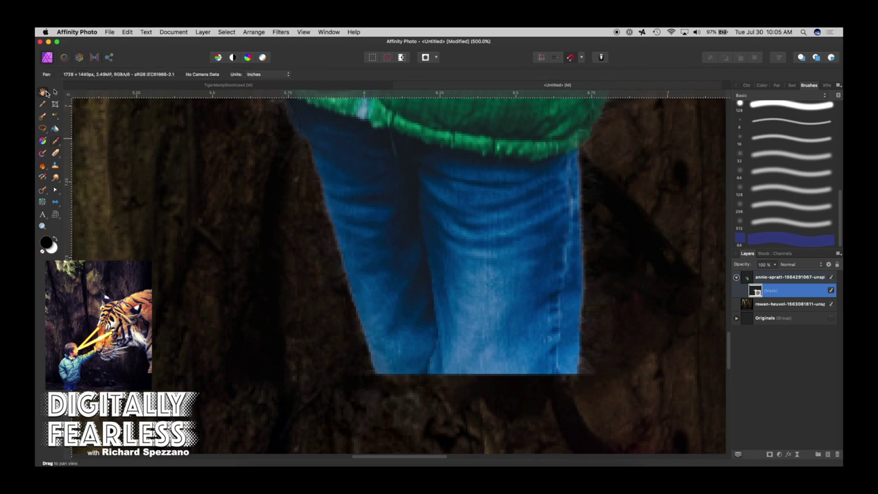
key("super+0")
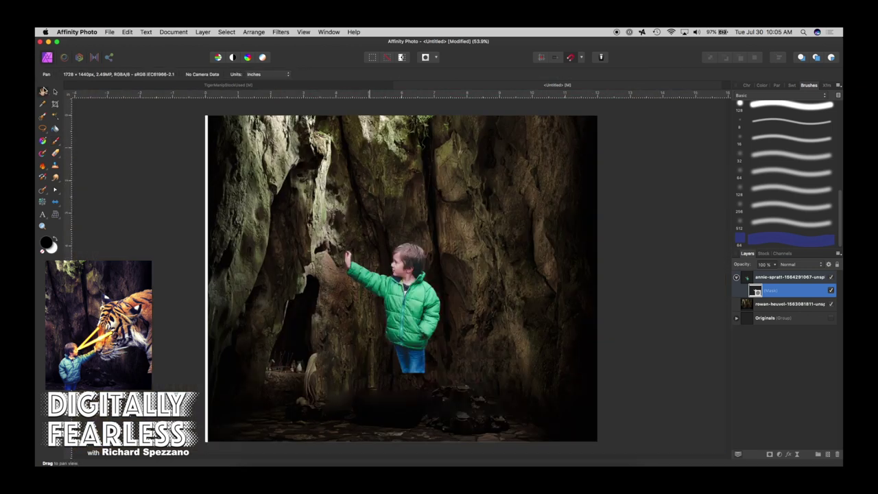
left_click(54, 92)
left_click(409, 275)
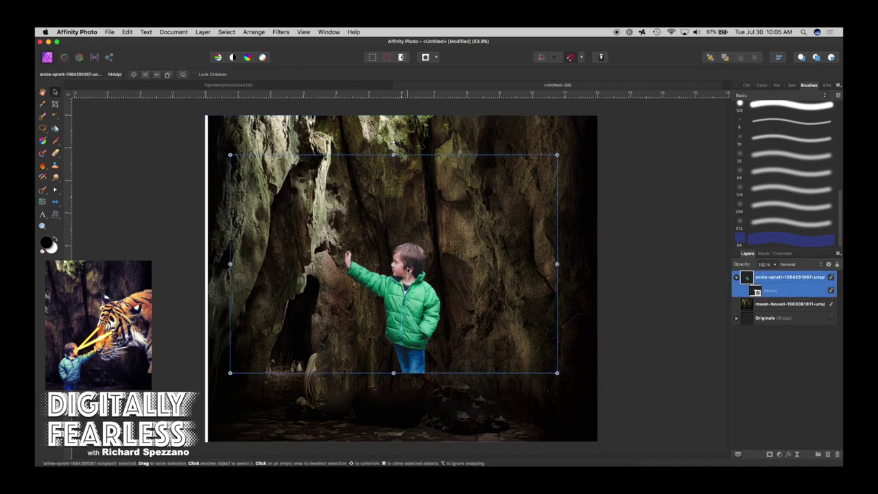
mouse_move(403, 279)
left_mouse_down()
mouse_move(401, 294)
mouse_move(404, 286)
left_mouse_up()
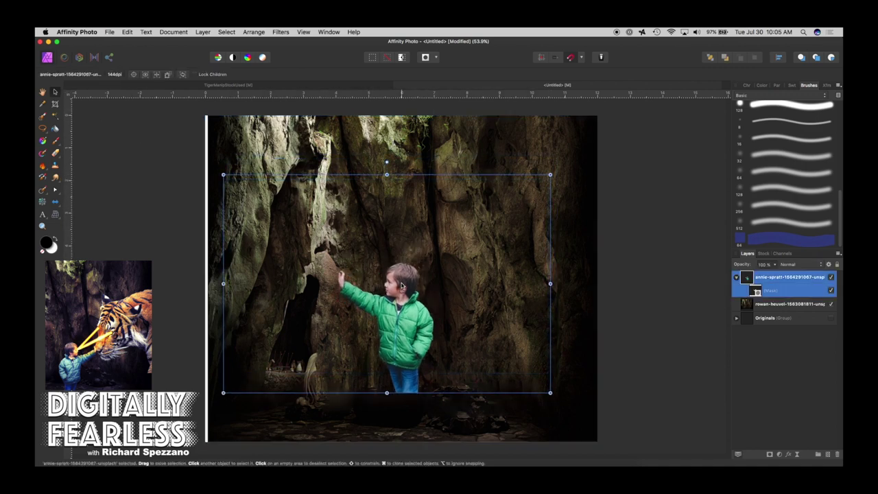
- Add an HSL adjustment nested in the boy's layer, shifting the sampled jacket green to teal with saturation at -39%
left_click(779, 455)
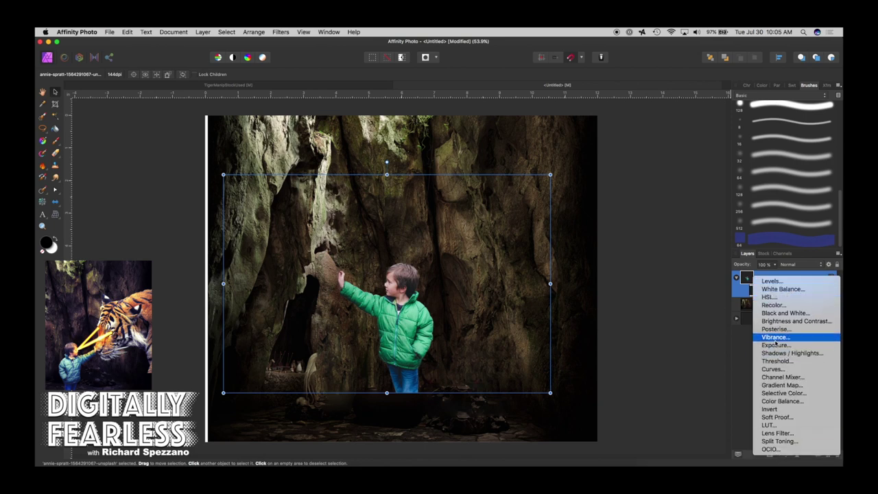
left_click(777, 300)
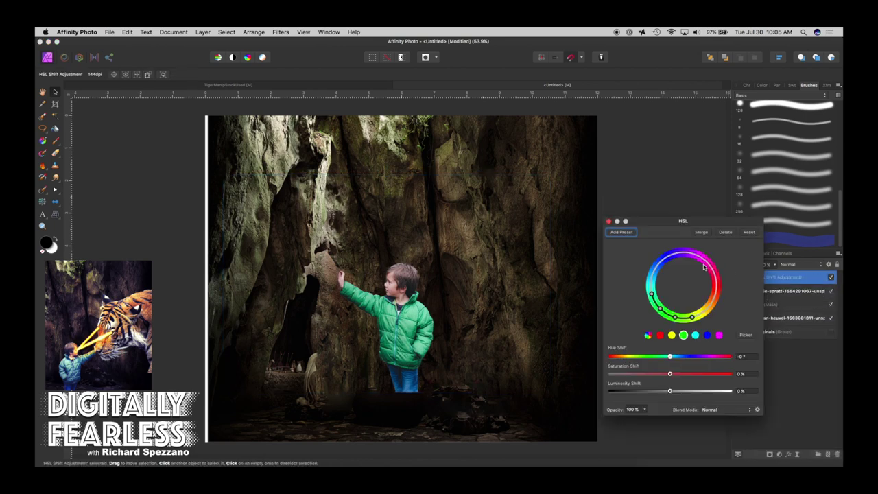
left_click(751, 335)
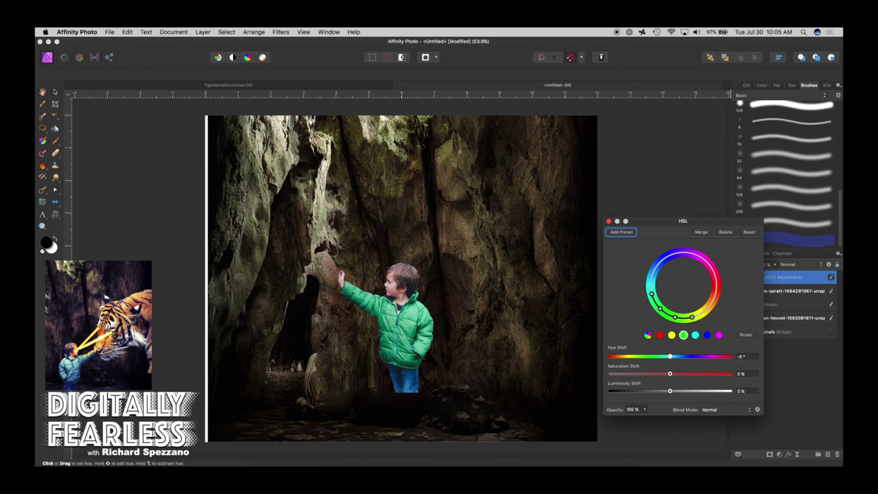
left_click(388, 313)
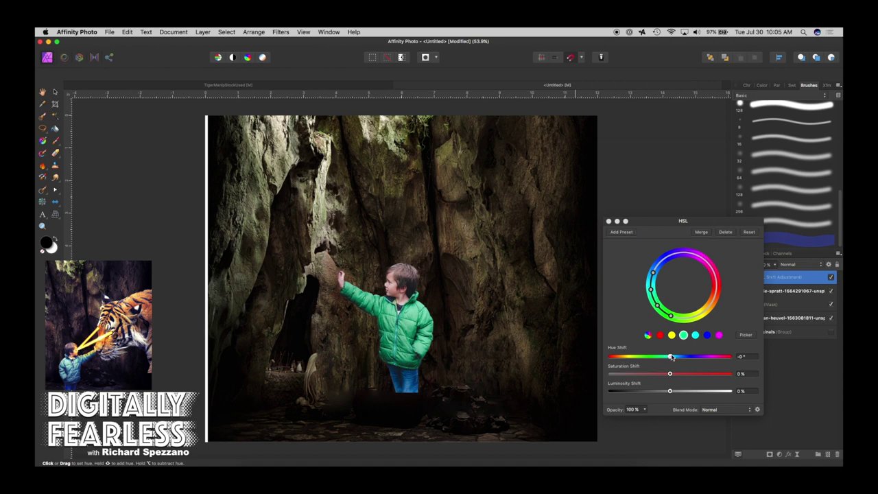
mouse_move(671, 358)
left_mouse_down()
mouse_move(682, 358)
mouse_move(659, 357)
mouse_move(722, 358)
mouse_move(668, 358)
mouse_move(648, 374)
mouse_move(661, 359)
left_mouse_up()
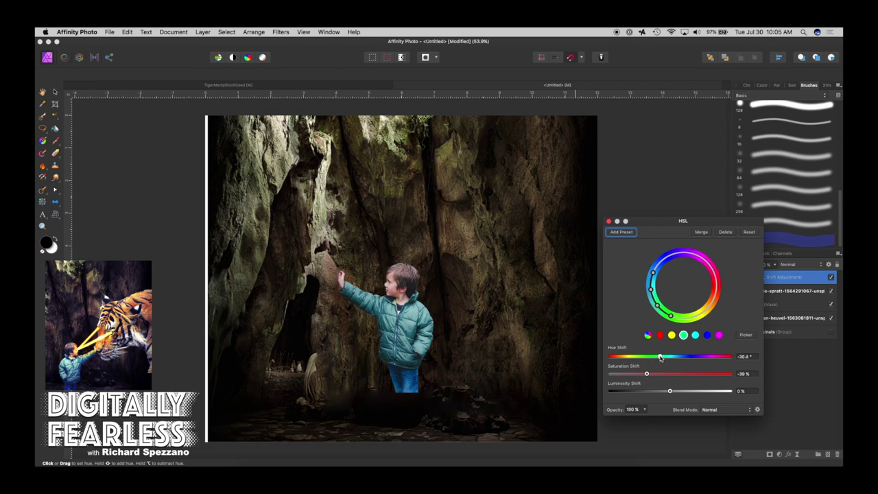
left_click(609, 221)
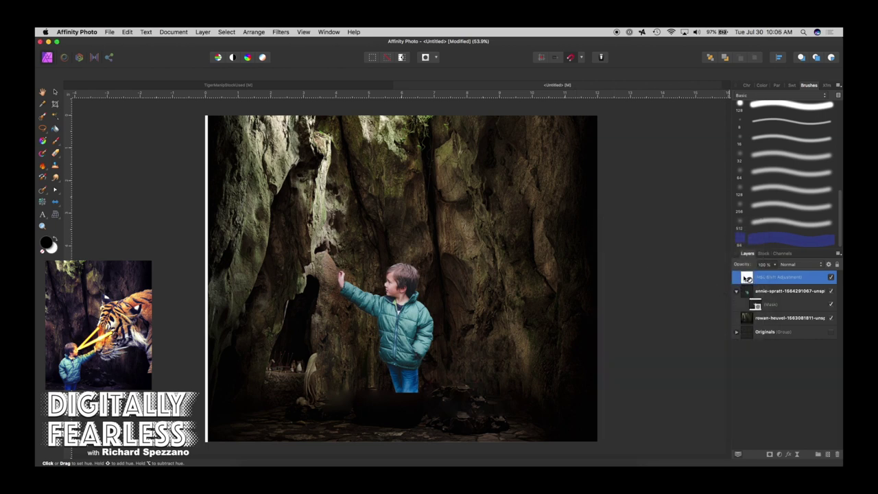
left_click_drag(745, 277, 755, 298)
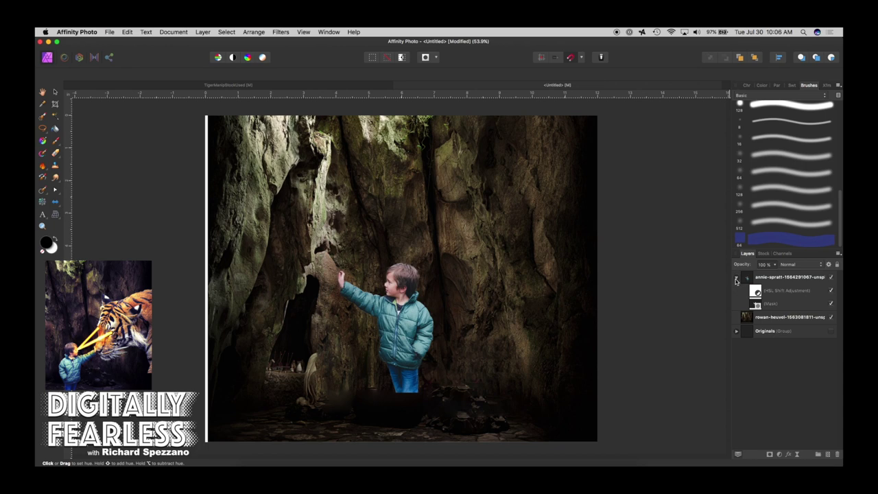
left_click(736, 279)
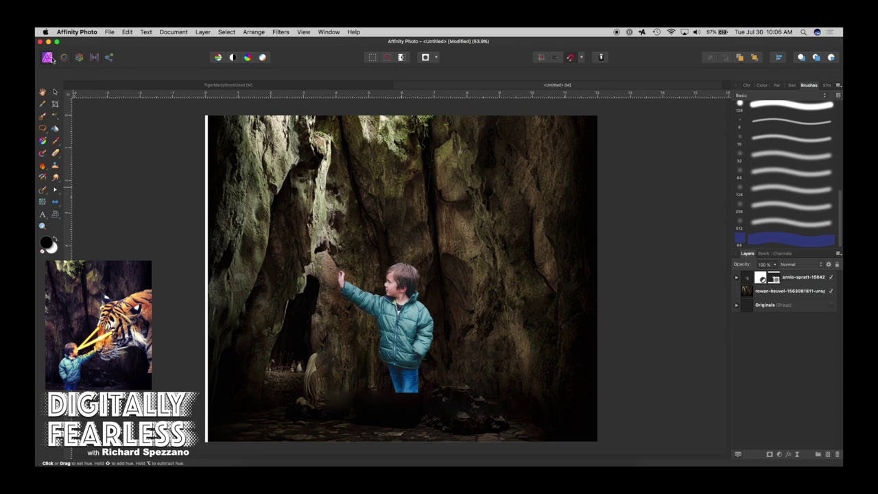
- Reposition the boy in the lower left part of the cave, near the ground
left_click(55, 91)
left_click(410, 290)
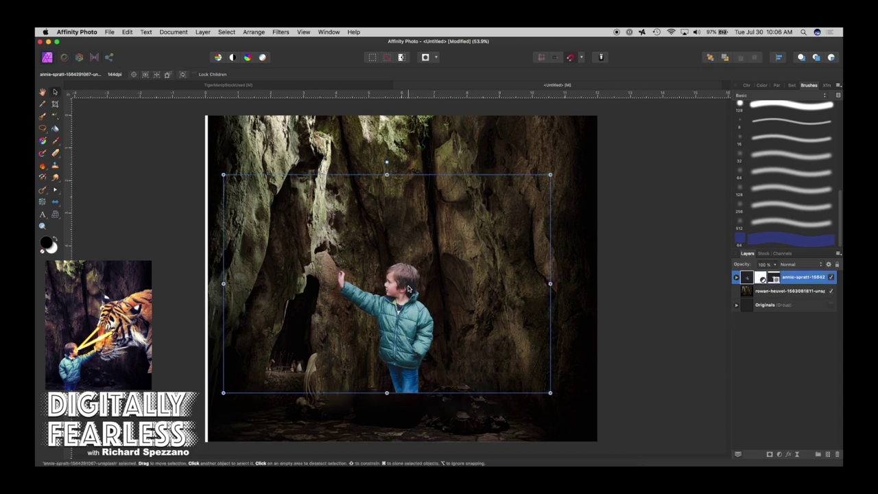
left_click_drag(407, 289, 309, 306)
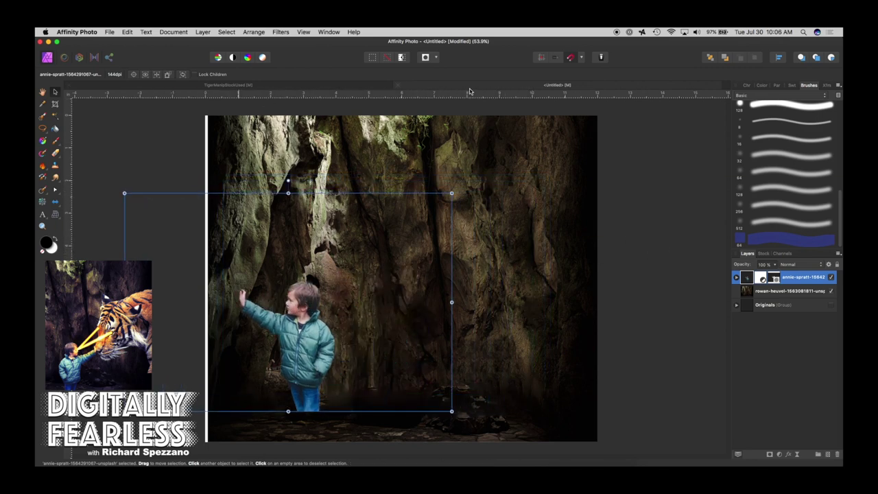
- In the TigerManipStockUsed document, hide the boy photo, show the tiger photo layer and copy it
left_click(343, 85)
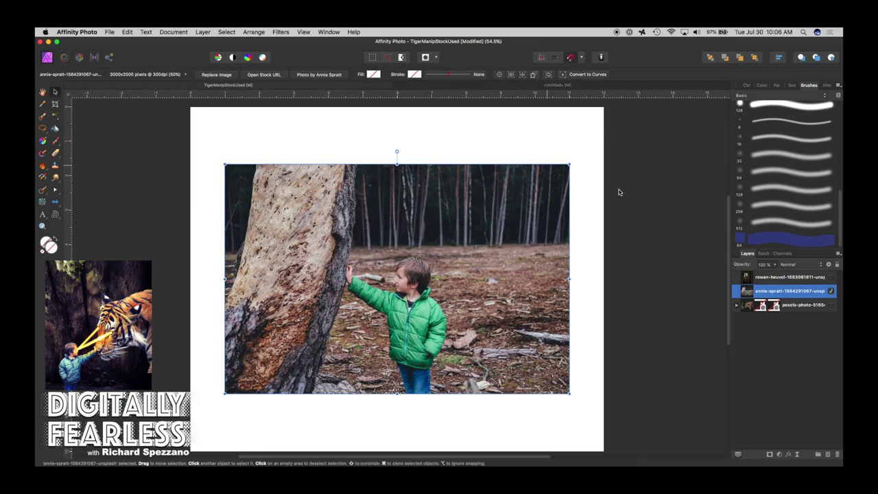
left_click(831, 292)
left_click(832, 277)
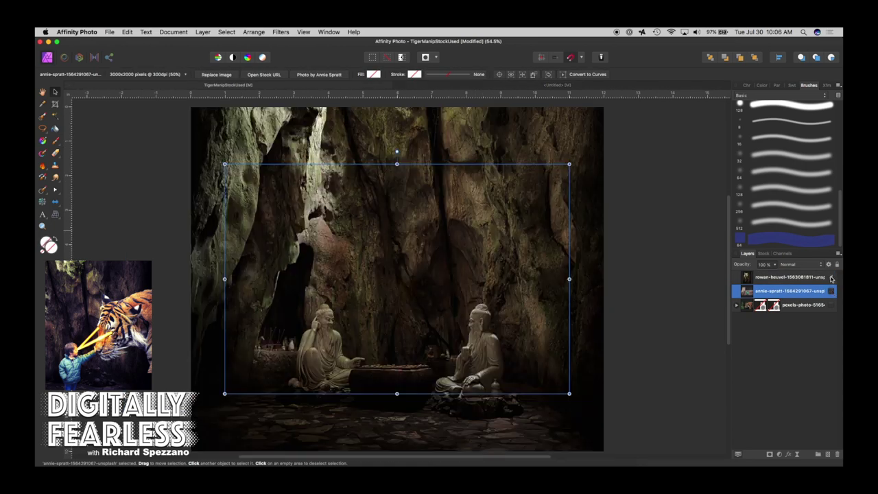
left_click(832, 278)
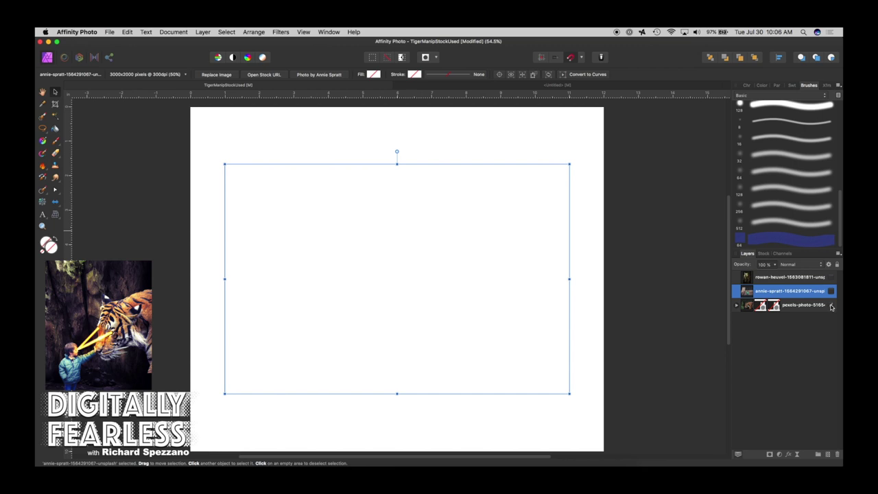
left_click(832, 306)
left_click(749, 308)
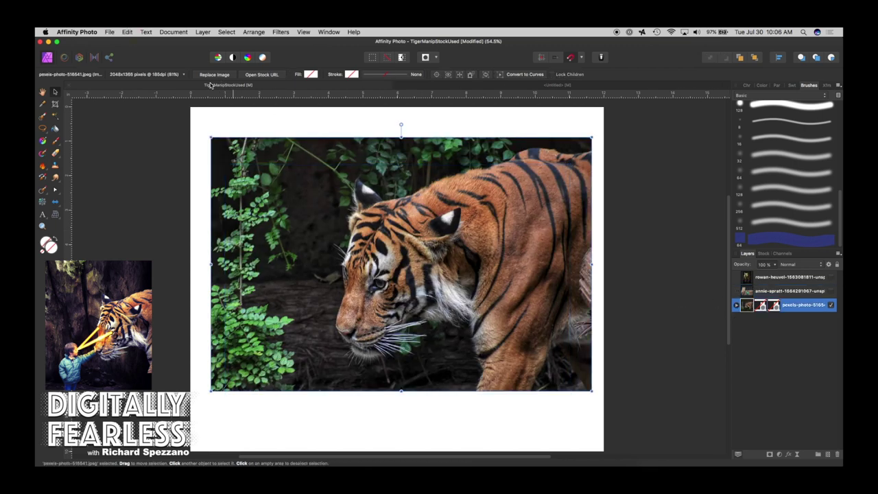
- Paste the tiger photo into the untitled cave composite and position it over the right half, slightly overlapping the boy
left_click(486, 86)
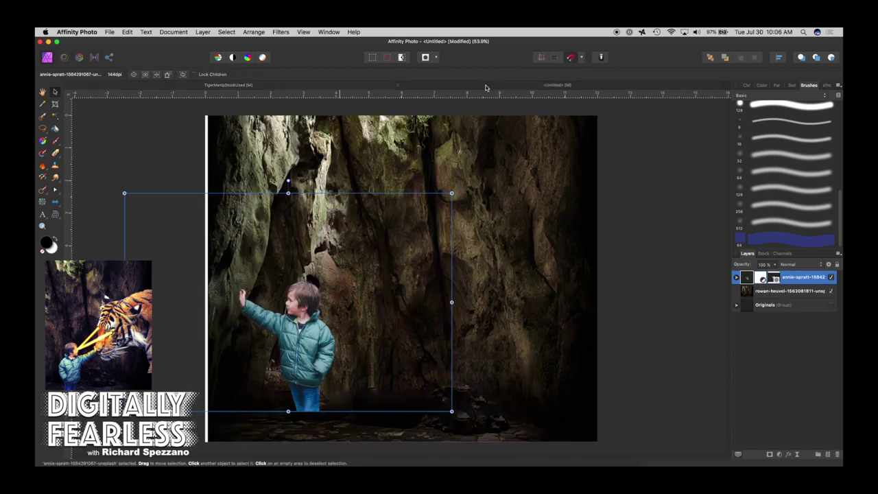
key("super+v")
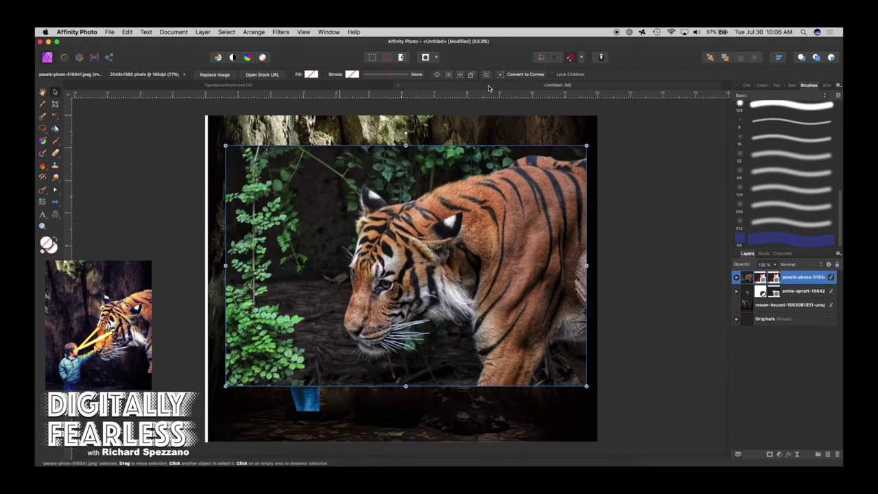
left_click_drag(512, 203, 612, 200)
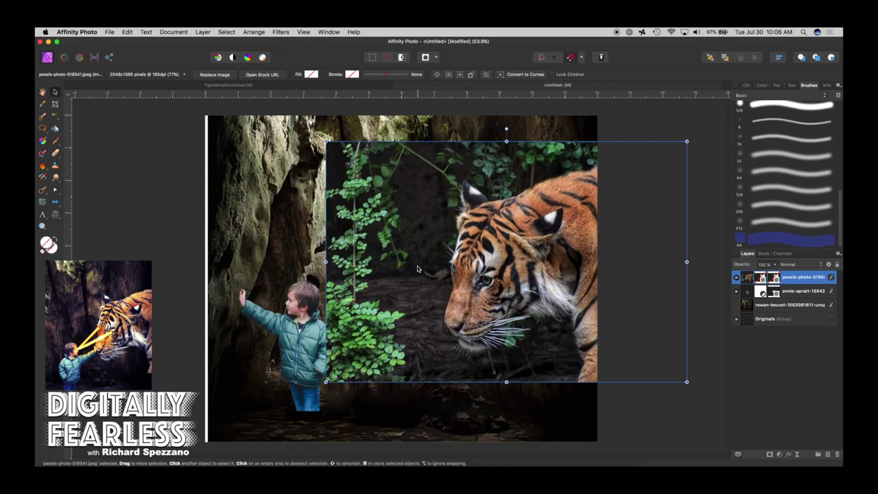
mouse_move(428, 255)
left_mouse_down()
mouse_move(417, 267)
mouse_move(413, 260)
left_mouse_up()
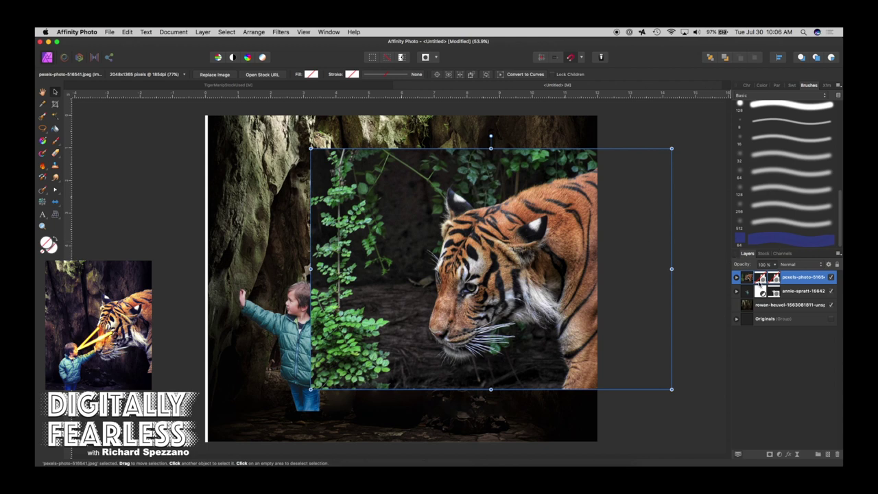
- Turn on both masks of the tiger layer and move the cut-out tiger slightly down and toward the canvas's right edge
left_click(737, 277)
left_click(831, 290)
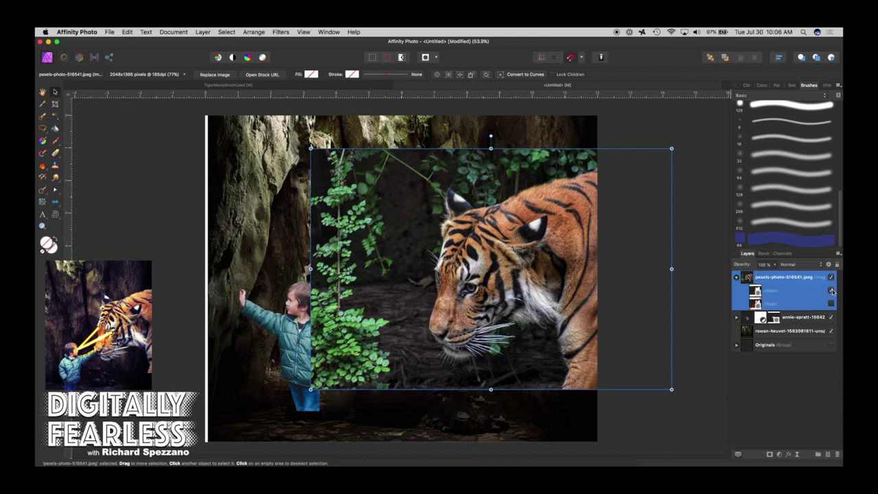
left_click(831, 303)
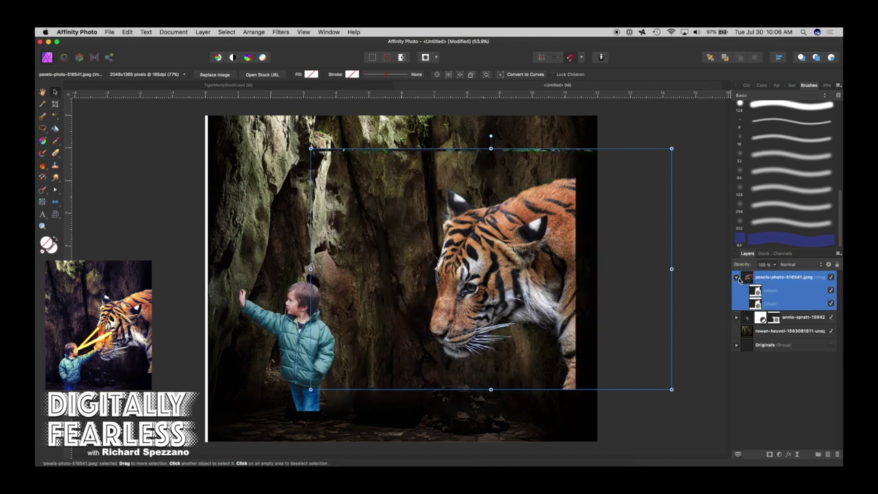
left_click(737, 278)
left_click_drag(540, 231, 566, 243)
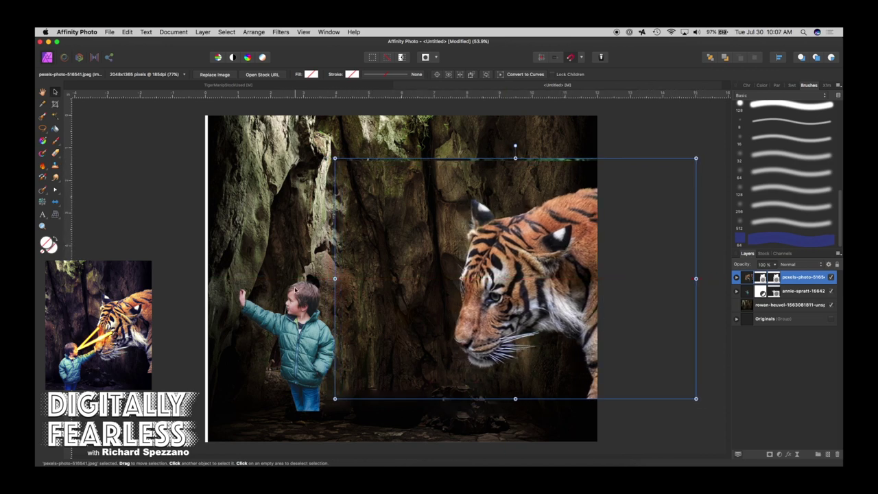
- Flip the boy horizontally and place him above the tiger layer with his outstretched hand on the tiger's nose
left_click(296, 292)
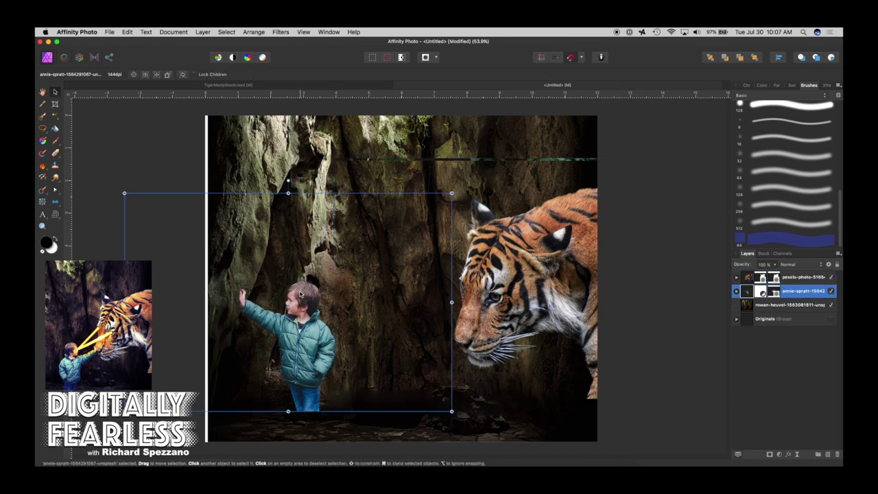
left_click(247, 32)
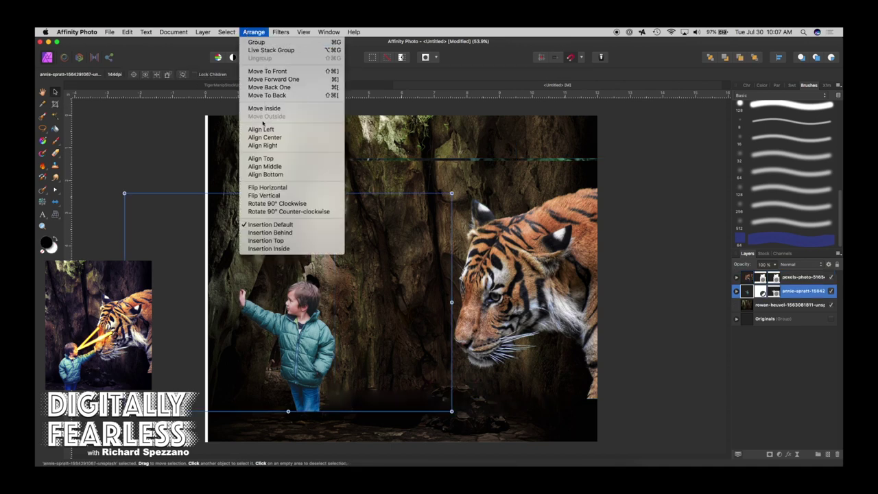
left_click(266, 187)
left_click_drag(270, 292, 391, 330)
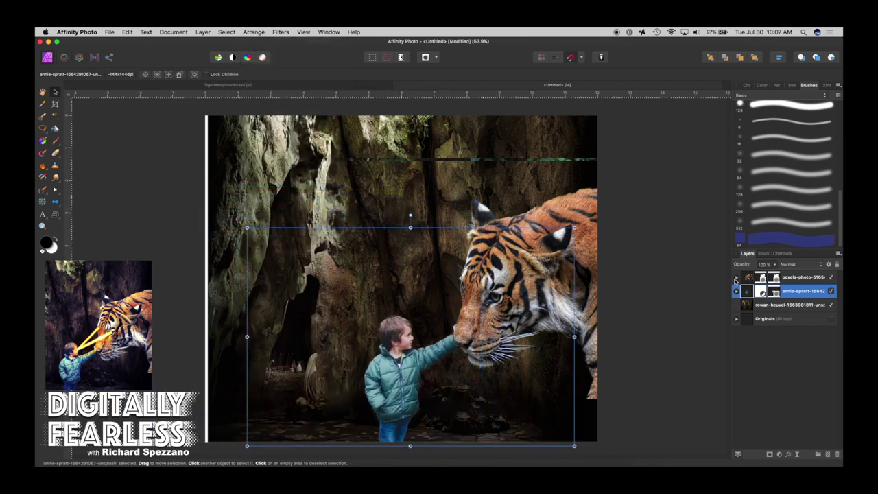
left_click_drag(741, 291, 742, 274)
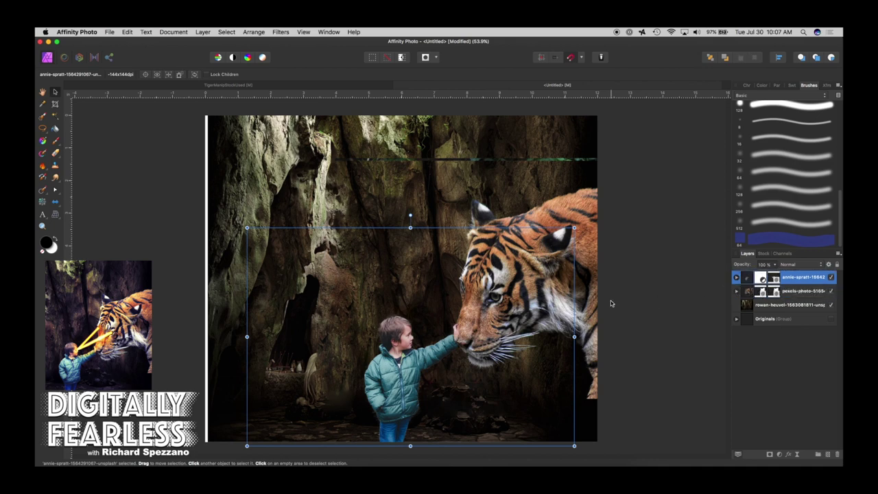
left_click_drag(405, 333, 404, 339)
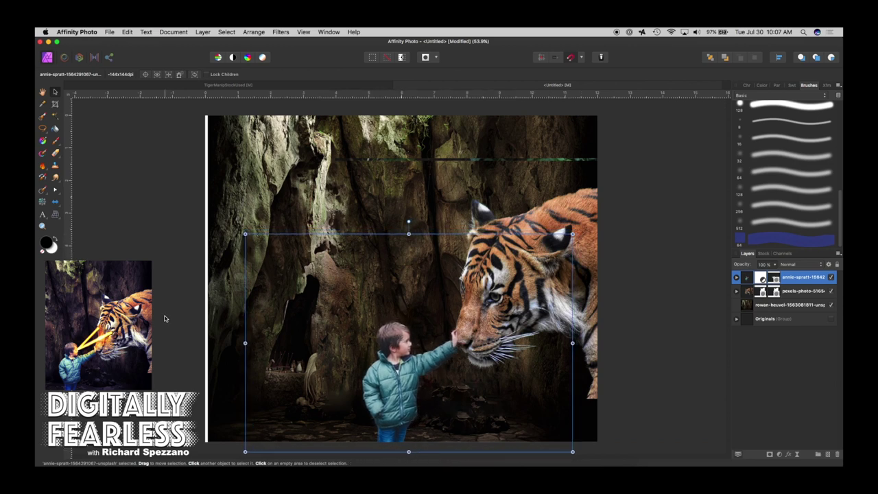
- Paint black on the tiger layer's first mask with an enlarged brush to remove the leftover green strip along the photo's upper edge
left_click(169, 316)
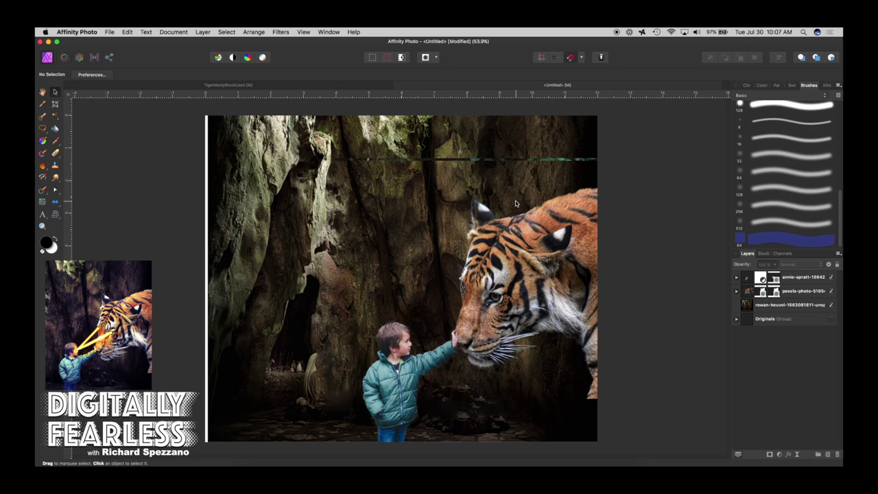
left_click(441, 161)
left_click(557, 255)
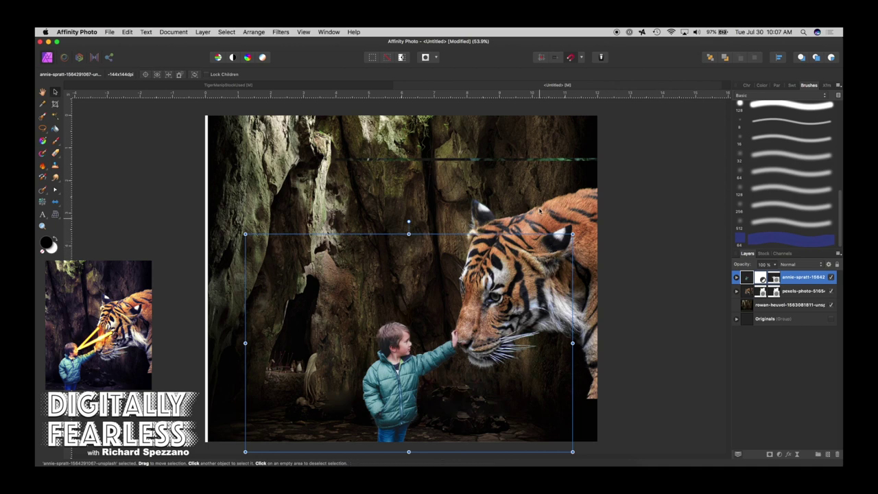
left_click(567, 225)
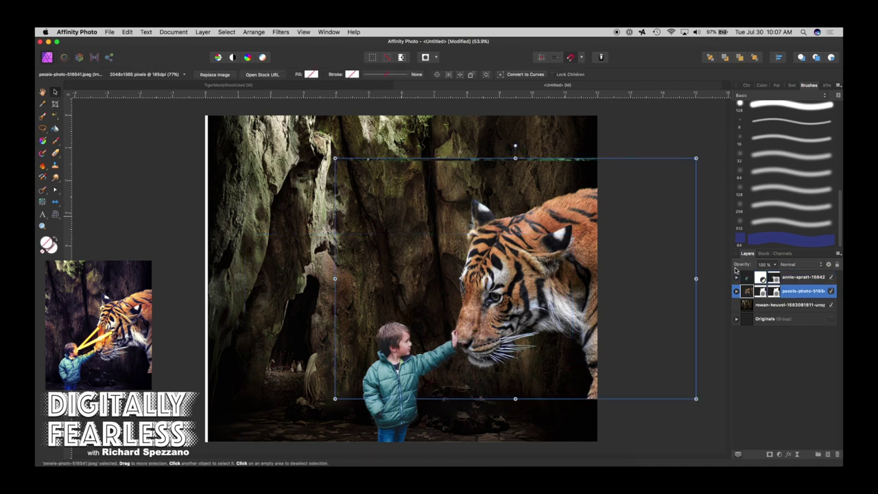
left_click(761, 291)
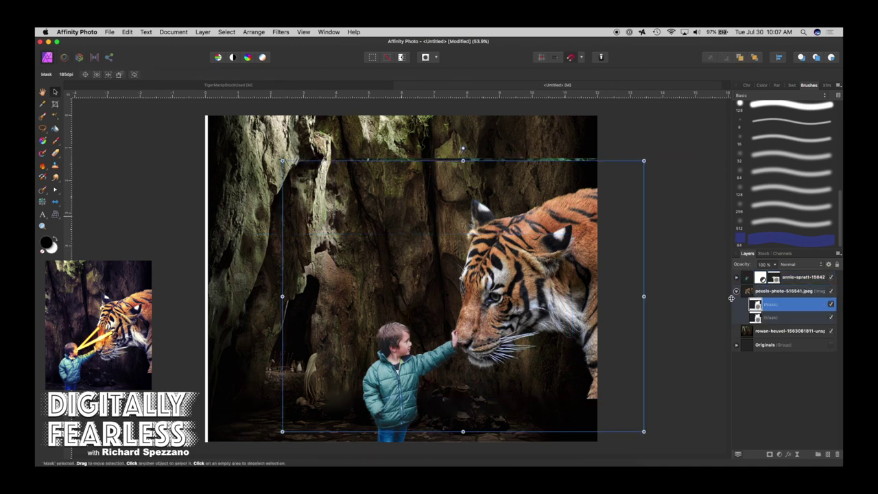
left_click(57, 140)
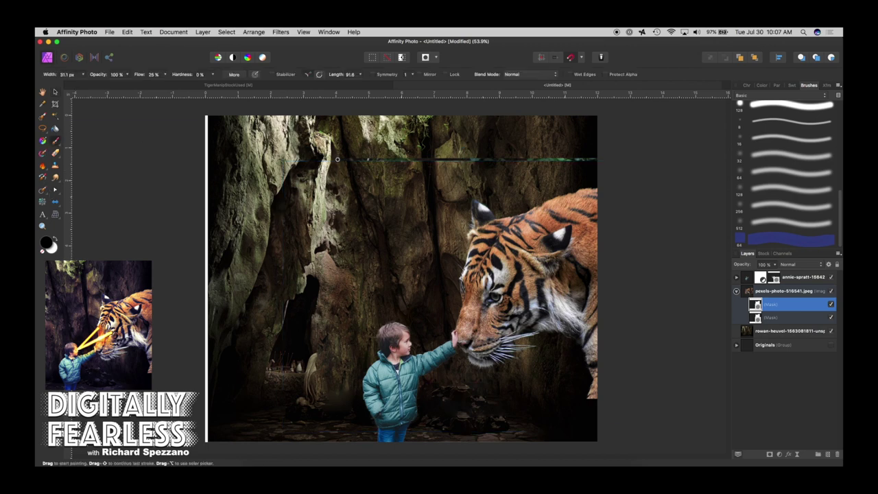
key("bracketright")
key("bracketright")
key("bracketright")
key("bracketright")
key("bracketright")
key("bracketright")
key("bracketright")
key("bracketright")
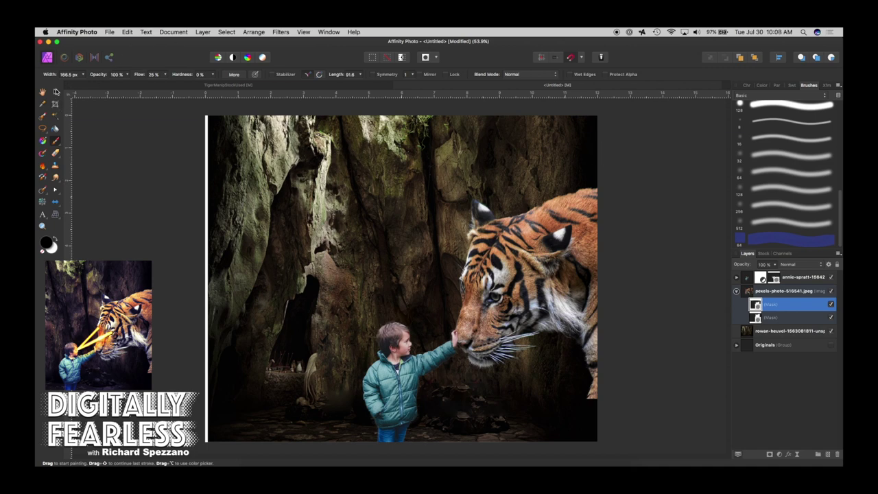
- Crop the canvas from its left side to 1184 x 1440 px and clear the selection
left_click(56, 91)
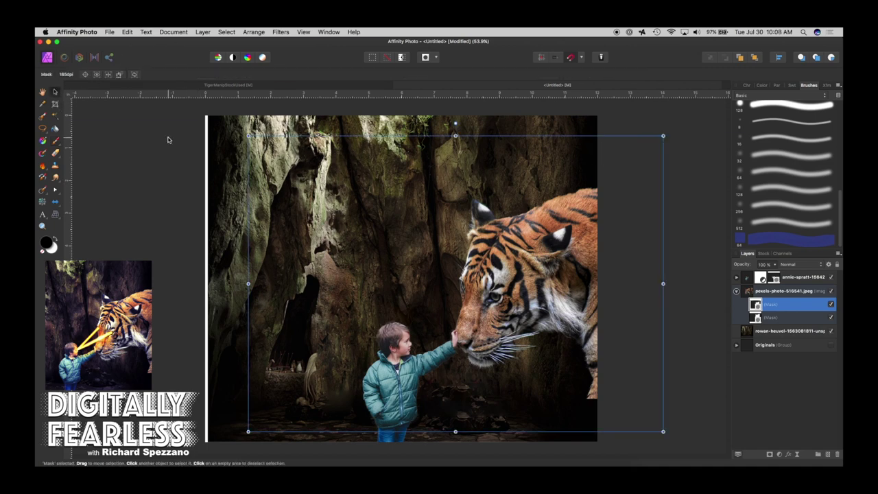
left_click(55, 104)
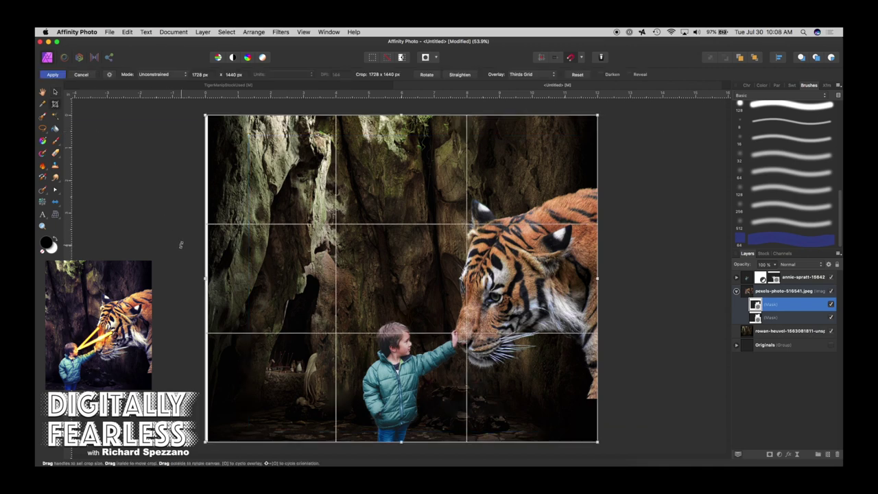
left_click_drag(207, 278, 330, 284)
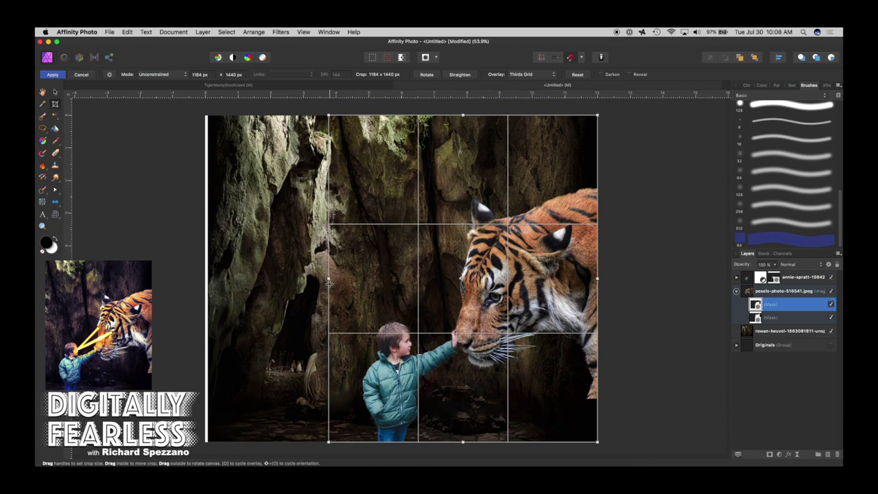
key("Return")
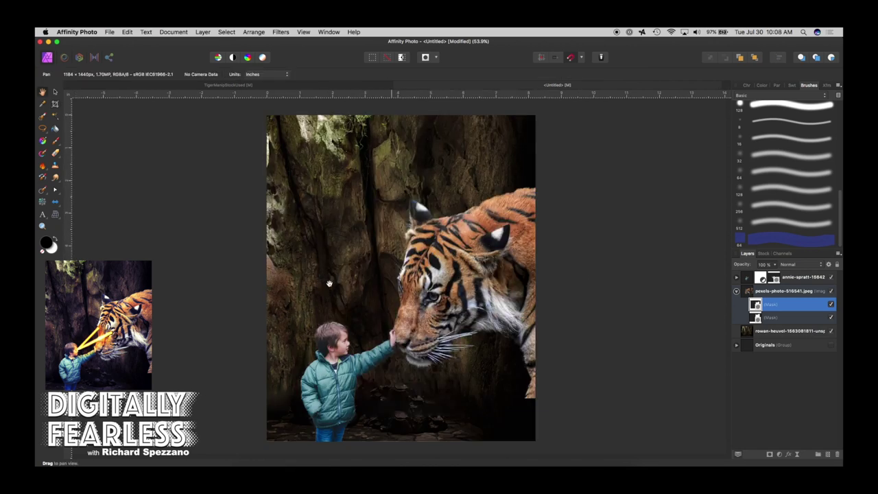
key("v")
key("super+d")
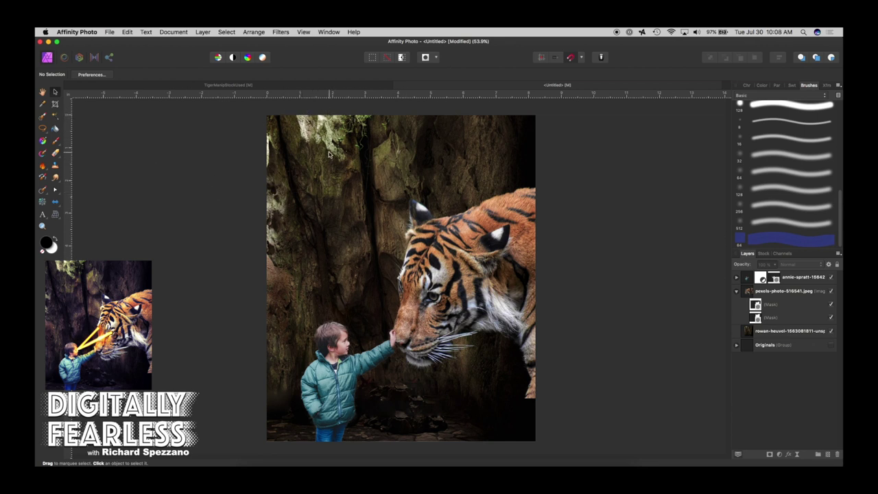
- Stretch the cave background layer slightly wider toward the left, then deselect it
left_click(274, 167)
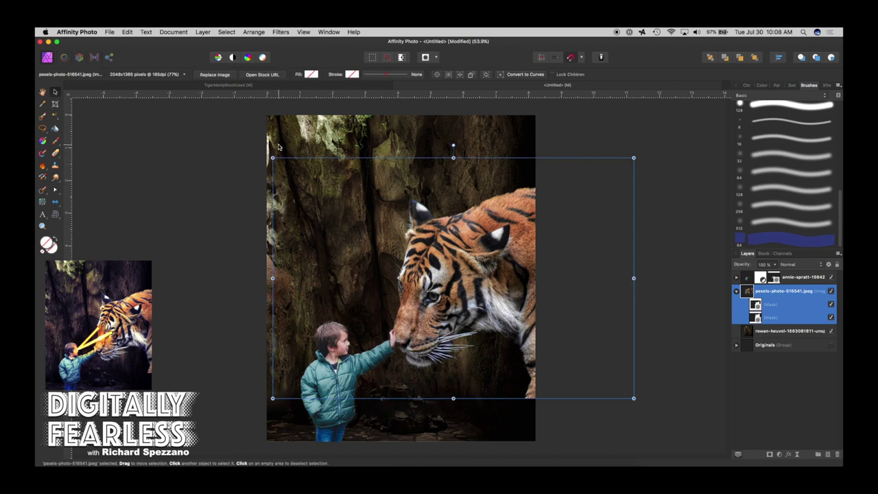
left_click(288, 139)
left_click_drag(145, 278, 137, 278)
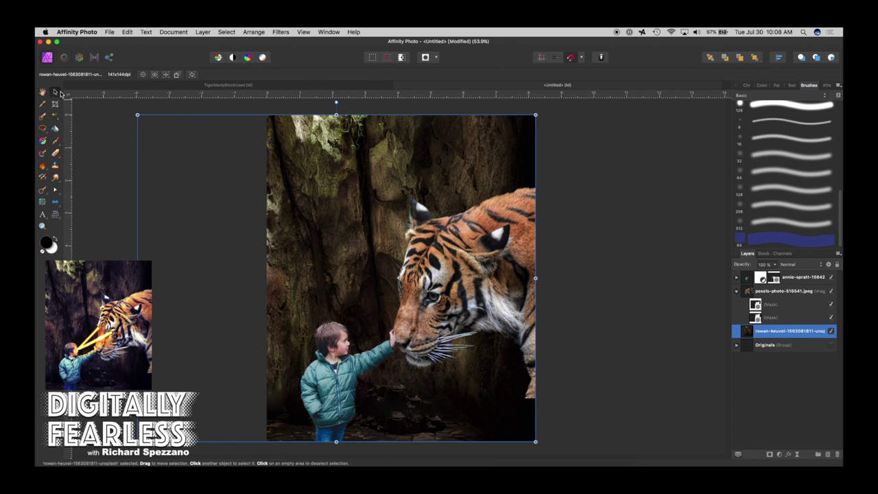
left_click(85, 151)
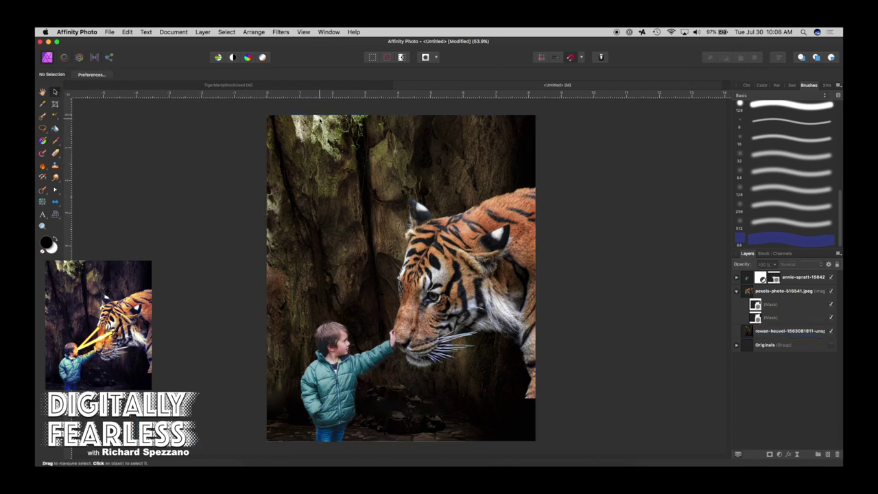
- Hide the boy and tiger layers and select the cave background layer
left_click(336, 138)
left_click(113, 115)
left_click(832, 277)
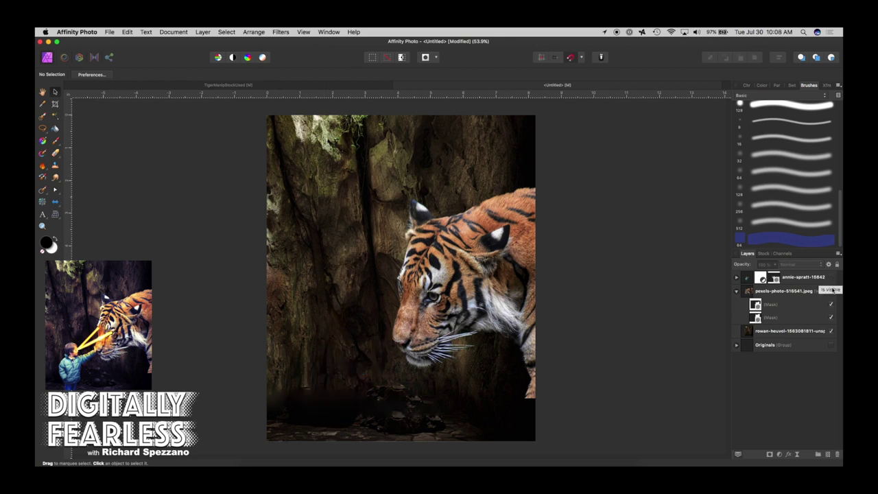
left_click(832, 290)
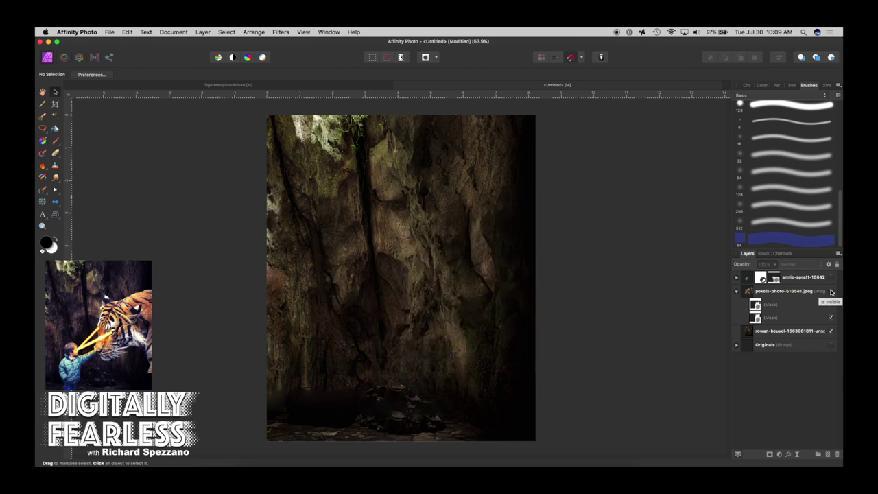
left_click(324, 197)
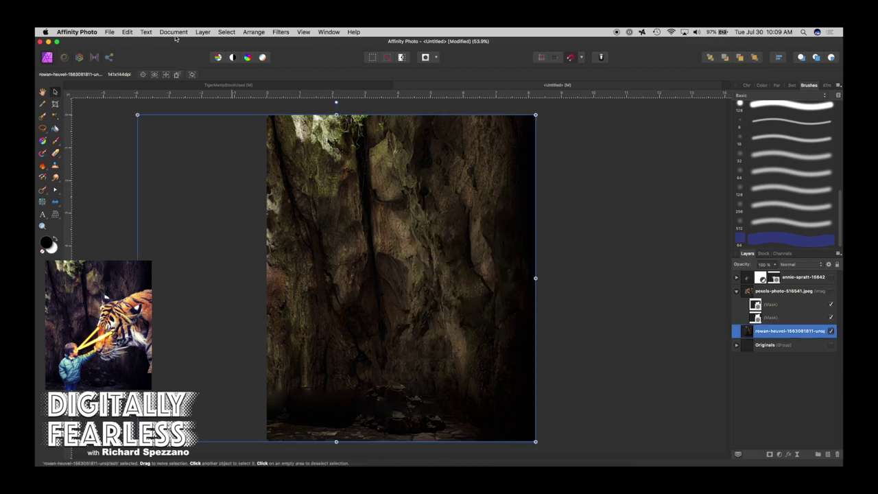
- Export the whole document as a medium-quality JPEG named picForColor in the TigerManip folder
left_click(109, 33)
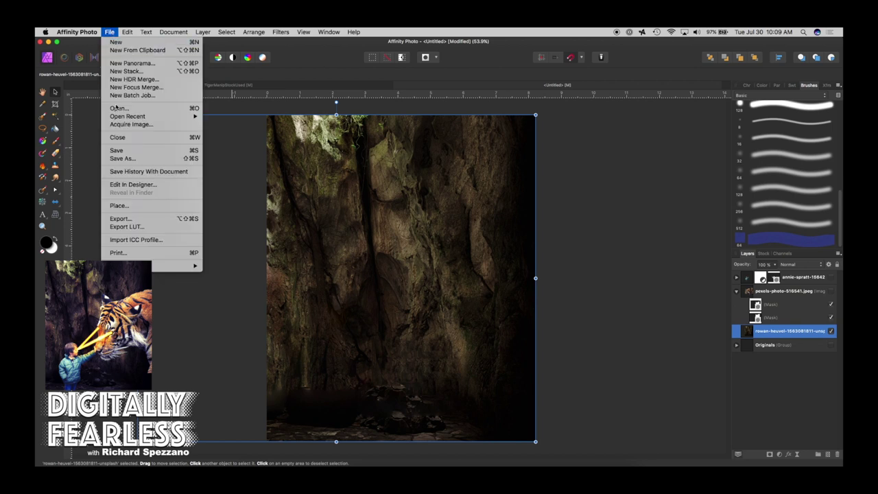
left_click(120, 218)
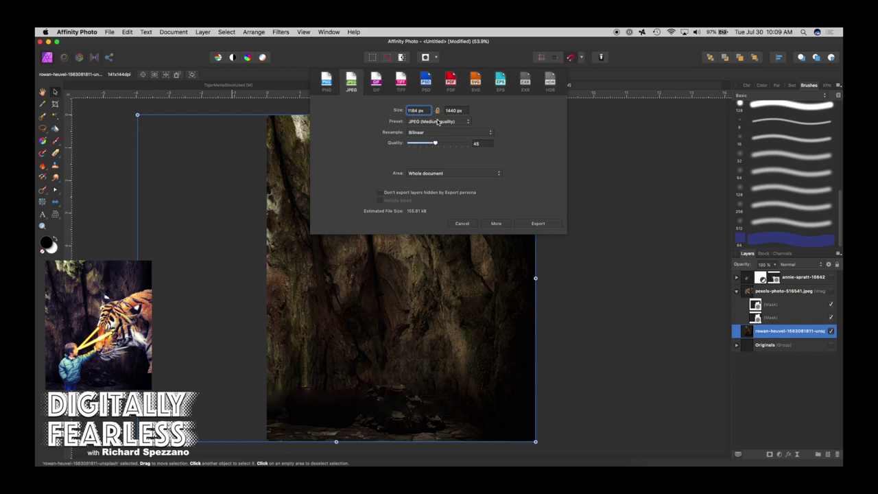
left_click(539, 224)
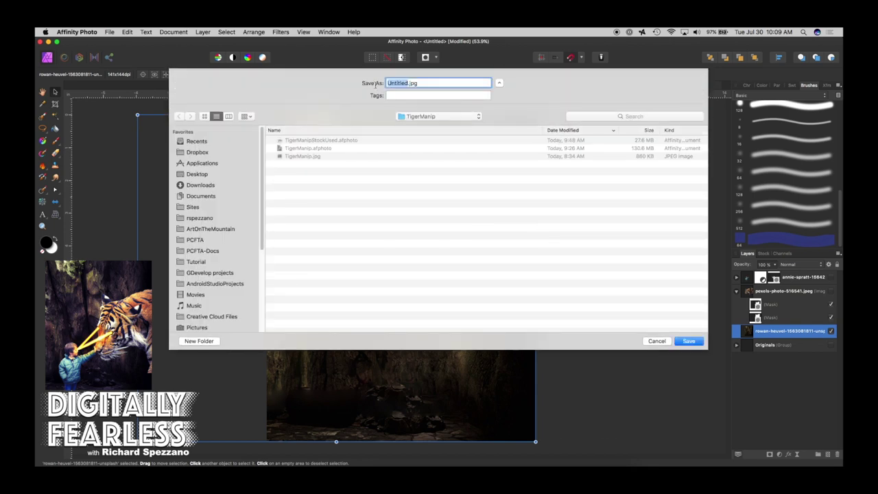
type("picForColor")
key("Return")
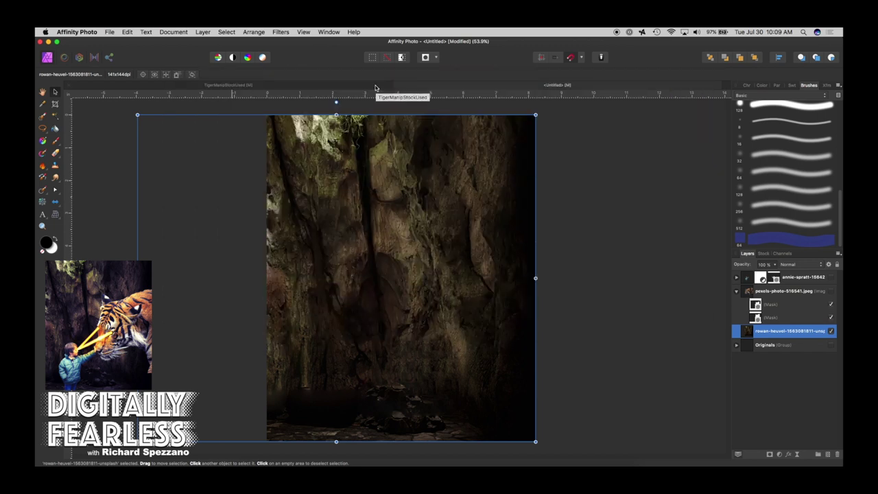
left_click(122, 112)
left_click(157, 142)
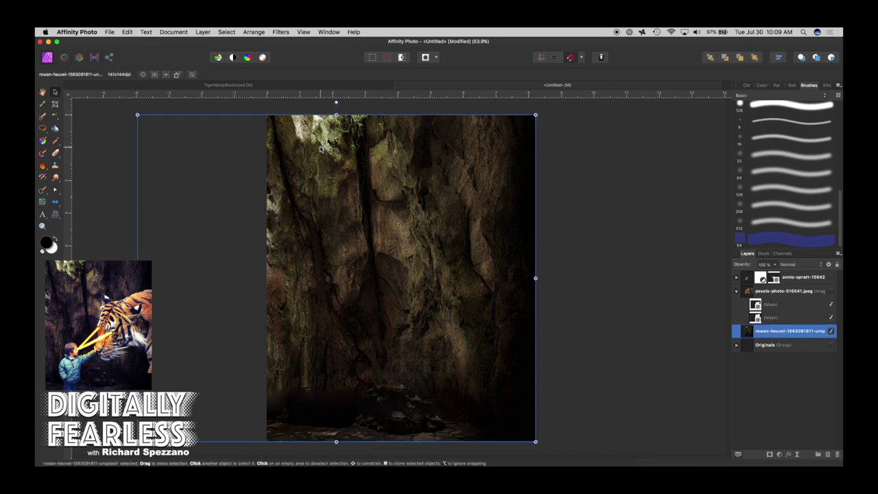
- Start creating a palette from an image and load picForColor.jpg from the TigerManip folder as its source
left_click(792, 86)
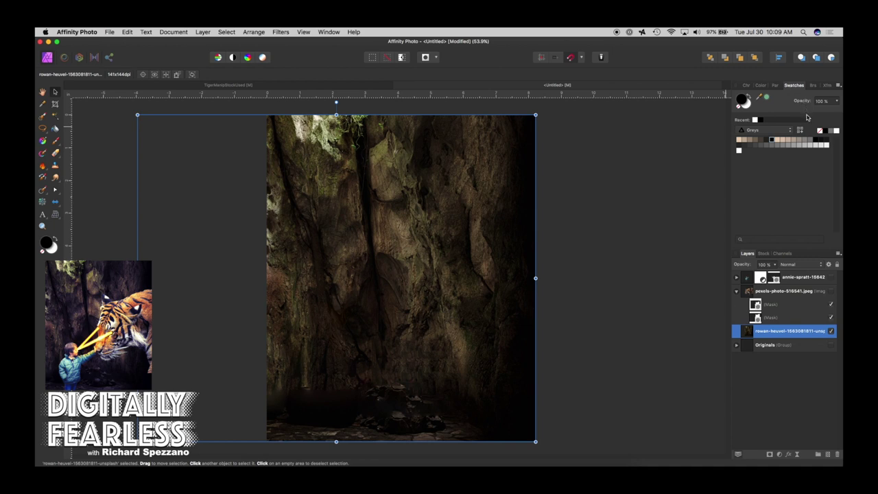
left_click(838, 86)
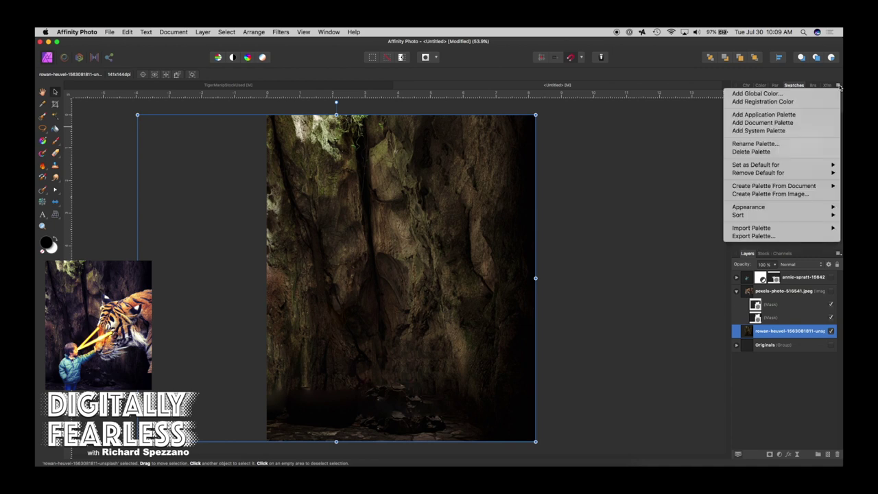
left_click(770, 194)
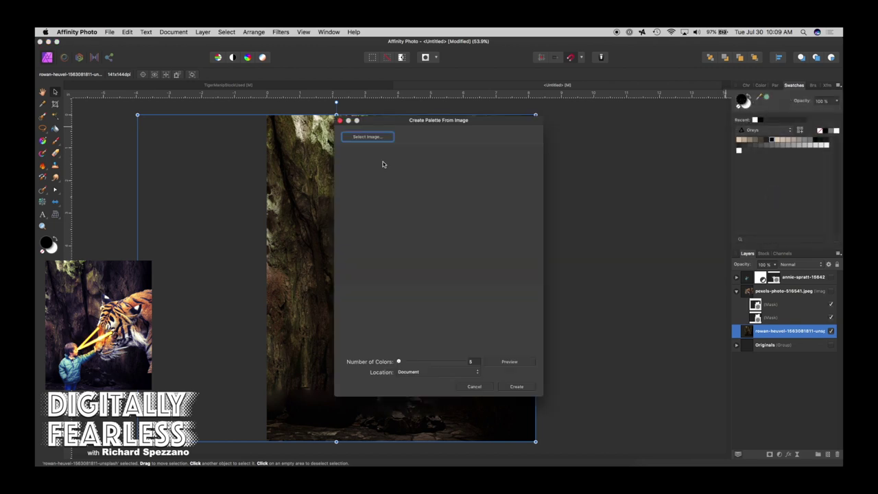
left_click(368, 137)
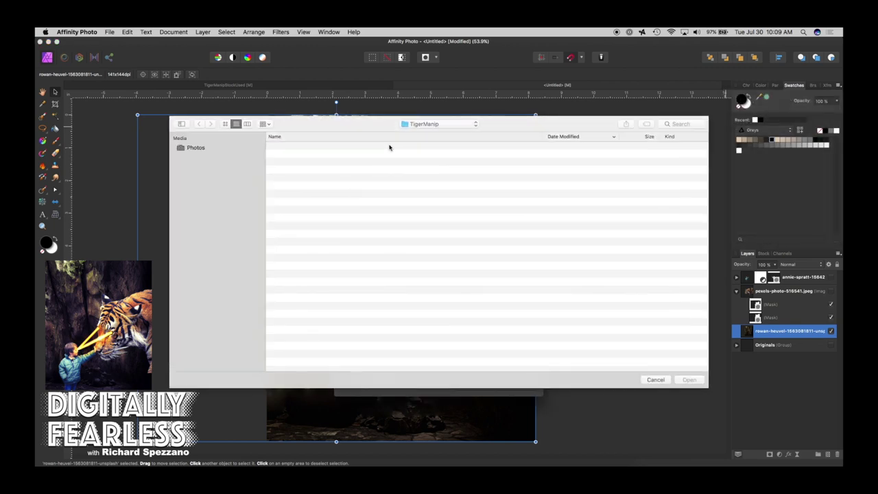
left_click(279, 147)
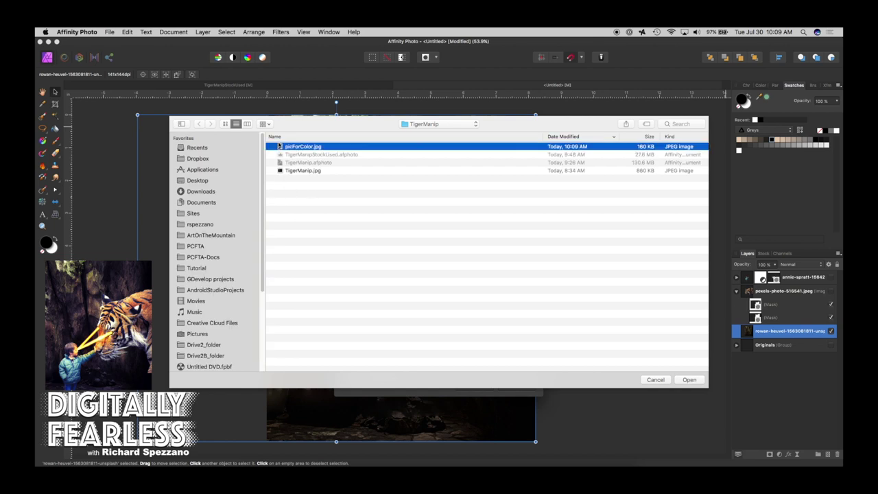
left_click(689, 380)
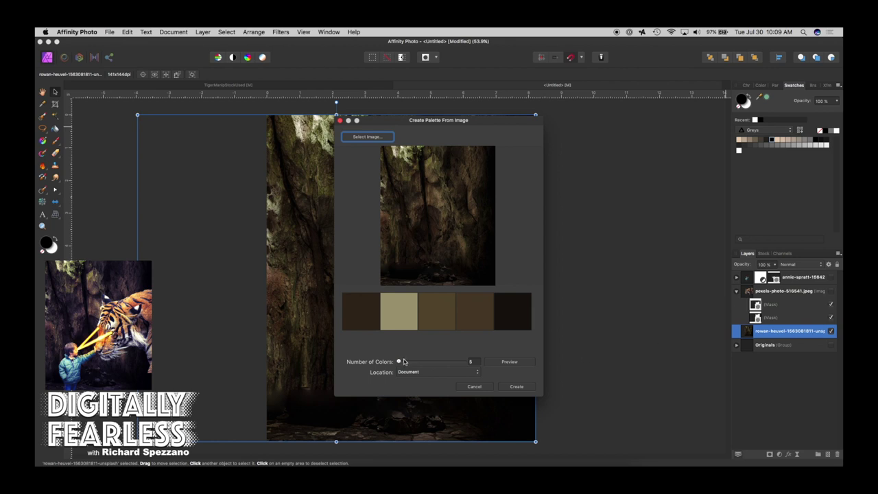
- Try out palette sizes of 3 and 194 colours, previewing the swatches for each with the location kept on Document
left_click_drag(399, 362, 415, 363)
left_click(425, 373)
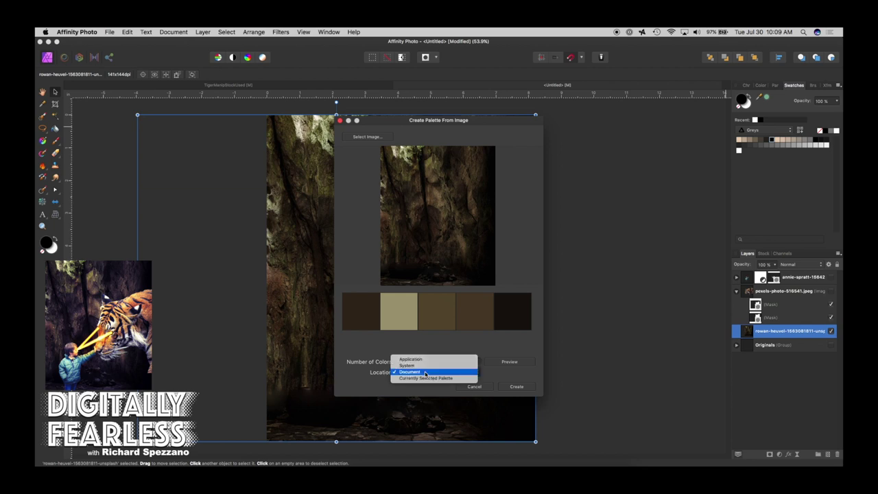
left_click(426, 372)
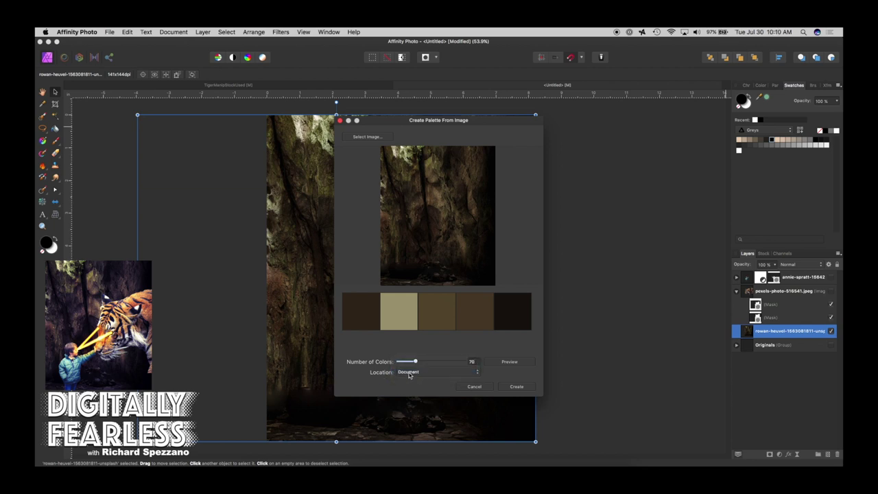
left_click_drag(416, 362, 402, 362)
left_click(501, 363)
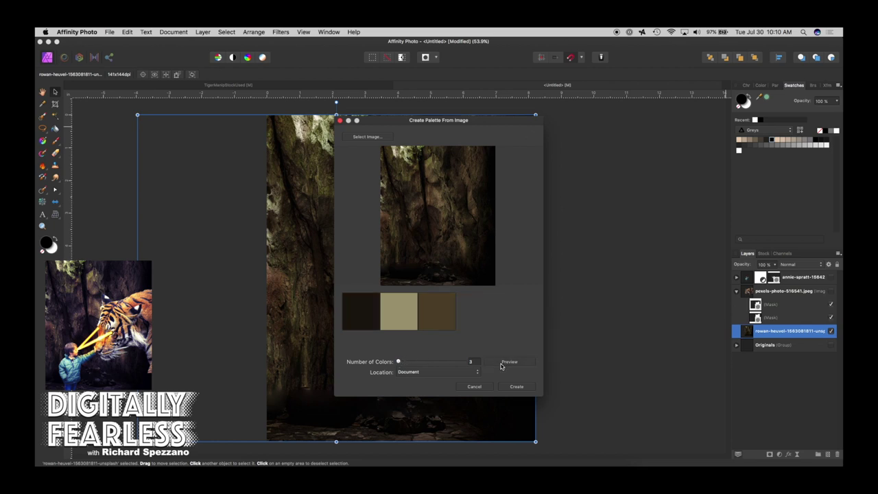
left_click_drag(398, 362, 449, 362)
left_click(502, 362)
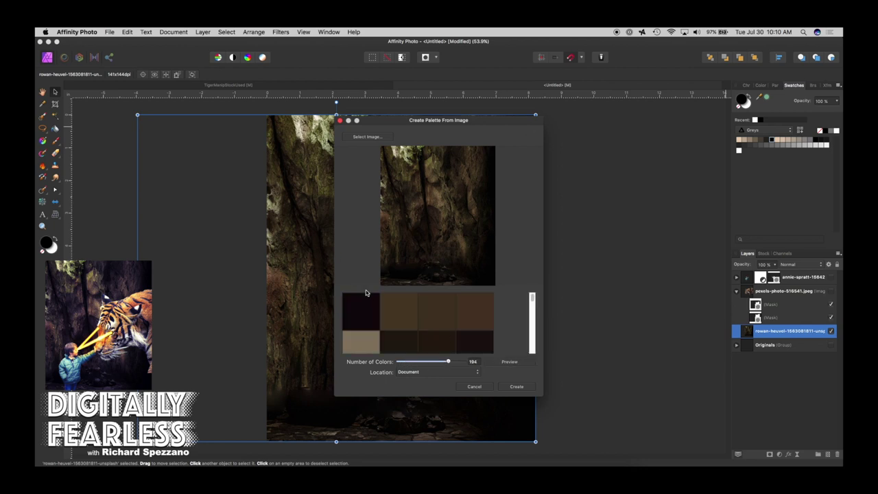
scroll(364, 295, "down", 3)
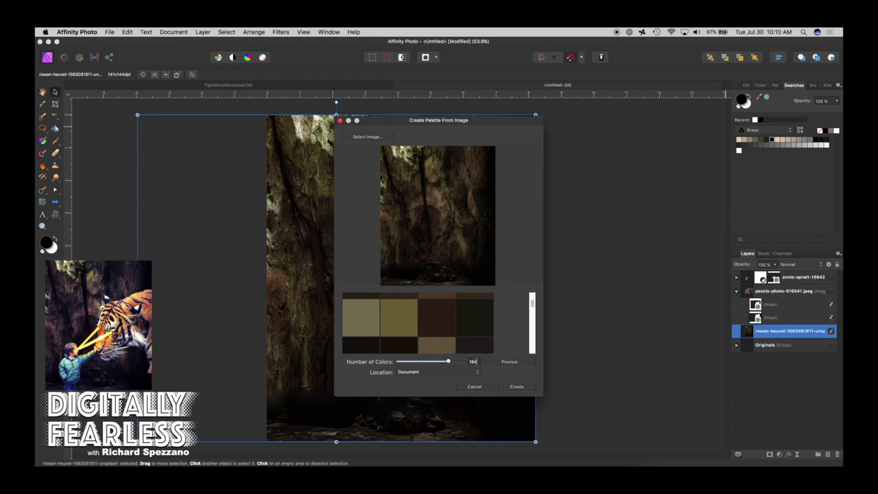
- Set the number of colours to 3, preview the result, and create the palette in the document
type("3")
left_click(509, 362)
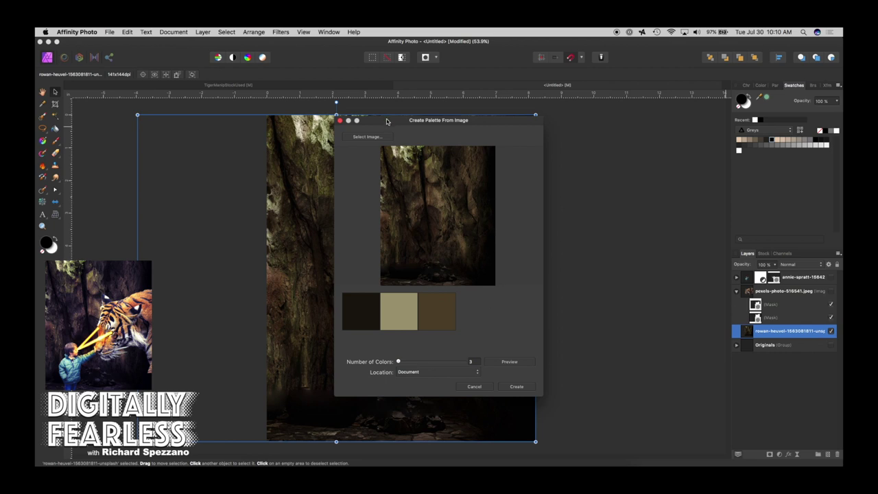
left_click_drag(386, 122, 403, 145)
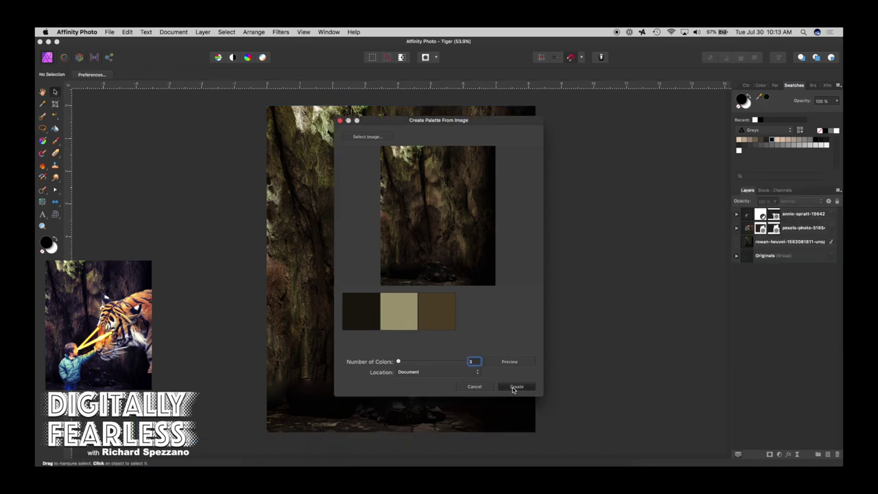
left_click(516, 387)
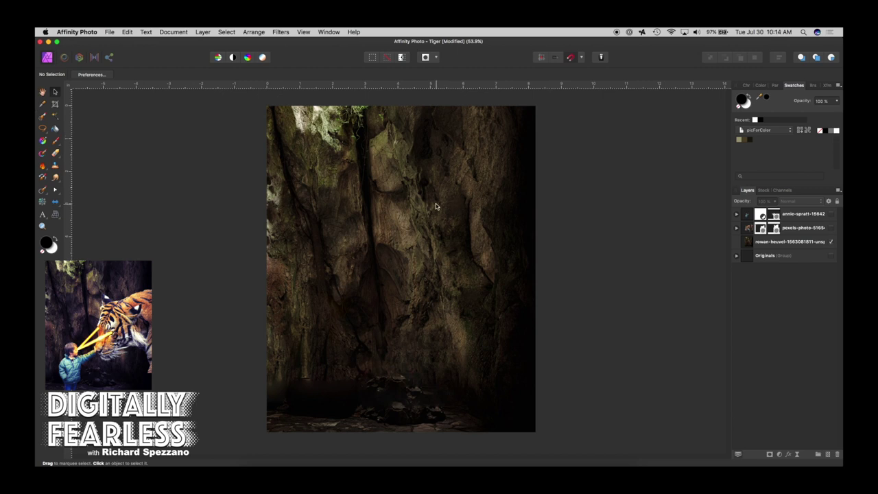
- Make the boy and tiger layers visible again and select the tiger layer
left_click(831, 215)
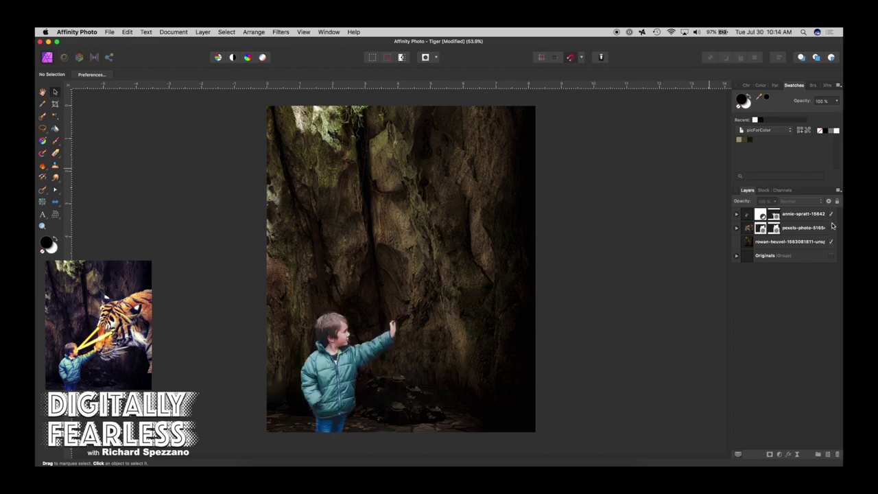
left_click(832, 228)
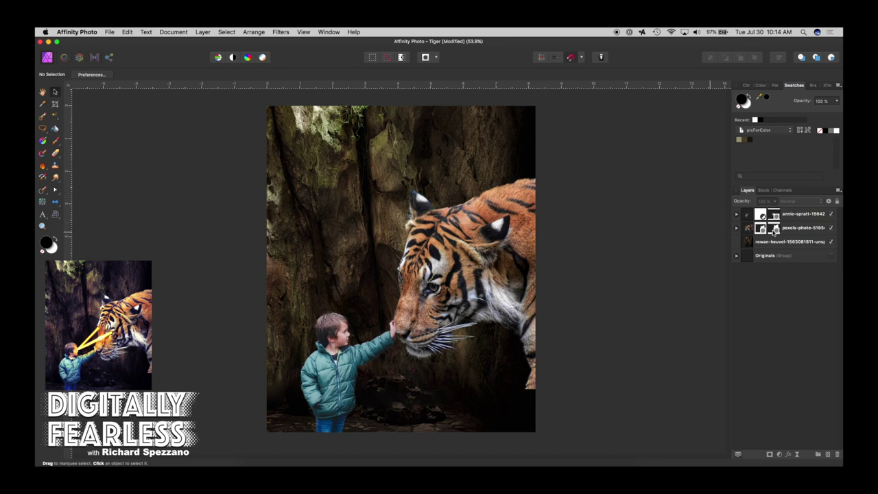
left_click(747, 216)
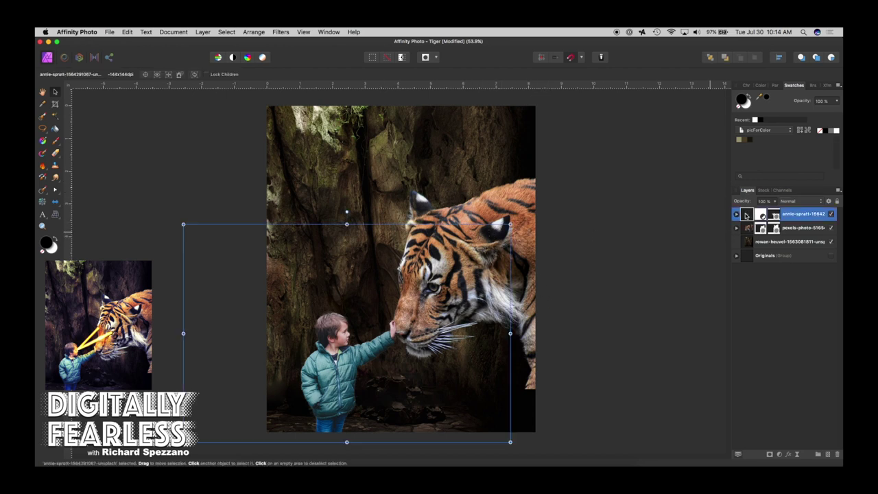
left_click(749, 228)
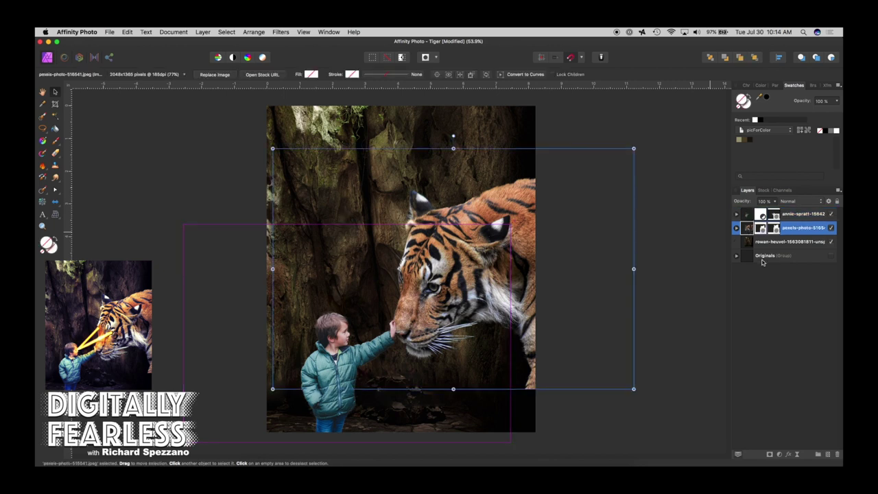
- Add a Gradient Map adjustment above the tiger layer and switch it off and on to compare
left_click(780, 455)
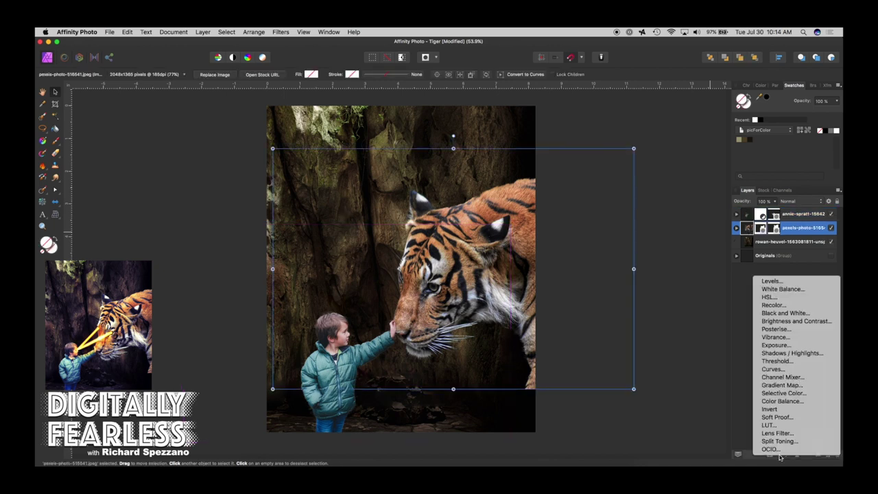
left_click(780, 386)
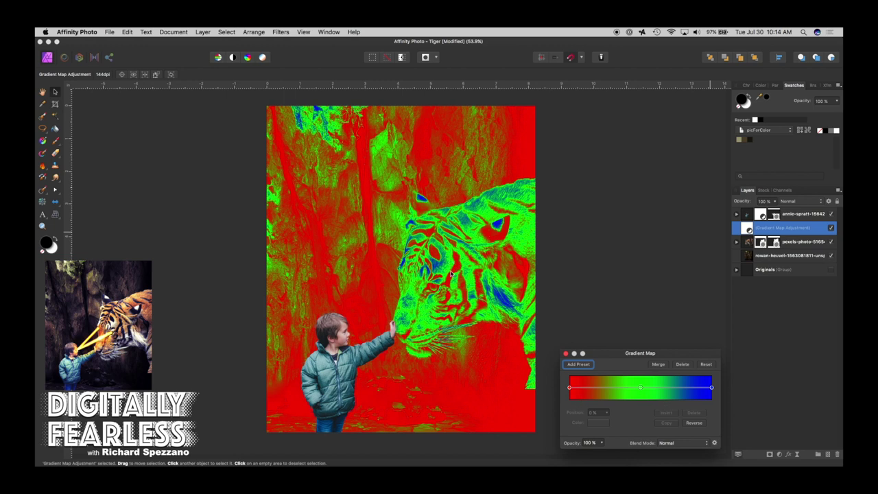
left_click(832, 228)
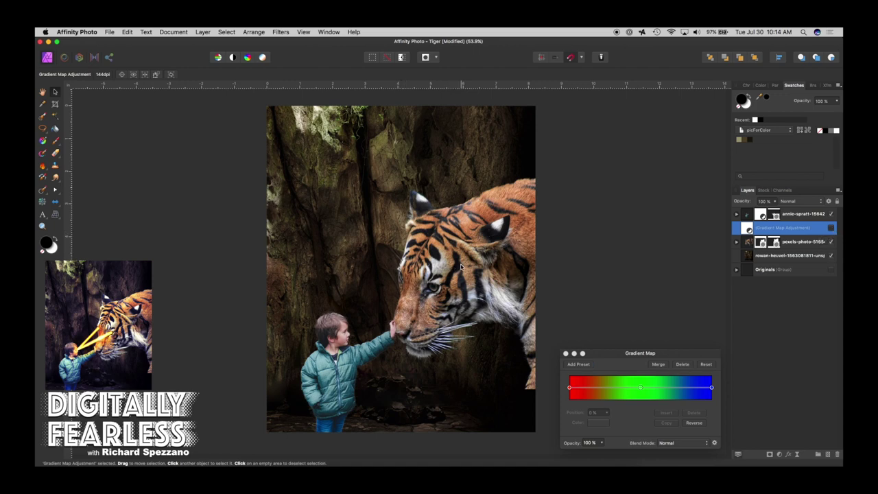
left_click(832, 230)
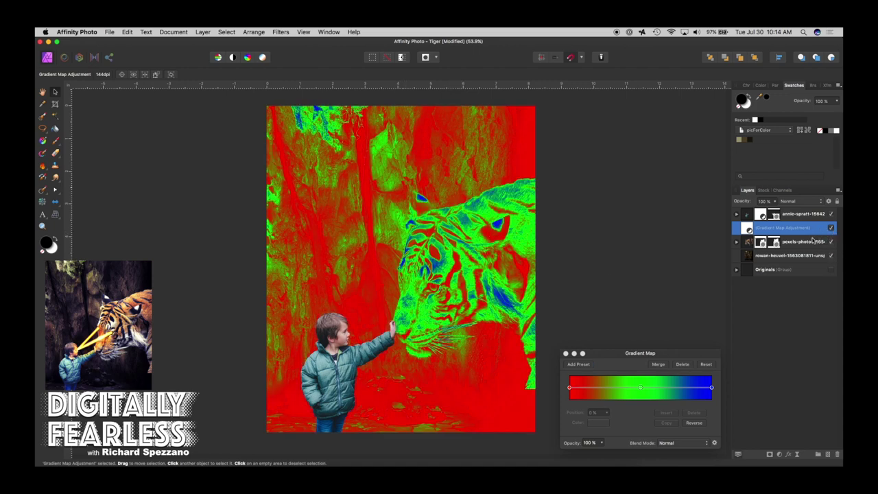
- Recolour the gradient map's red 0% stop with the darkest swatch sampled from the picForColor palette
left_click(570, 388)
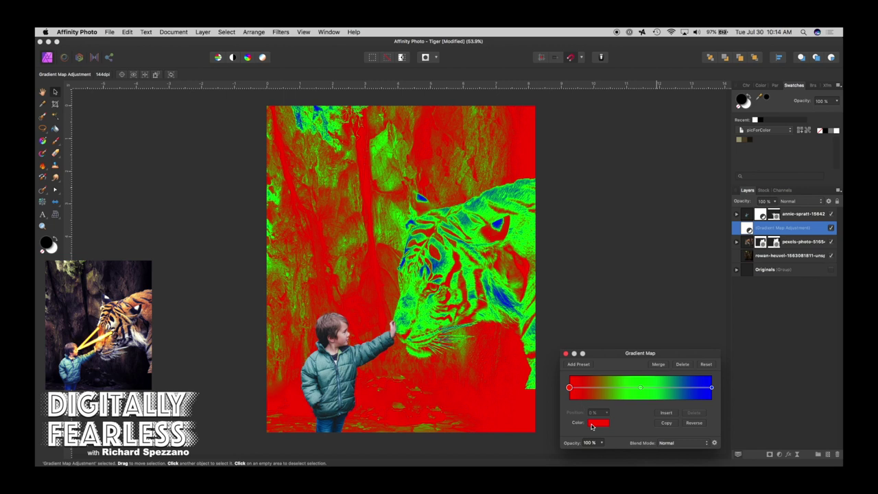
left_click(597, 424)
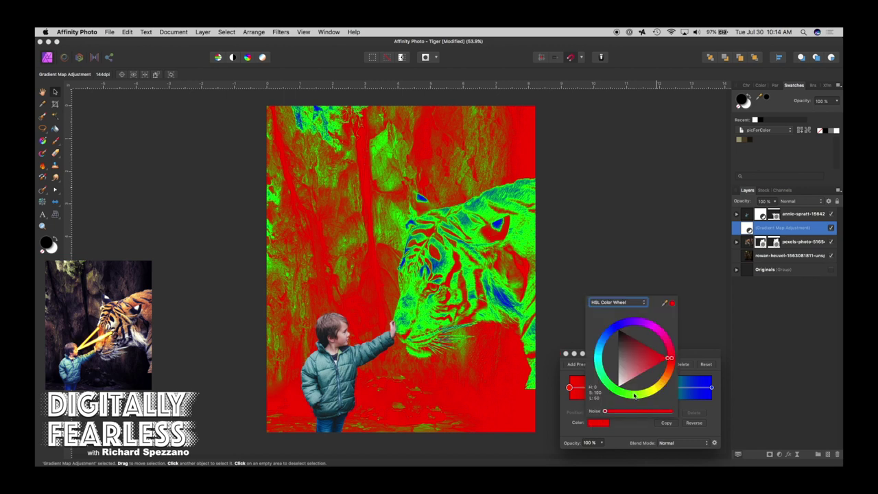
left_click_drag(673, 305, 750, 139)
left_click(571, 298)
- Reopen the gradient map and recolour its green 50% stop with the mid-brown swatch sampled from the picForColor palette
left_click(748, 229)
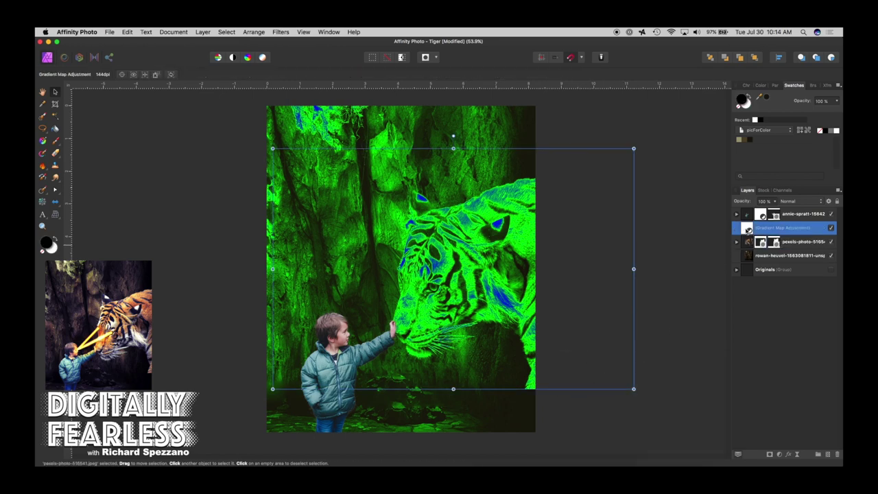
double_click(748, 230)
left_click(641, 389)
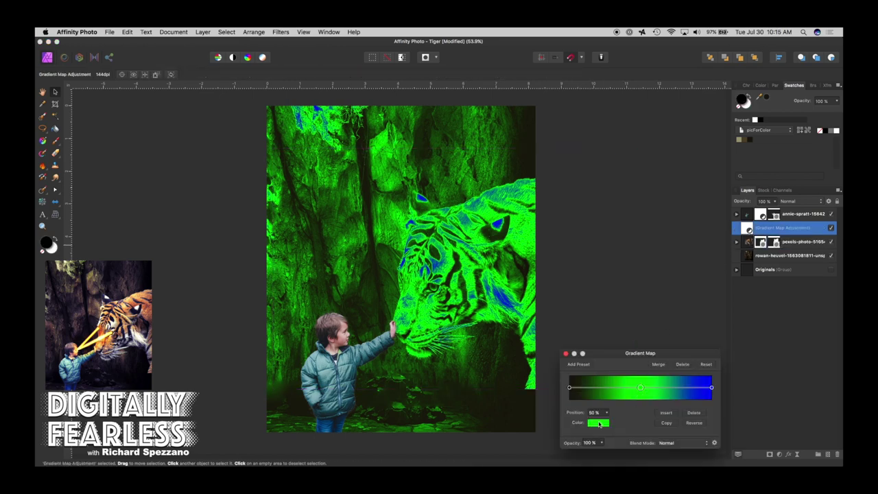
left_click(596, 424)
left_click_drag(673, 304, 745, 140)
left_click(670, 306)
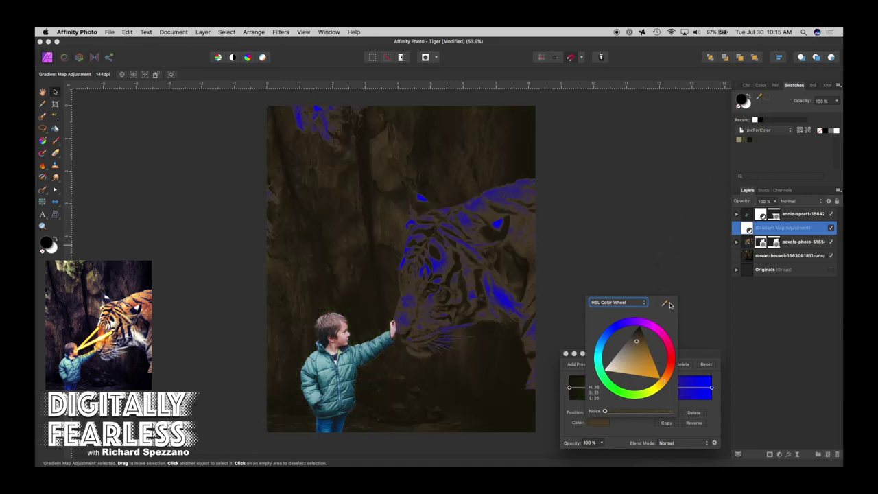
left_click(567, 406)
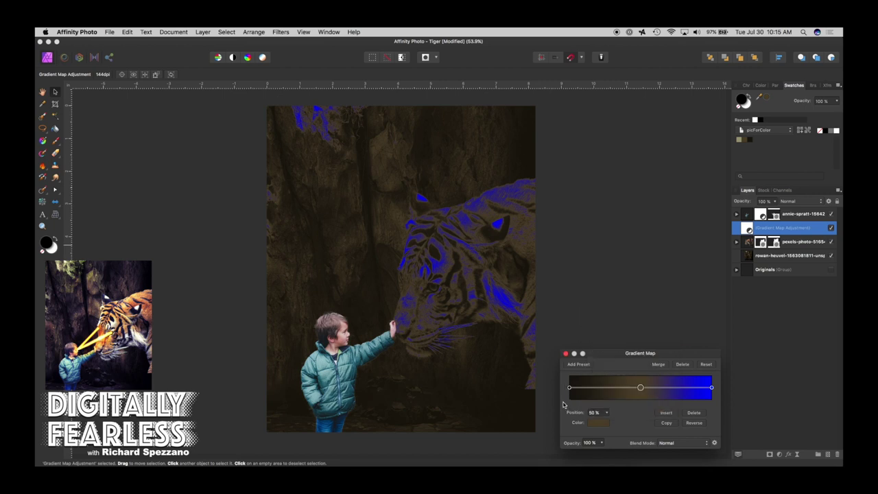
- Recolour the gradient map's blue 100% stop with the light olive picForColor swatch and close the adjustment settings
left_click(712, 388)
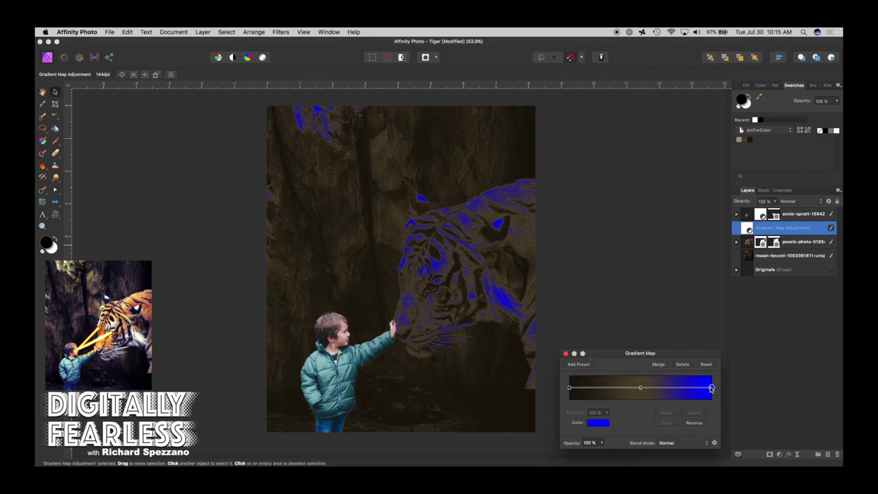
left_click(599, 424)
left_click_drag(664, 303, 739, 140)
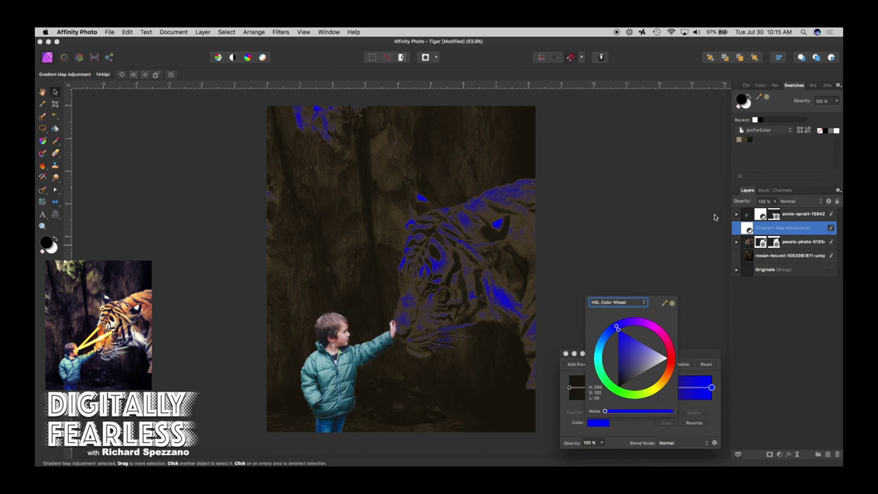
left_click(671, 305)
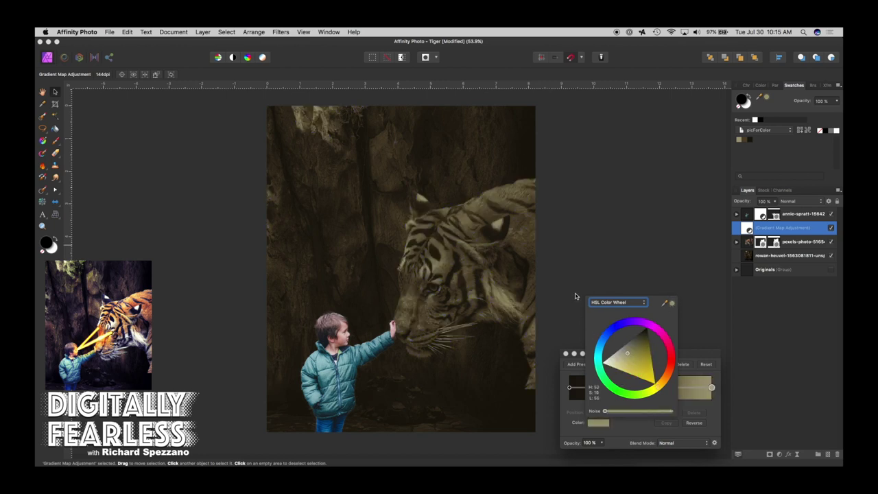
left_click(566, 353)
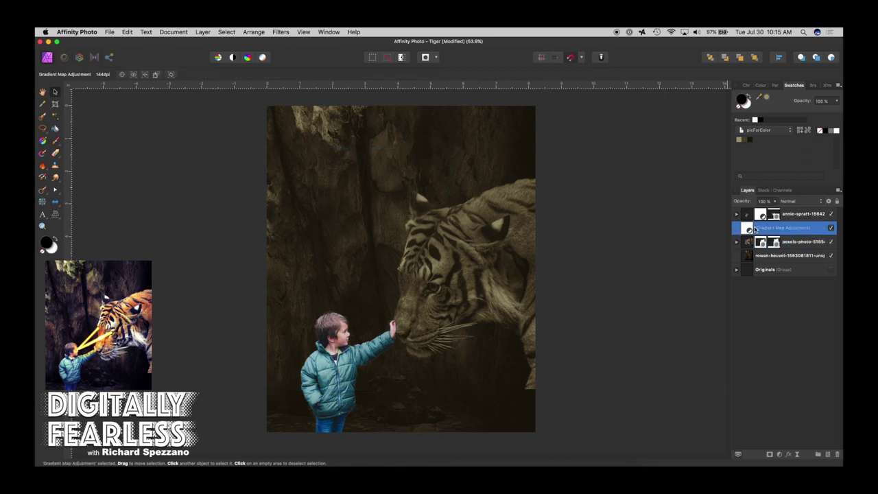
- Set the Gradient Map adjustment's blend mode to Average and nest it inside the tiger layer
left_click(803, 201)
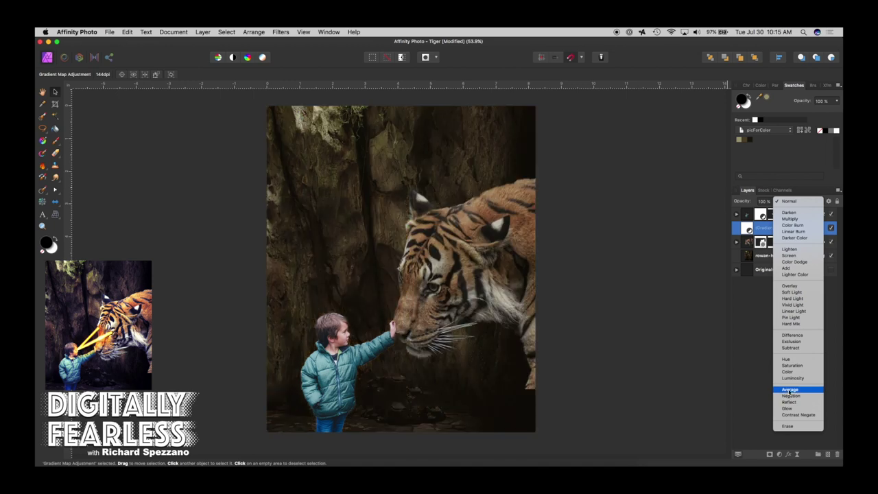
left_click(789, 390)
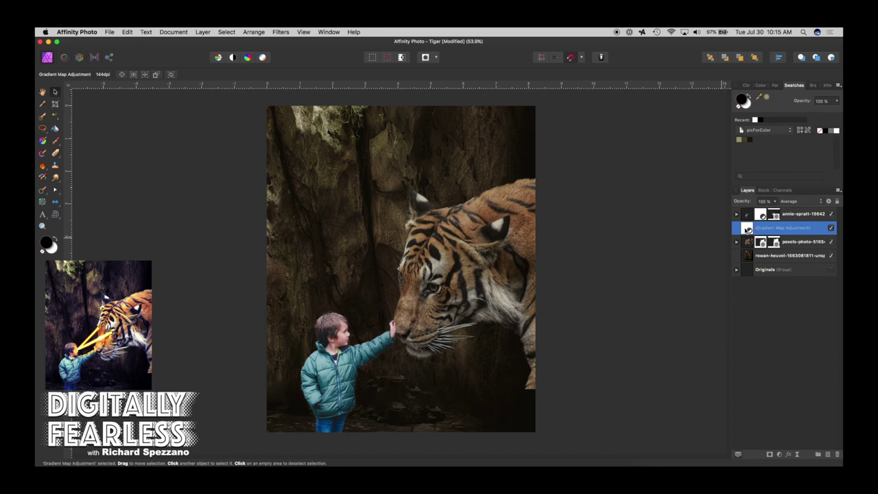
left_click_drag(747, 229, 759, 248)
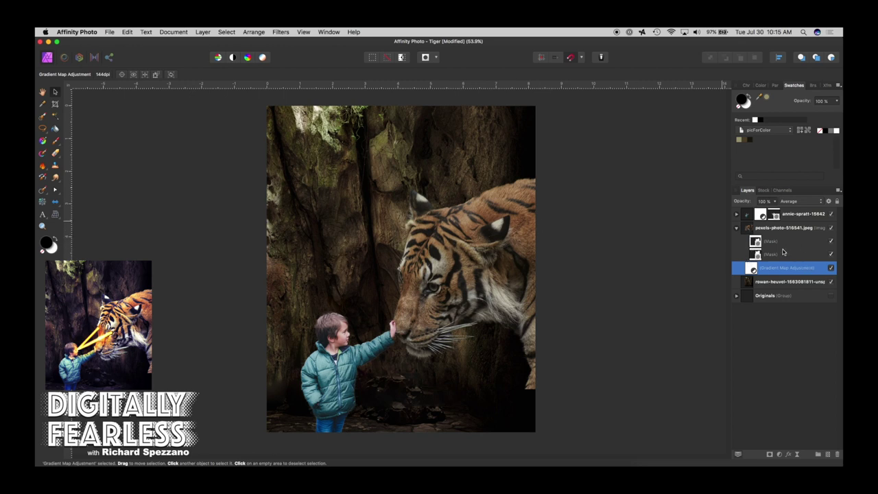
- Compare the tiger with and without its gradient map, and nest a duplicate of that adjustment inside the boy layer
left_click(831, 267)
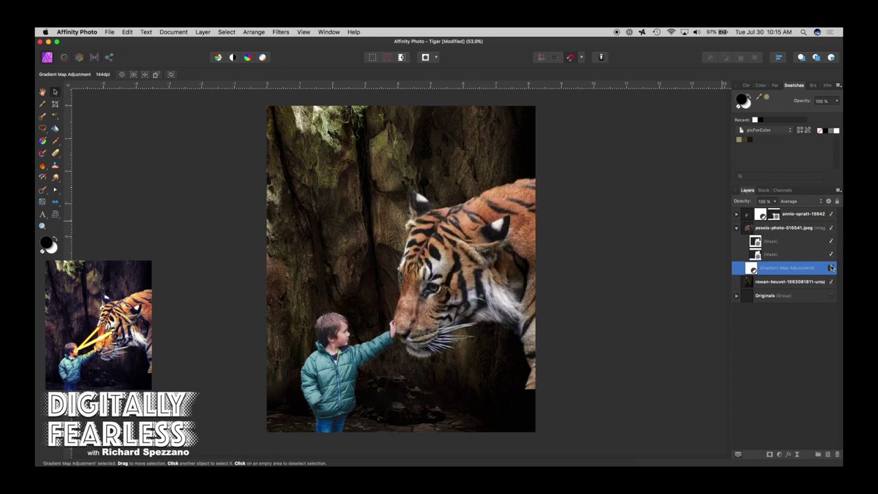
left_click(831, 267)
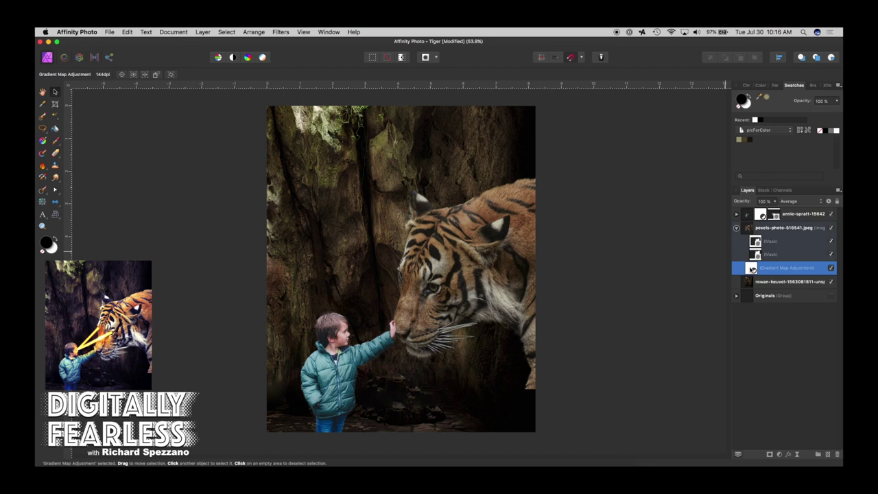
left_click(688, 275)
left_click(746, 269)
key("super+j")
left_click_drag(752, 269, 757, 219)
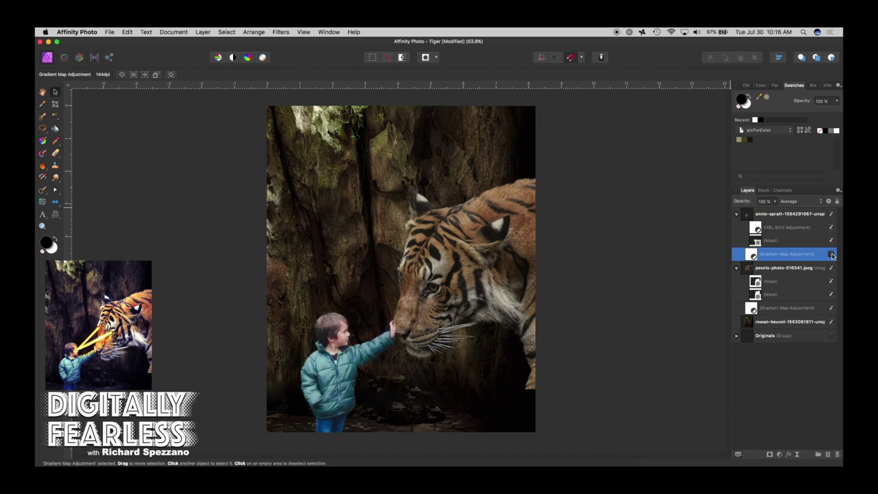
- Compare the boy with and without his gradient map and lower that adjustment's opacity to 50%
left_click(831, 255)
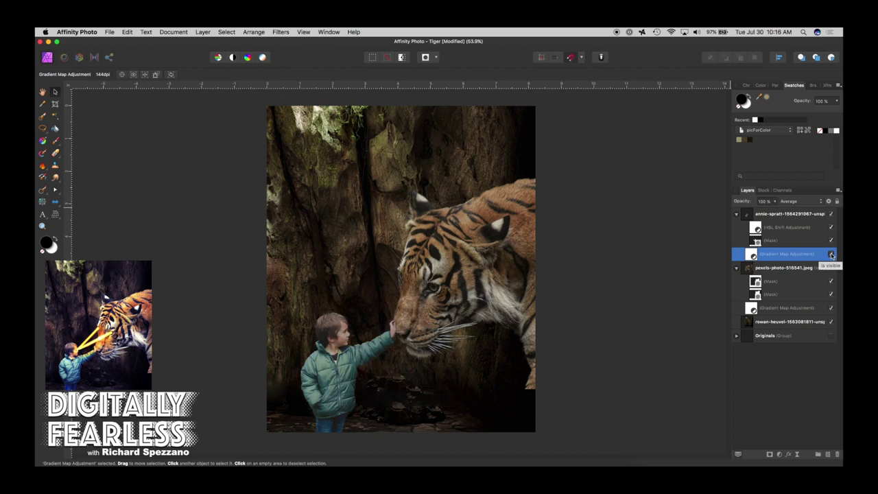
left_click(832, 255)
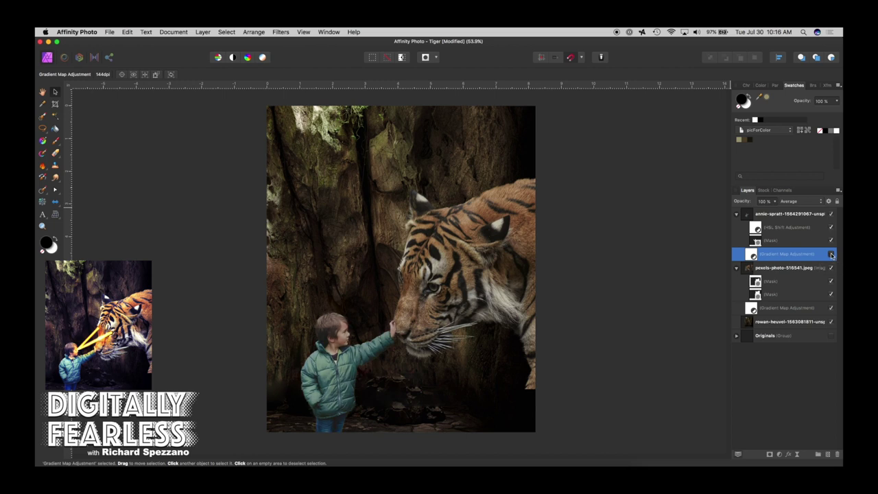
left_click(775, 201)
left_click_drag(774, 212, 738, 213)
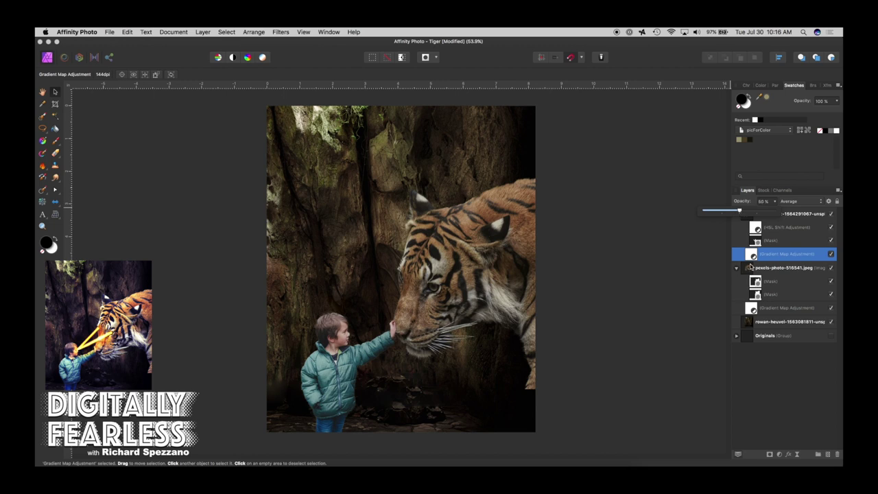
- Reduce the opacity of the tiger's gradient map to about 36% and fine-tune the opacity of the boy's gradient map
left_click(762, 308)
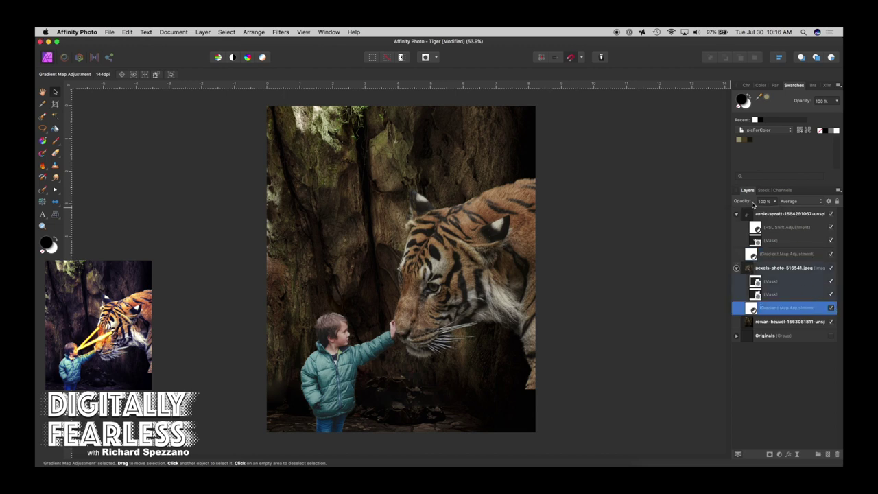
left_click_drag(750, 203, 719, 200)
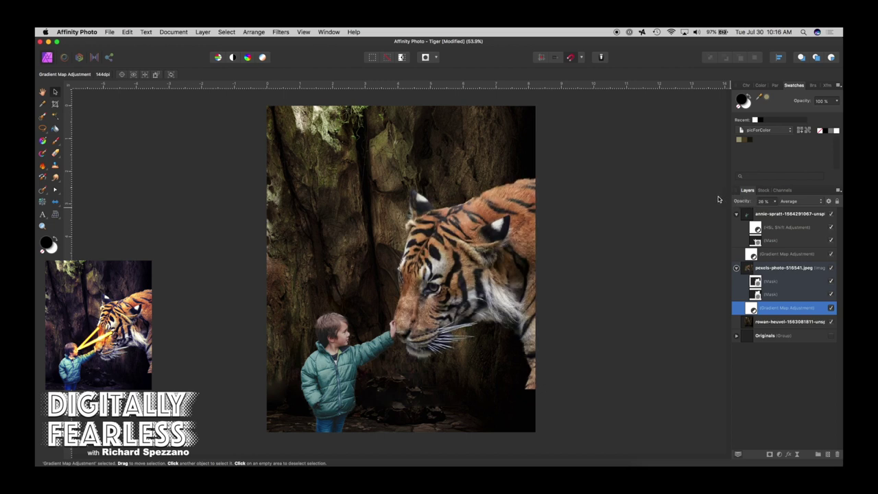
left_click(751, 217)
left_click(753, 254)
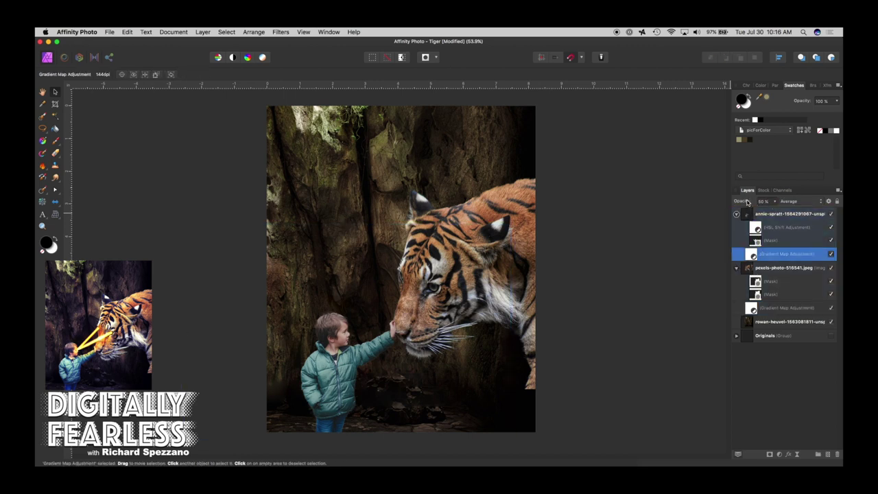
mouse_move(747, 201)
left_mouse_down()
mouse_move(703, 200)
mouse_move(748, 198)
left_mouse_up()
left_click(668, 212)
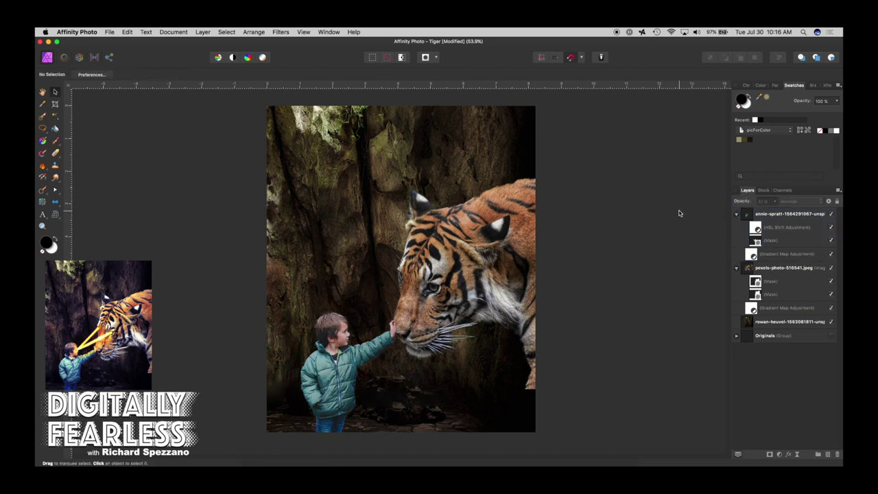
- Collapse the two subject layers and rename them Boy and Tiger
left_click(737, 214)
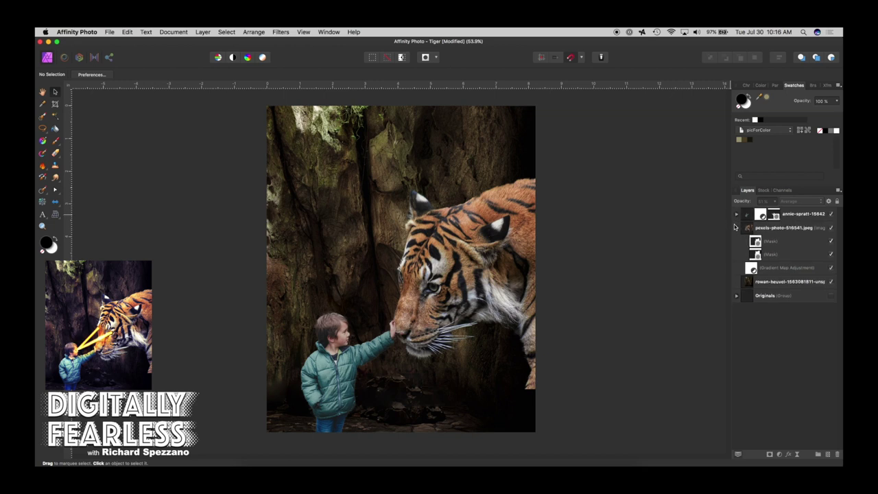
left_click(737, 227)
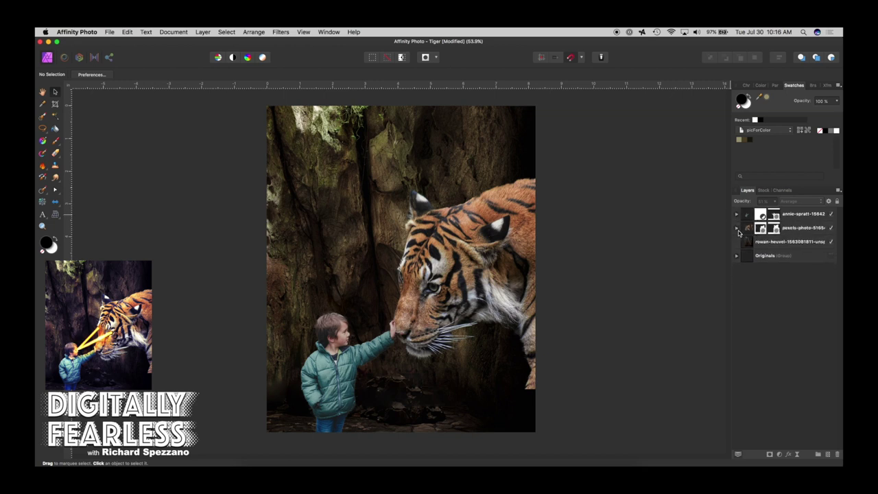
double_click(789, 214)
type("Boy")
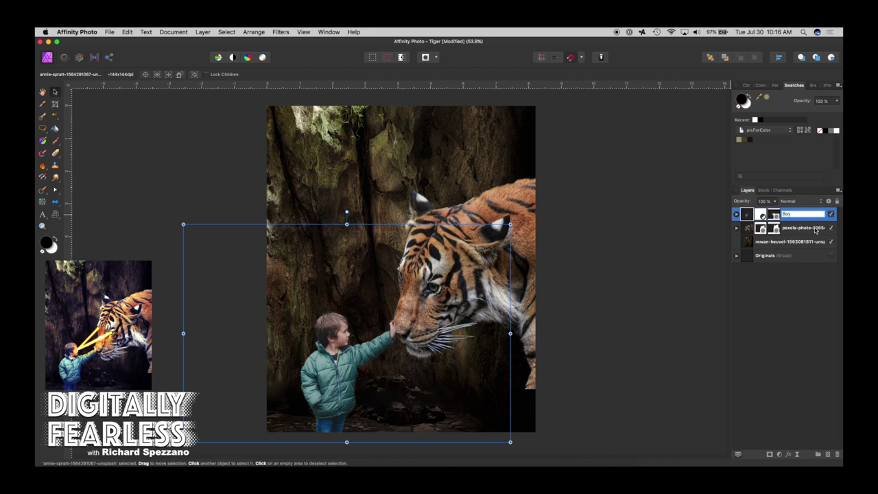
double_click(802, 228)
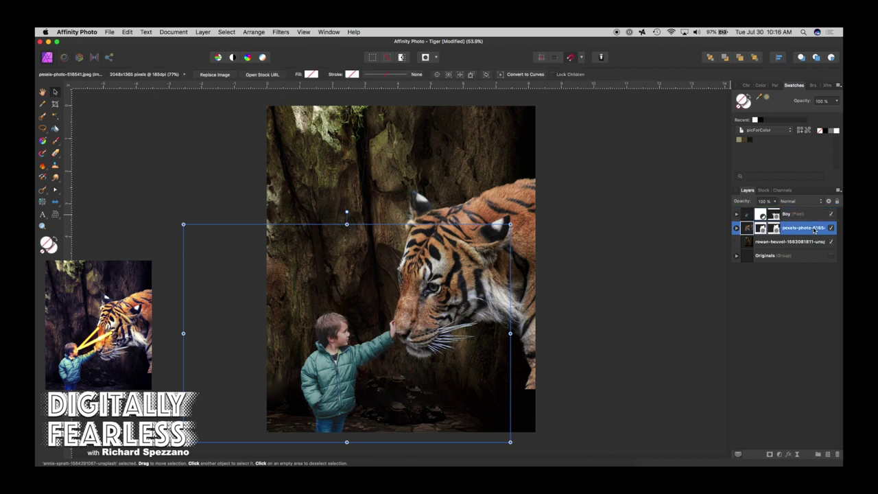
type("Tiger")
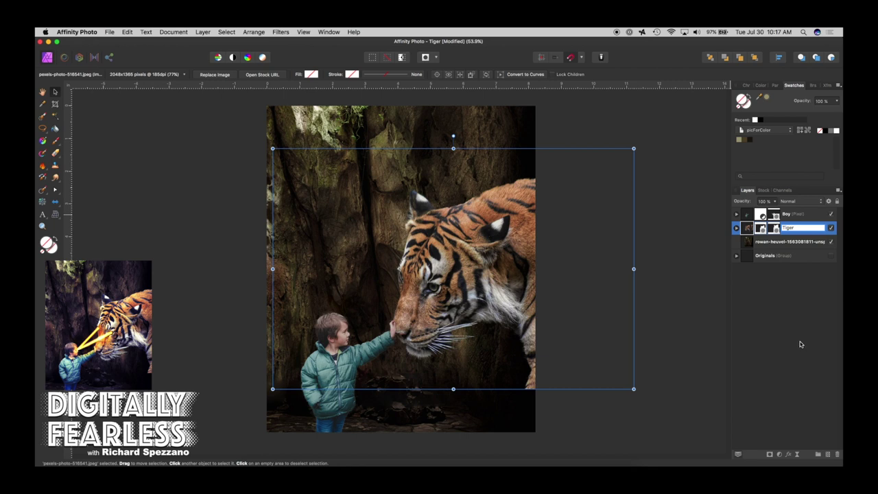
left_click(795, 340)
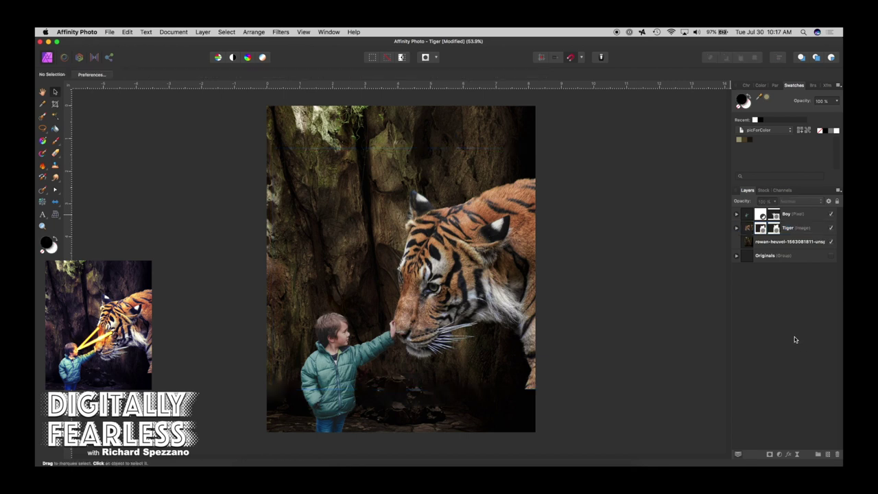
- Add a new pixel layer above the Boy layer and set up the Paint Brush with the soft 128 px Basic brush
left_click(748, 217)
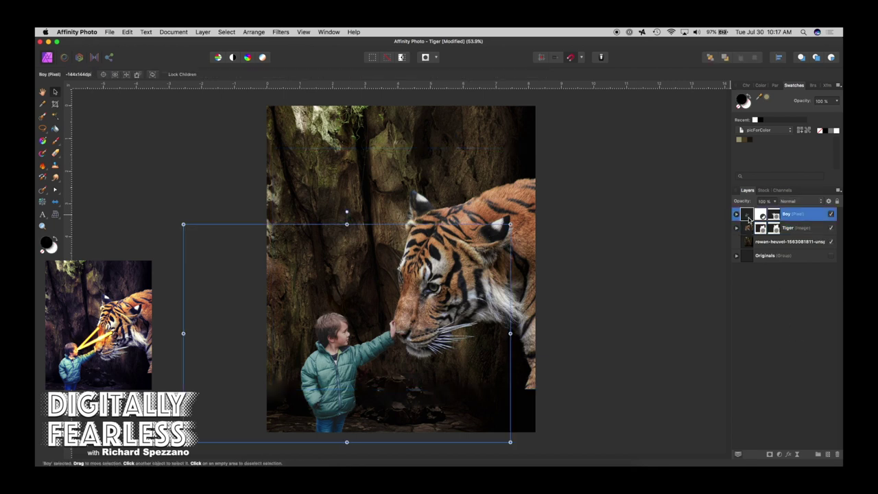
left_click(828, 455)
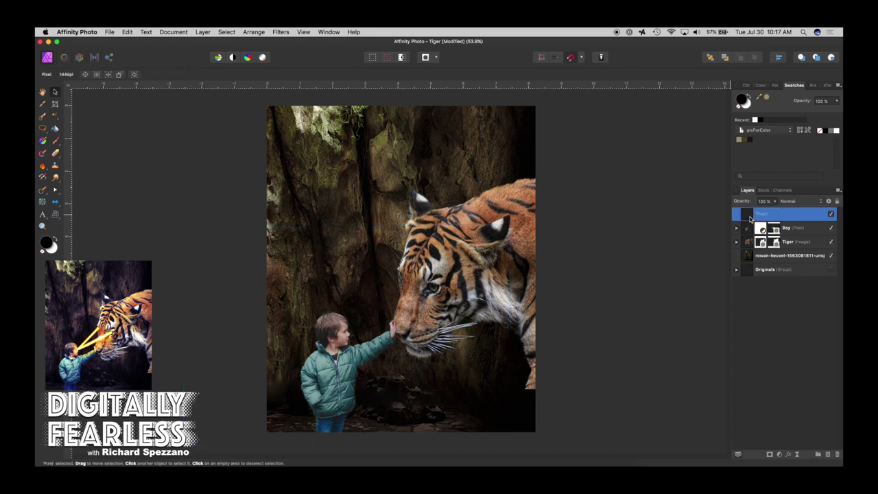
left_click(814, 86)
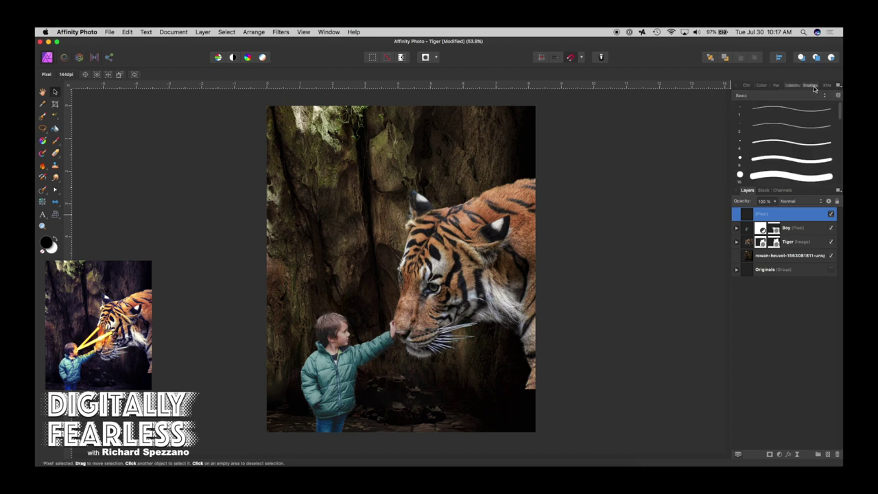
scroll(785, 172, "down", 2)
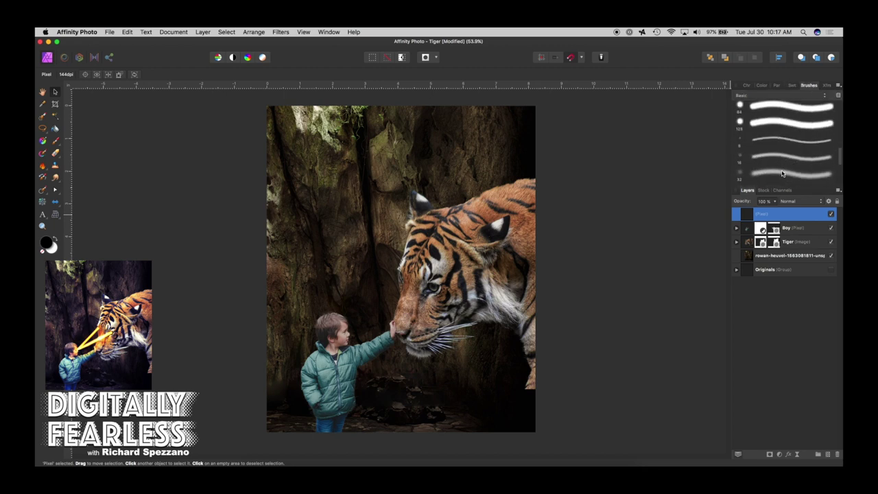
scroll(759, 157, "up", 3)
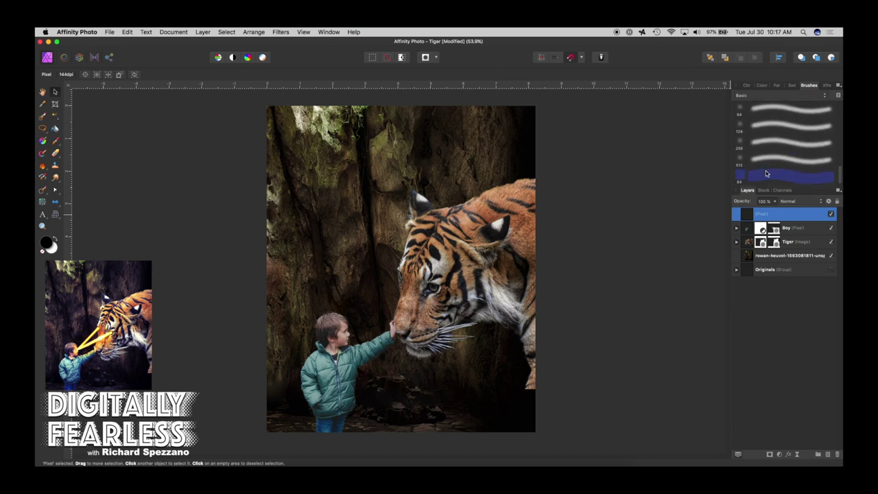
scroll(767, 165, "down", 3)
scroll(771, 145, "down", 3)
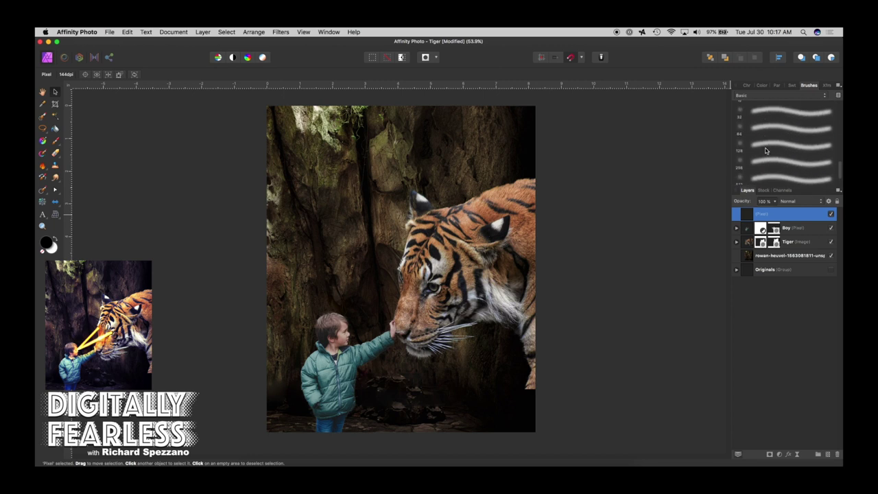
left_click(756, 145)
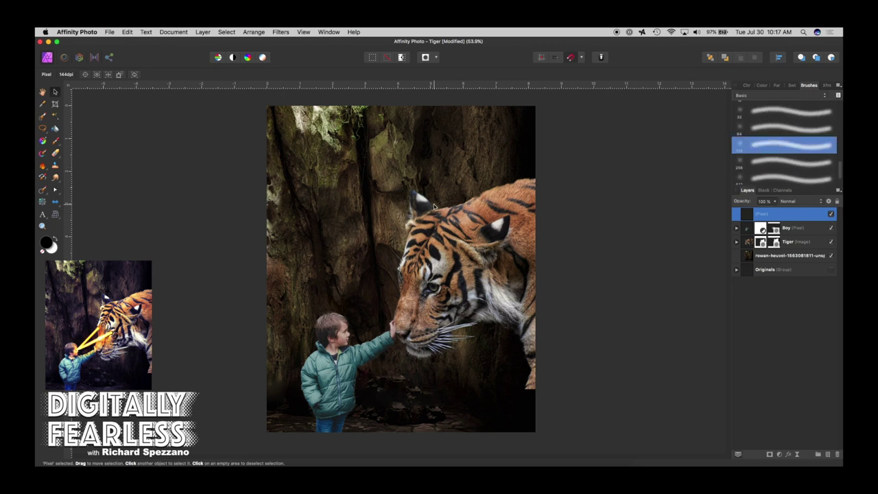
left_click(56, 141)
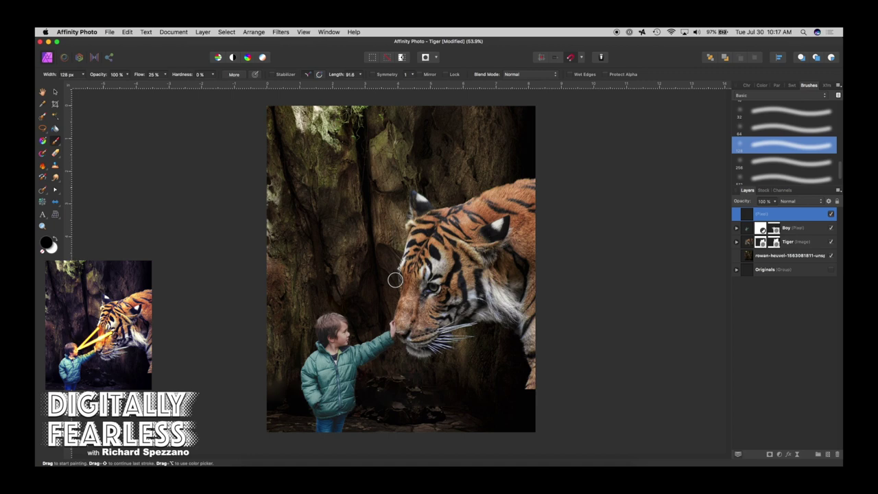
- Paint a straight white beam from the tiger's brow to the boy's eye using a 41 px soft brush
scroll(395, 280, "up", 2)
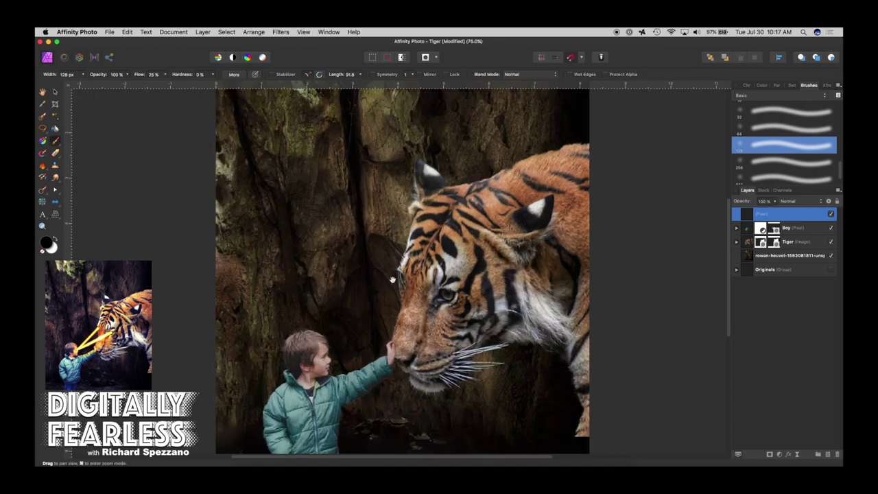
left_click_drag(369, 272, 384, 225)
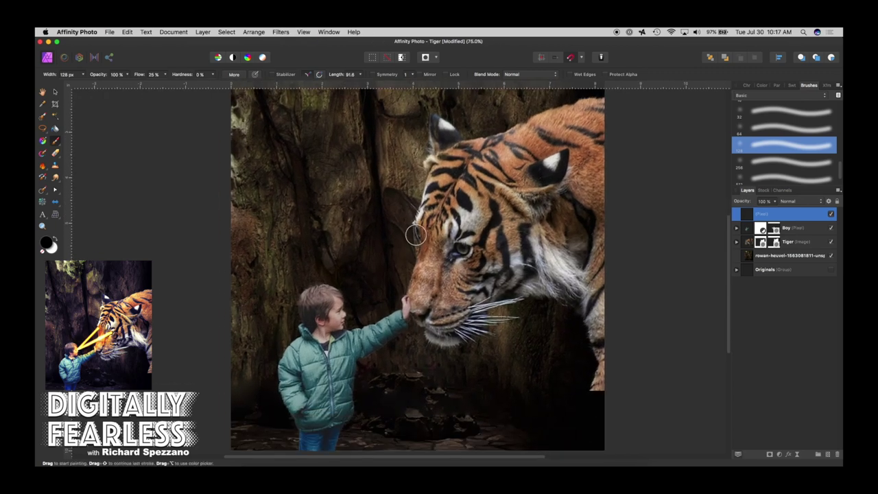
key("bracketleft")
key("bracketleft")
key("bracketleft")
key("bracketleft")
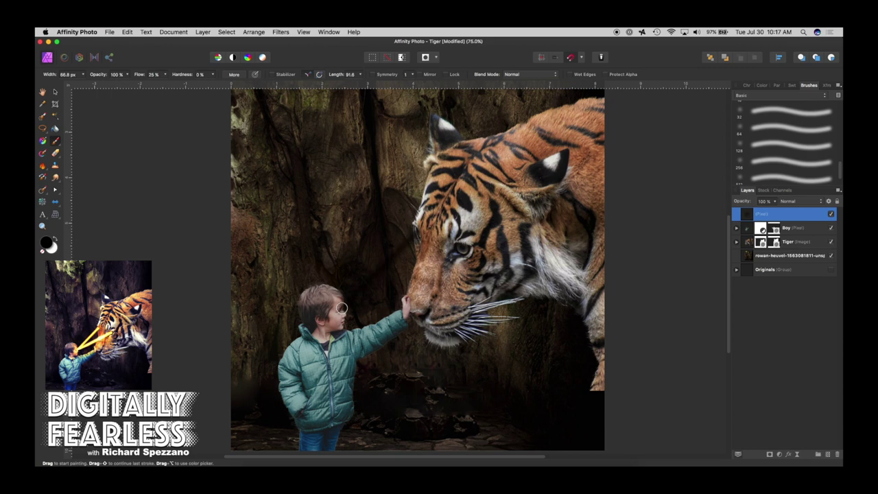
left_click(55, 238)
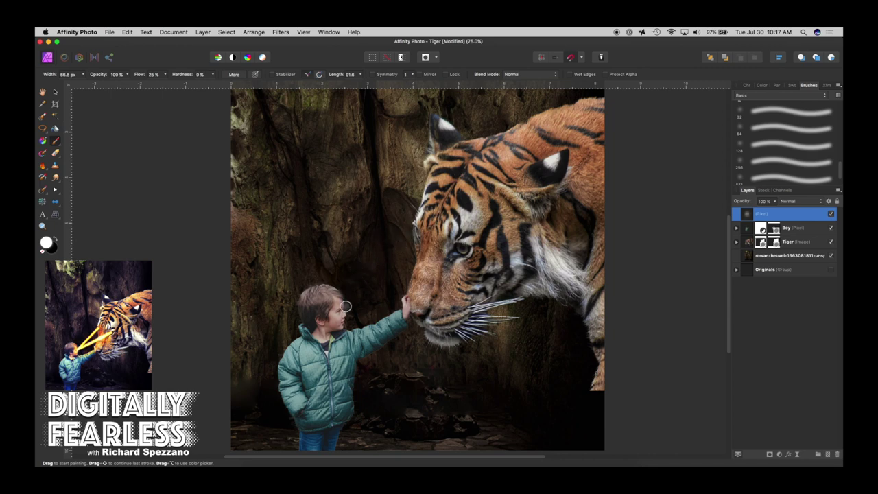
key("bracketleft")
key("bracketleft")
key("bracketleft")
key("bracketleft")
left_click(345, 307, "shift")
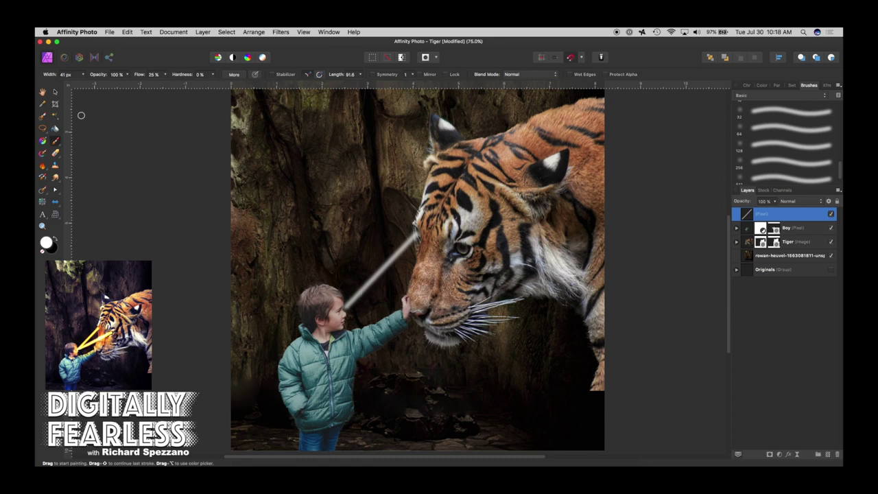
- Stretch the white beam slightly down and outward so that its lower end reaches the boy's eye, then deselect it
left_click(56, 92)
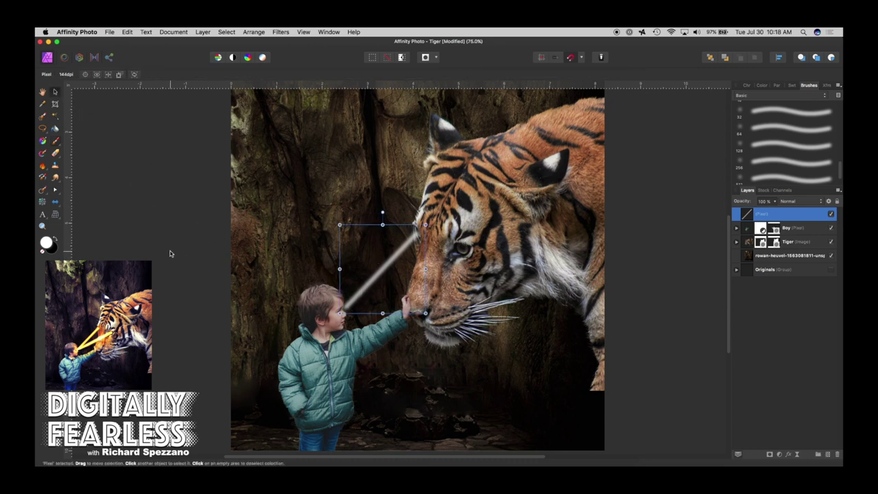
left_click(333, 281)
left_click(373, 289)
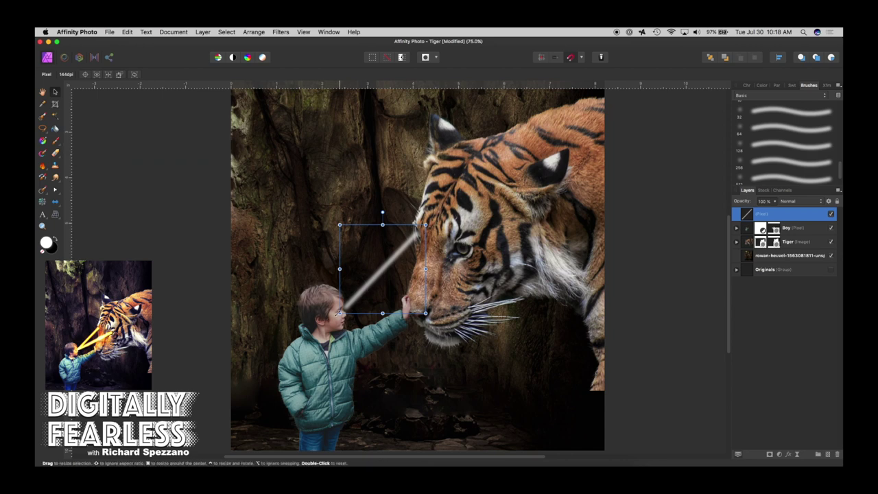
left_click_drag(339, 313, 336, 317)
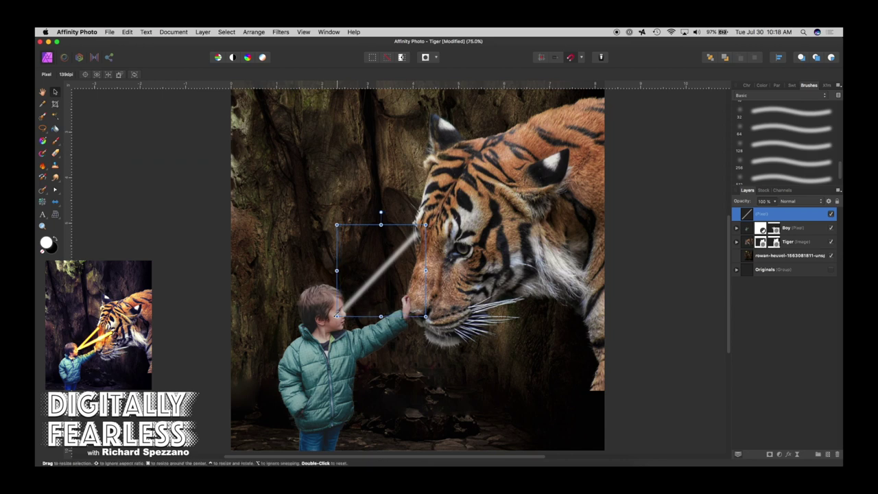
left_click(187, 242)
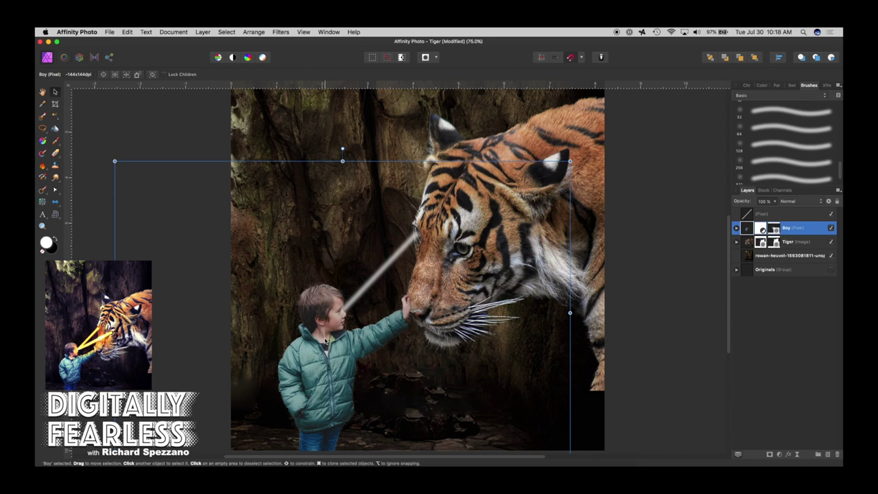
- Erase the beam's overlap on the boy's face with the 41 px Erase Brush inside a selection loaded from the Boy layer, then deselect
left_click(43, 226)
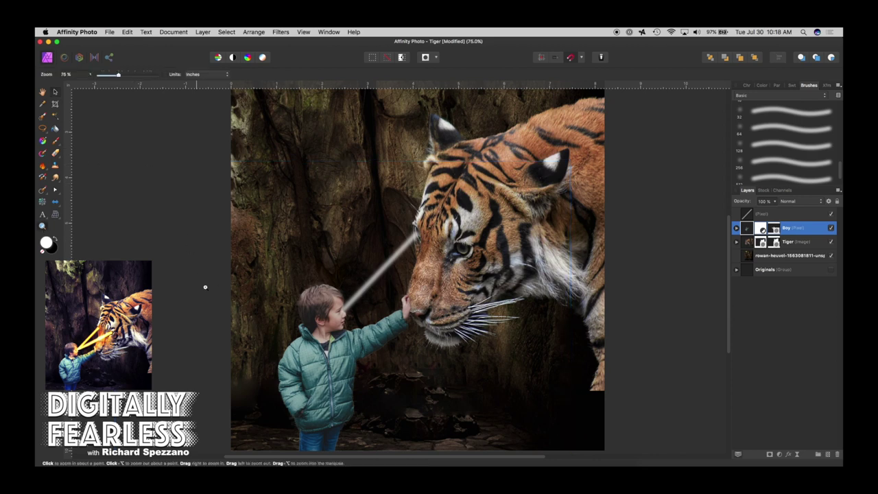
left_click(342, 308)
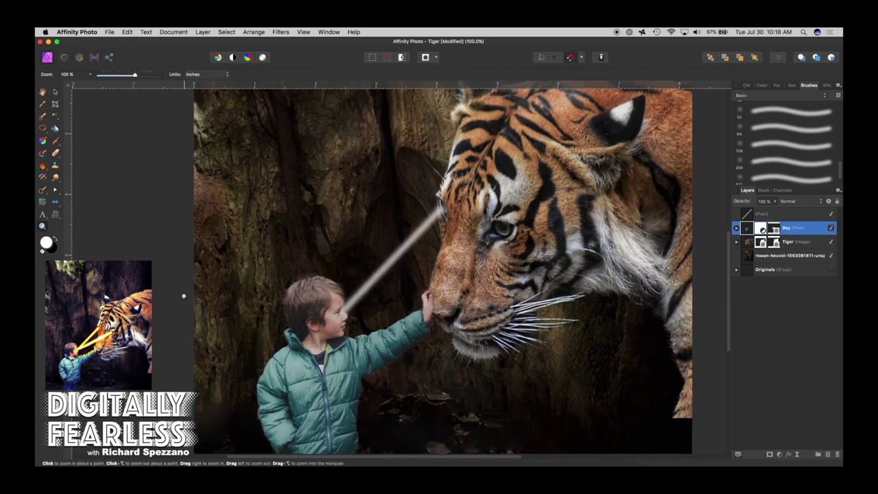
left_click(56, 92)
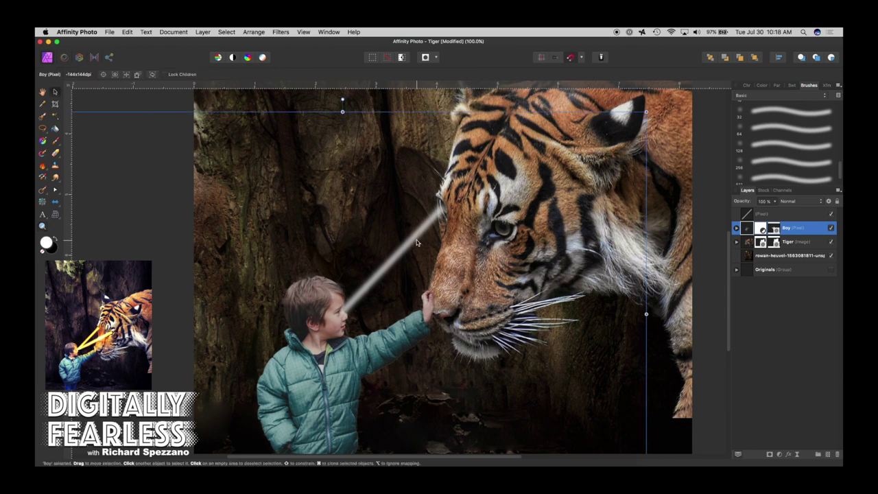
left_click(748, 230, "super")
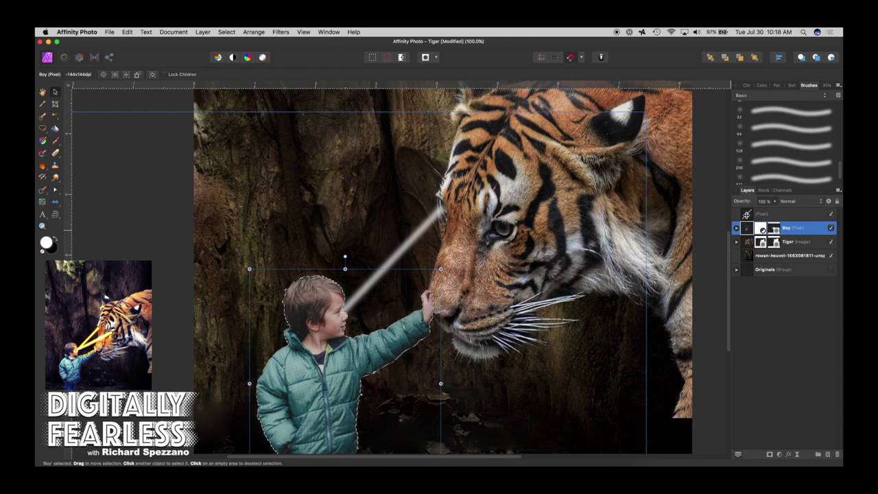
left_click(748, 217)
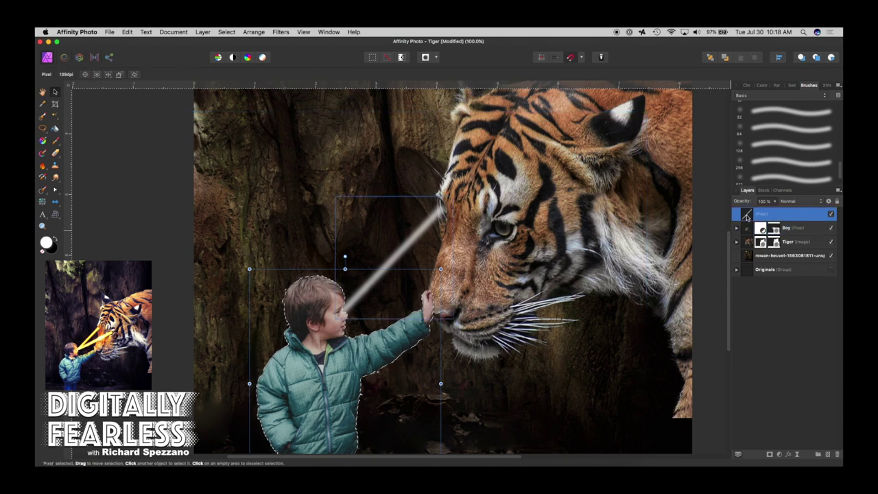
left_click(55, 152)
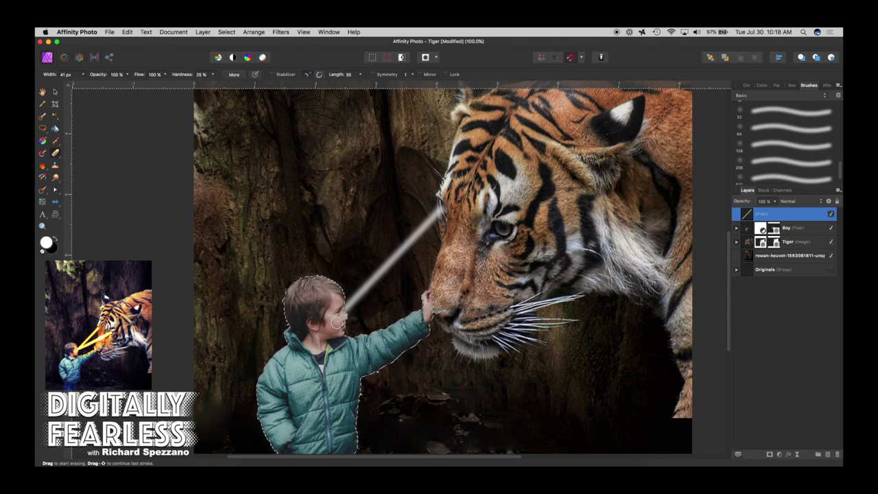
key("super+d")
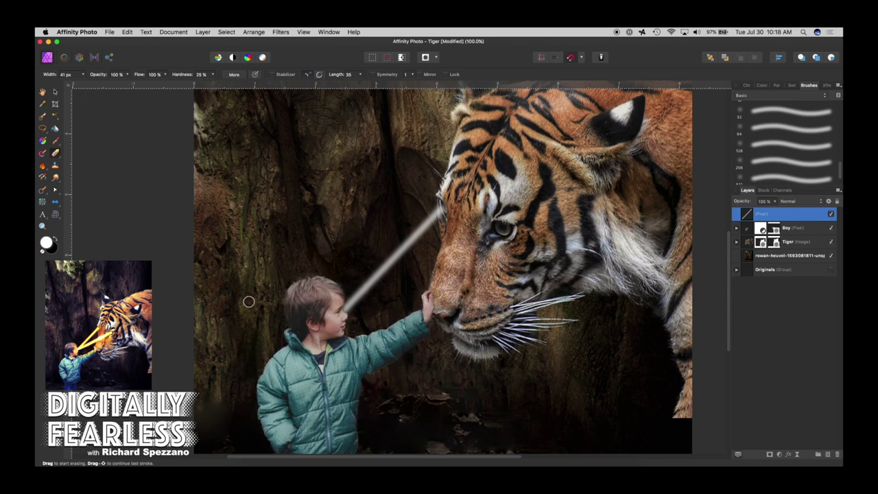
left_click(56, 92)
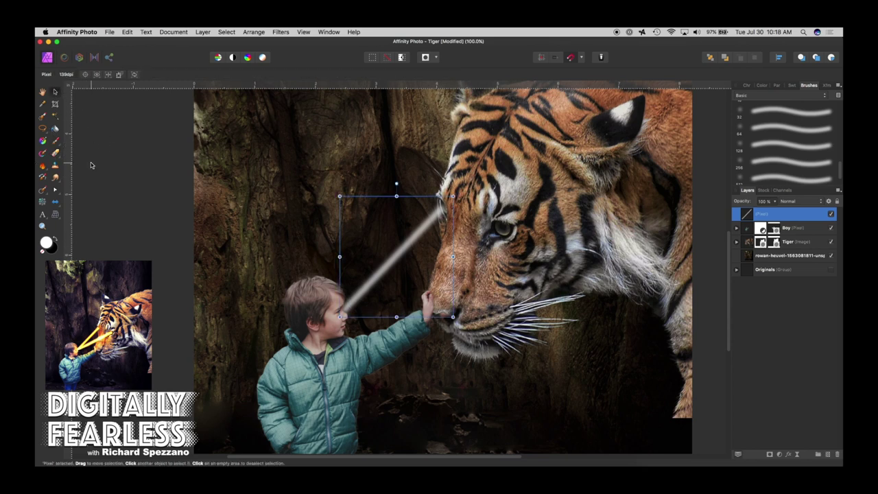
- Paint a second straight white beam from the tiger's visible eye to the boy's eye with a larger soft brush, undoing and repainting the first stroke
left_click(56, 142)
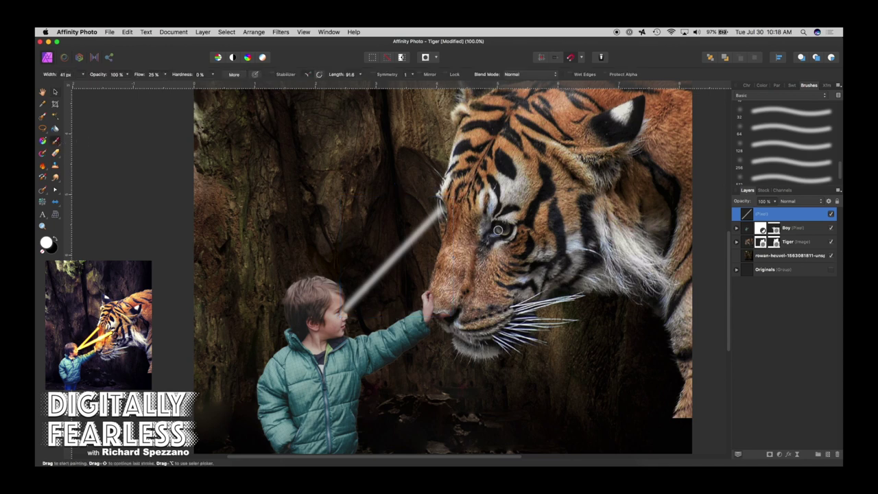
key("]")
key("]")
key("[")
left_click(337, 312, "shift")
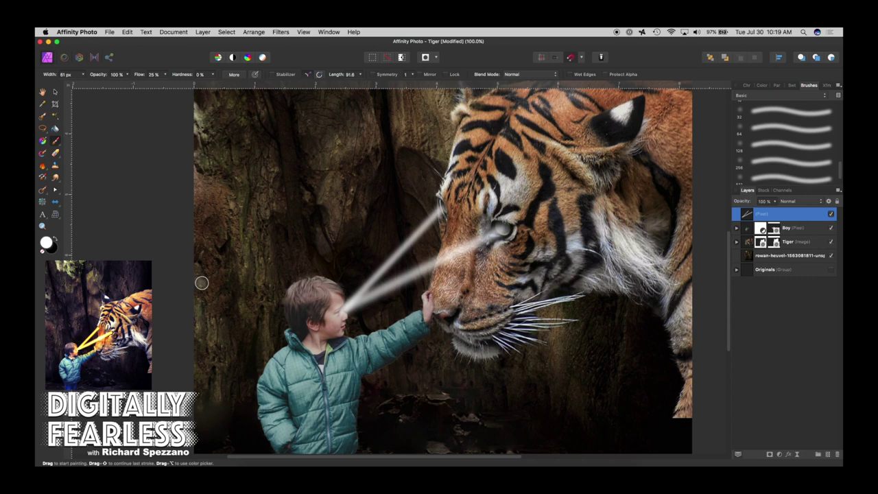
left_click(55, 92)
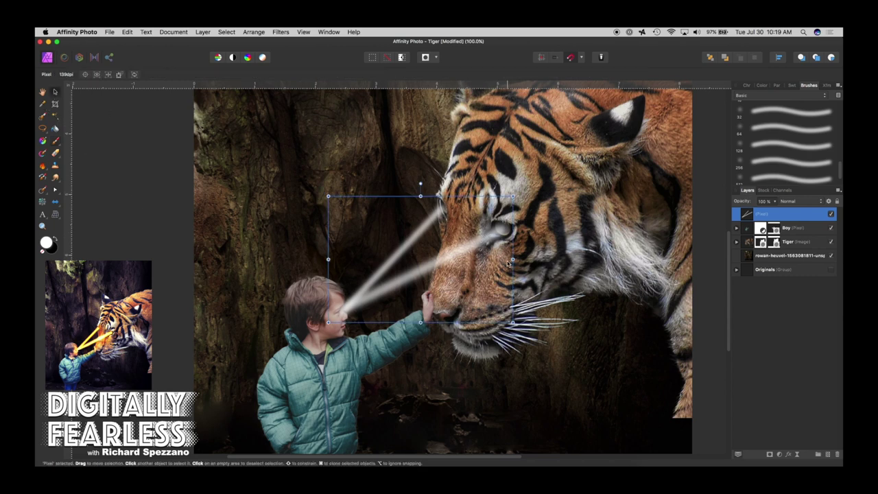
key("super+z")
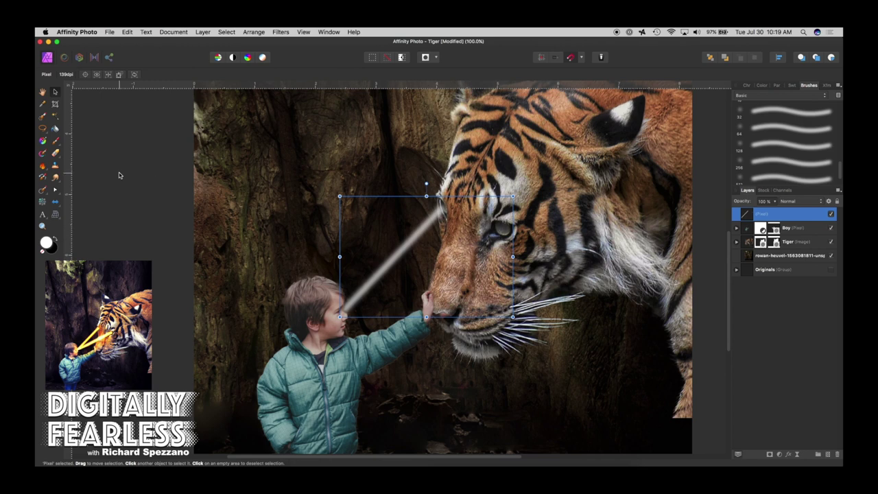
left_click(54, 140)
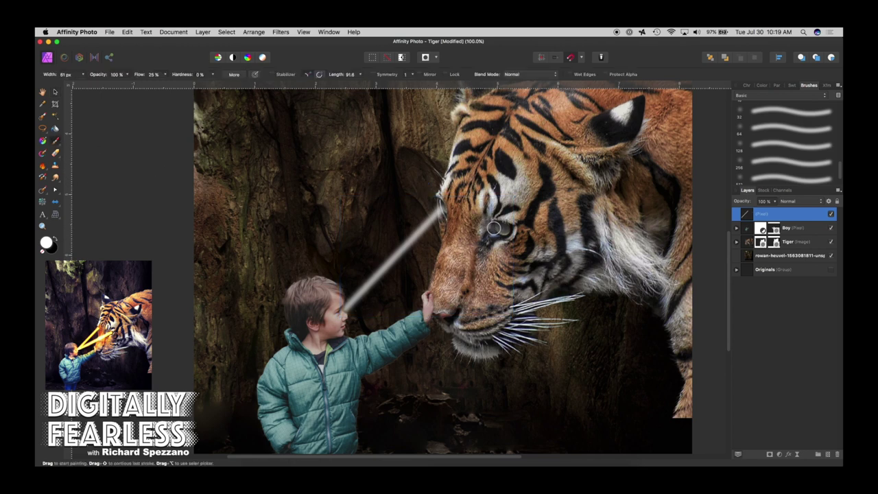
left_click(335, 316, "shift")
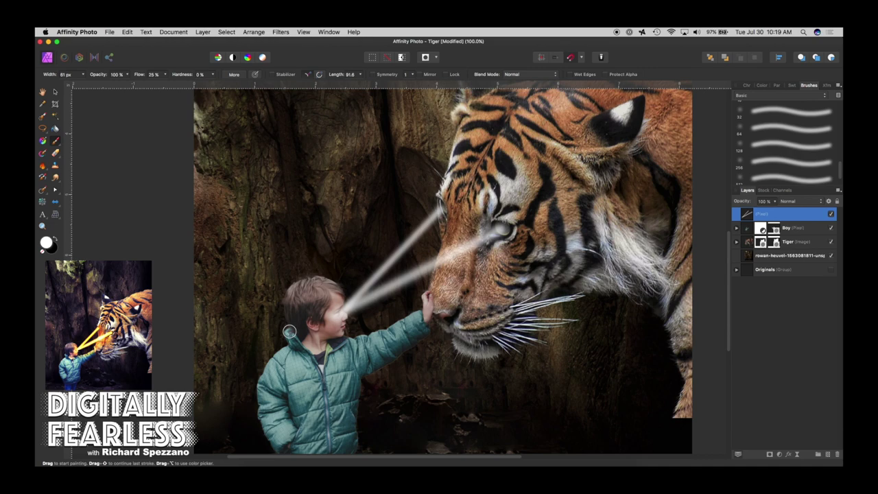
- Erase the second beam's spill over the boy's face with the 41 px Erase Brush, undoing the last excess stroke
left_click(42, 226)
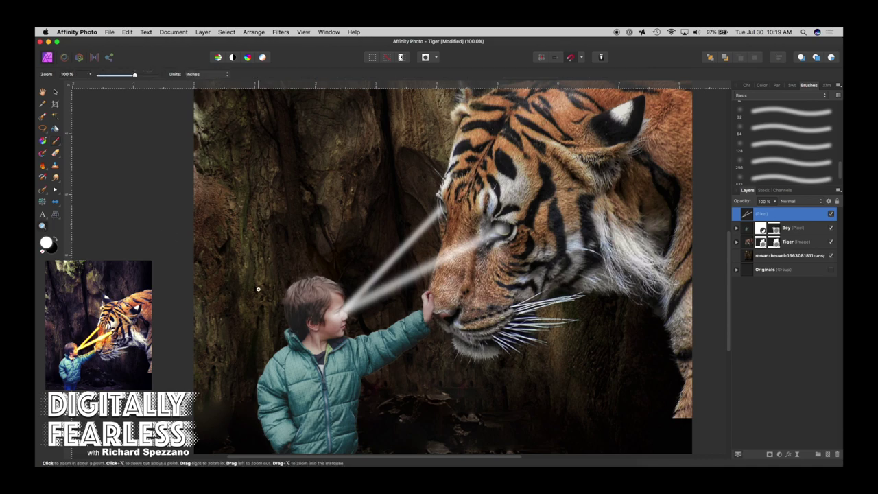
left_click(329, 309)
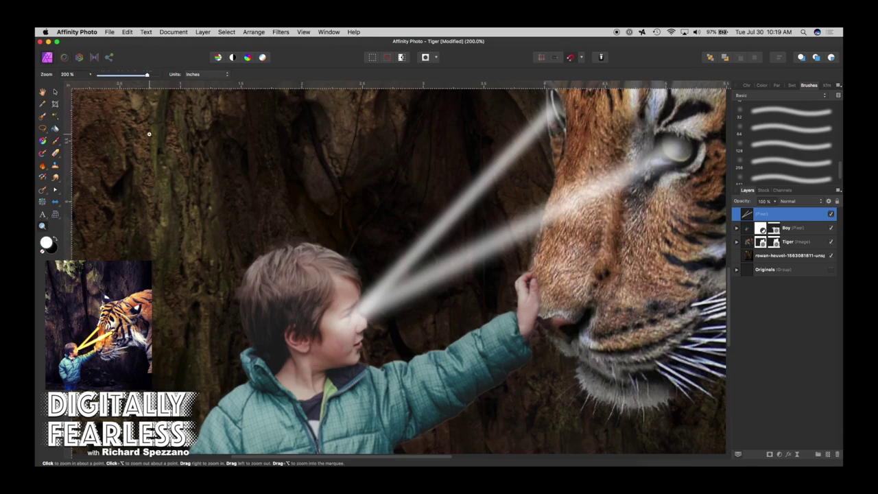
left_click(56, 92)
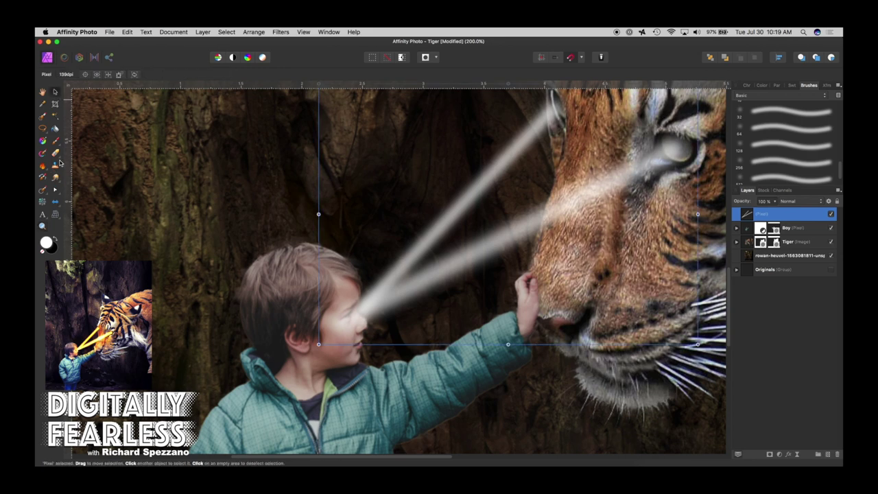
left_click(56, 154)
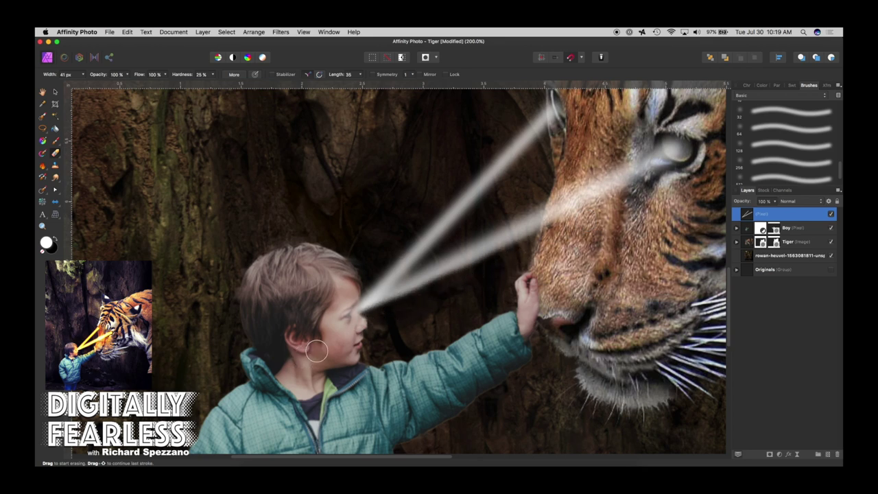
key("super+z")
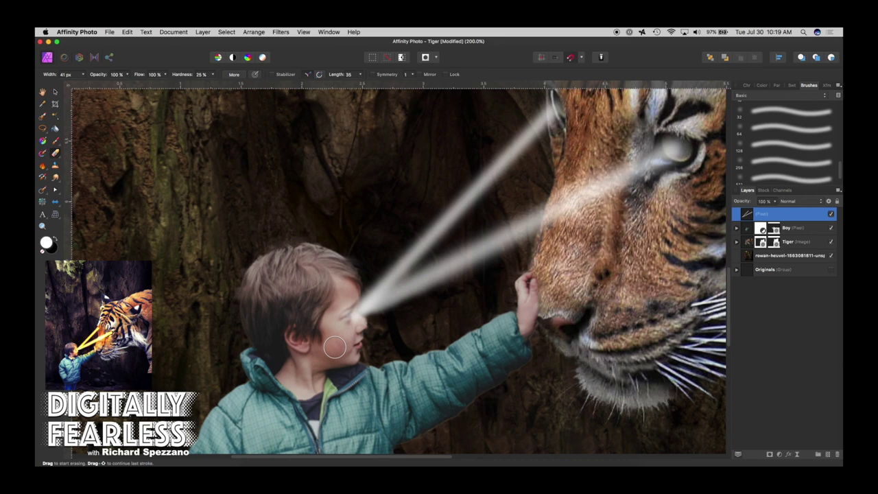
- Add an Outer Glow layer effect to the beams in bright blue with a small radius
double_click(42, 92)
left_click(55, 93)
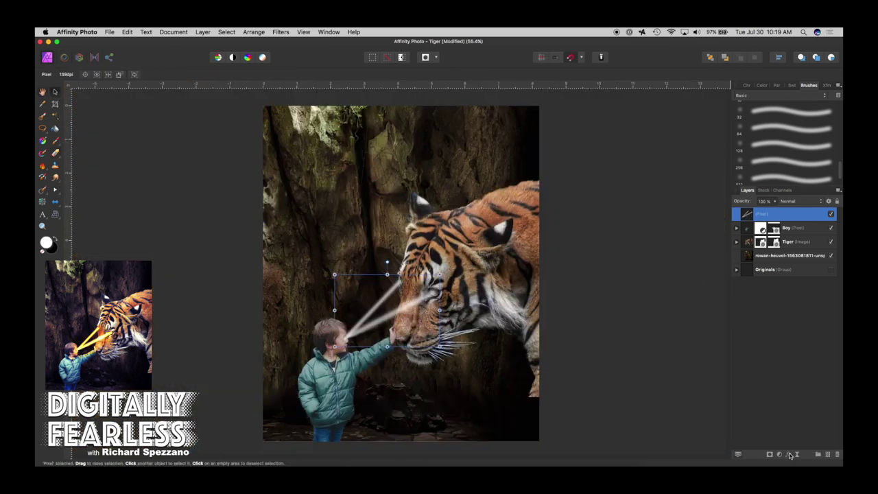
key("super+plus")
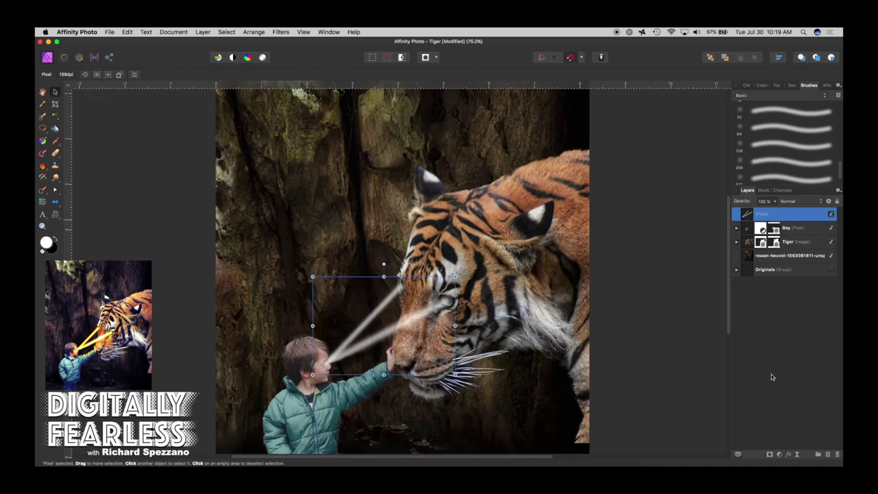
left_click(789, 455)
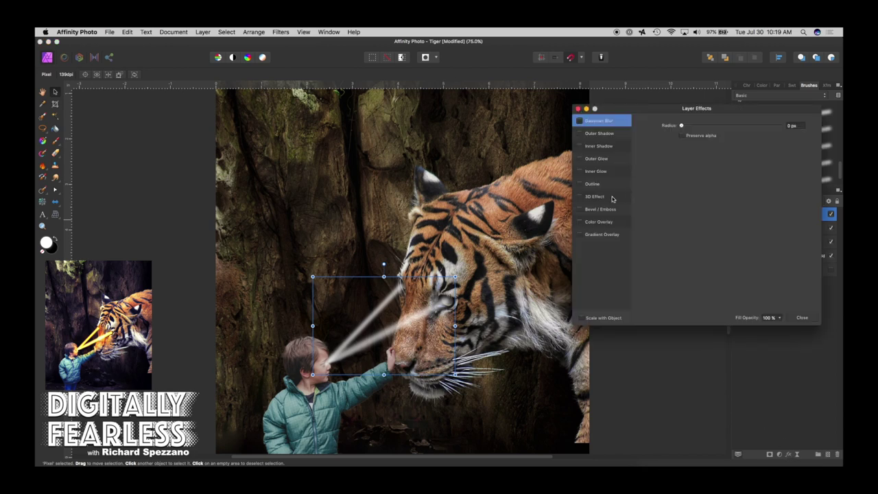
left_click(580, 160)
left_click(598, 162)
left_click(693, 167)
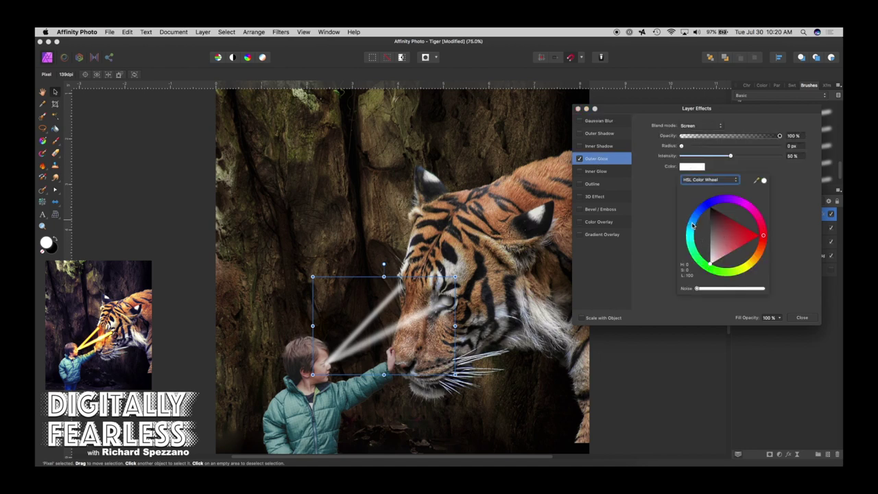
left_click(693, 225)
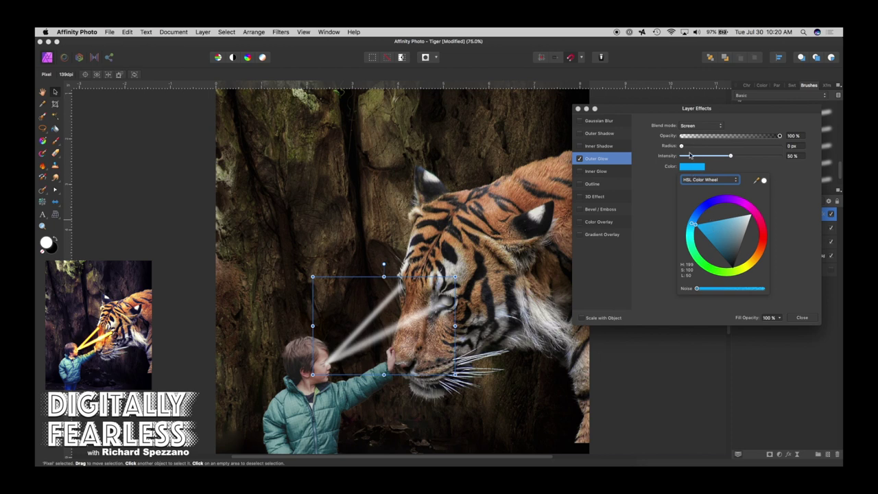
mouse_move(681, 146)
left_mouse_down()
mouse_move(722, 146)
mouse_move(681, 147)
mouse_move(697, 146)
left_mouse_up()
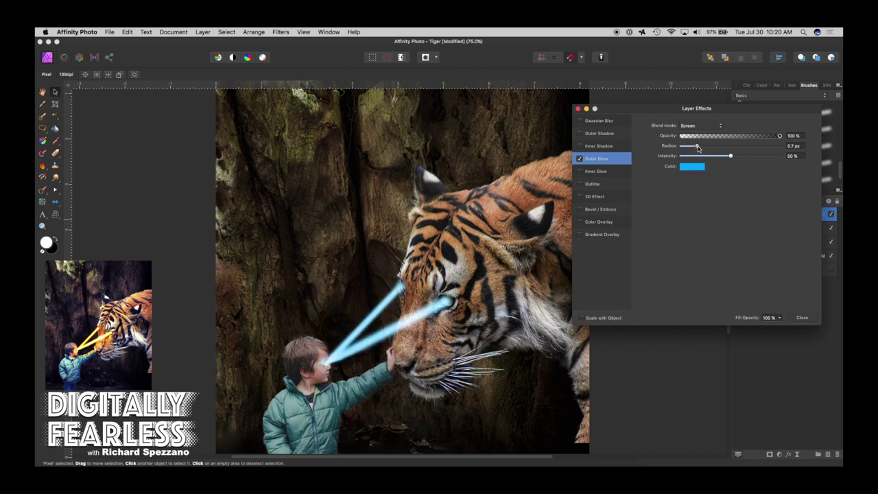
- Change the beams' outer glow colour to a saturated orange and close the layer effects
left_click(695, 168)
left_click(757, 256)
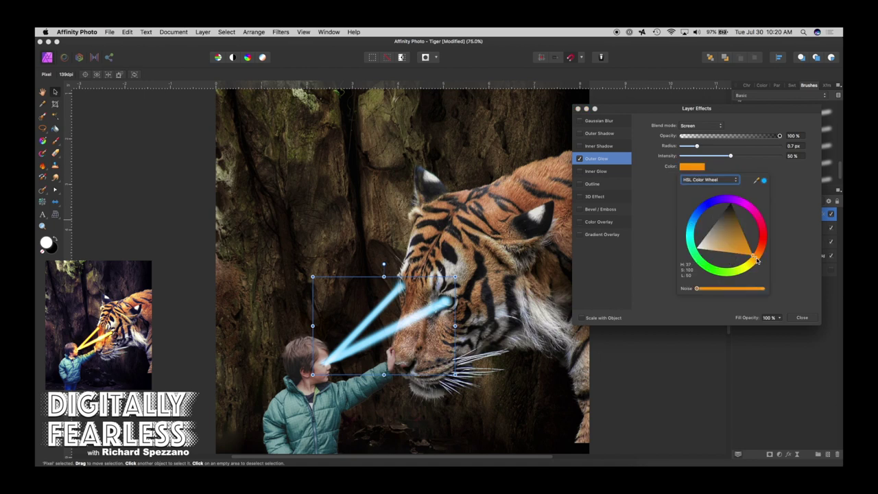
mouse_move(759, 256)
left_mouse_down()
mouse_move(764, 231)
mouse_move(747, 263)
mouse_move(754, 255)
left_mouse_up()
left_click(798, 319)
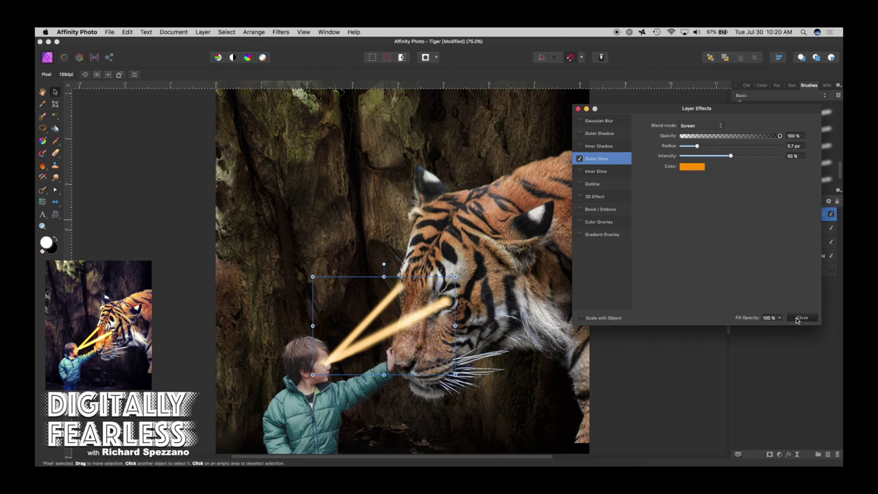
left_click(800, 319)
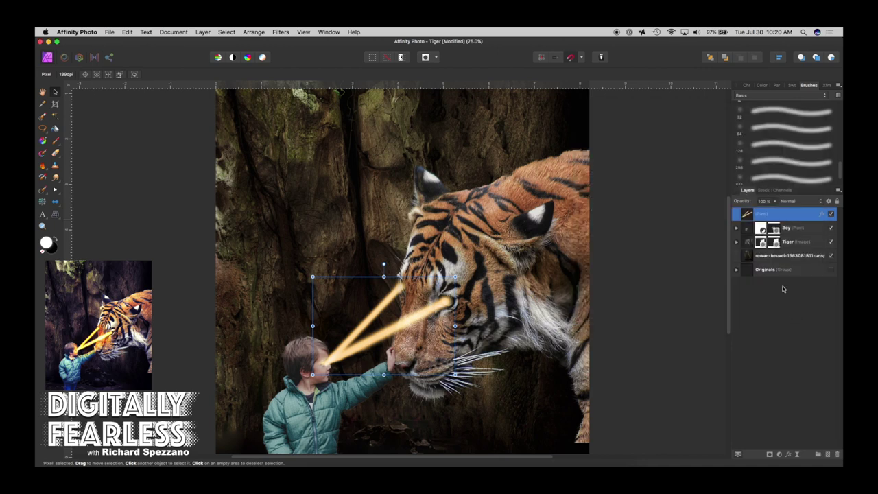
- Reduce the Erase Brush width to 18.2 px for work near the boy's eye and add a mask to the beams layer
left_click(42, 227)
left_click(323, 360)
left_click(323, 359)
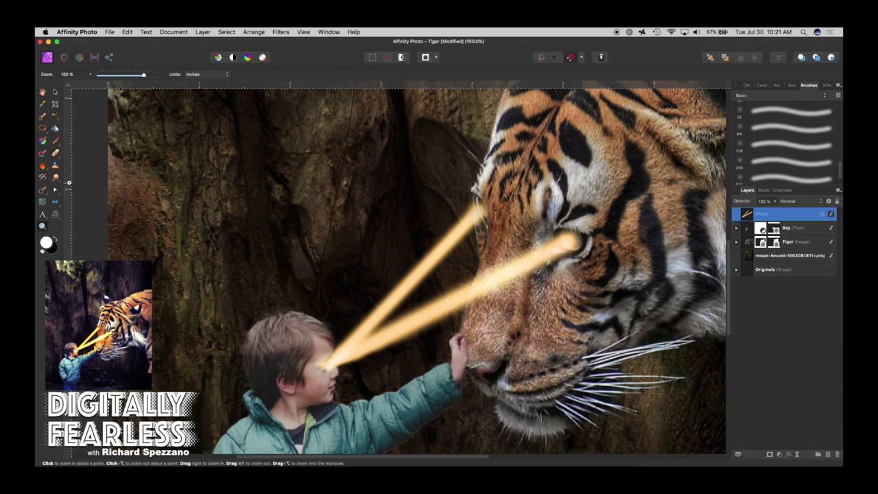
left_click(56, 154)
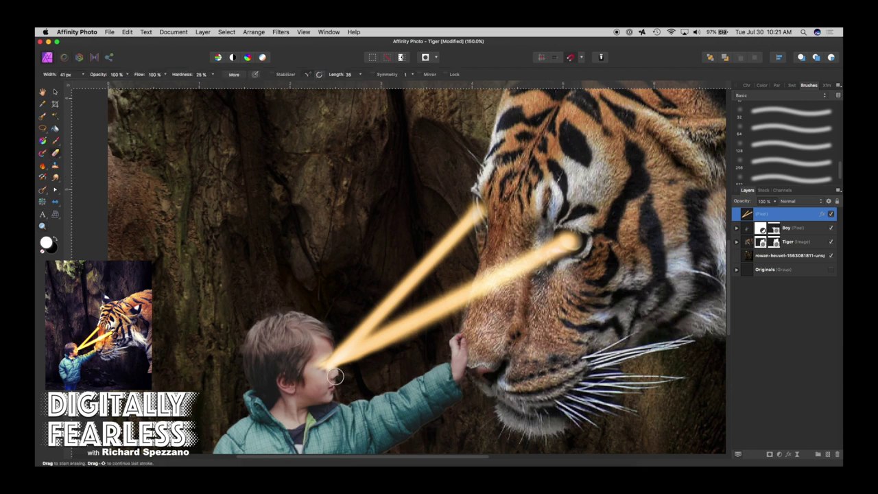
key("bracketleft")
key("bracketleft")
left_click(770, 454)
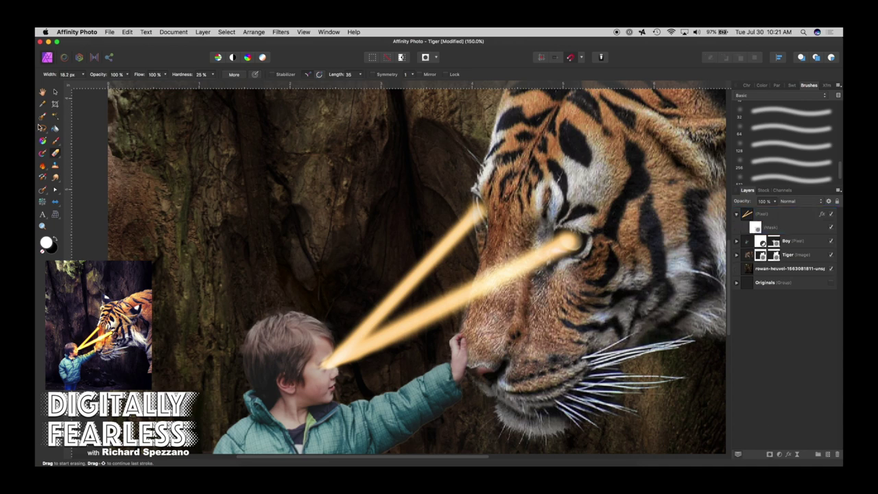
- Paint black on the beams layer's mask with a 31.8 px Paint Brush to hide the beam spill around the boy's eye
left_click(53, 238)
left_click(56, 141)
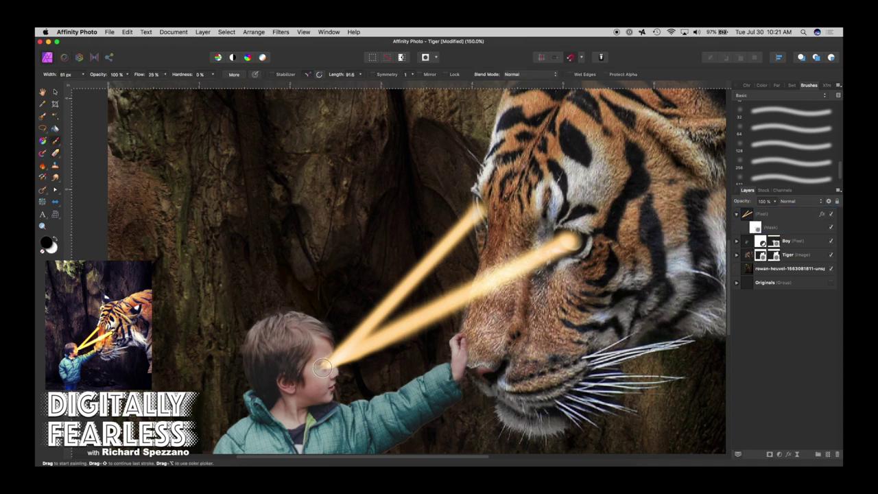
key("bracketleft")
key("bracketleft")
key("bracketleft")
left_click_drag(324, 371, 328, 374)
mouse_move(327, 373)
left_mouse_down()
mouse_move(324, 352)
mouse_move(327, 376)
mouse_move(335, 372)
mouse_move(314, 371)
left_mouse_up()
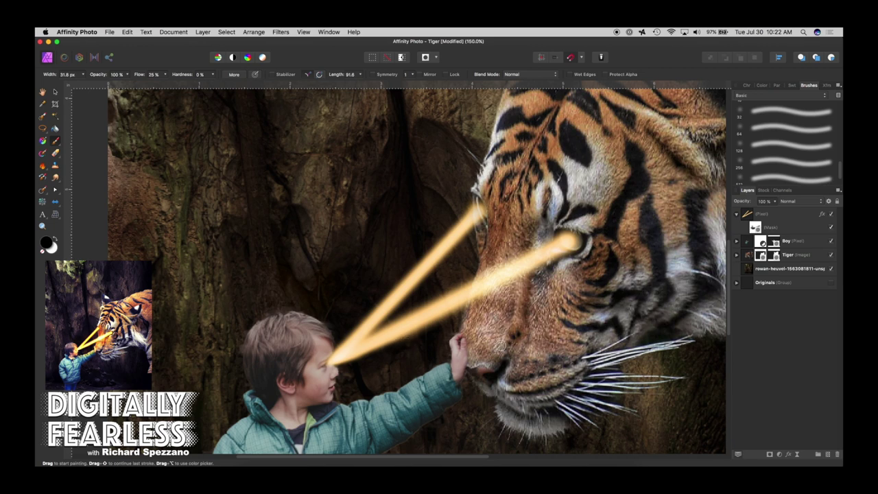
- Select the beams layer and merge all visible layers into a new pixel layer at the top of the stack
left_click(42, 92)
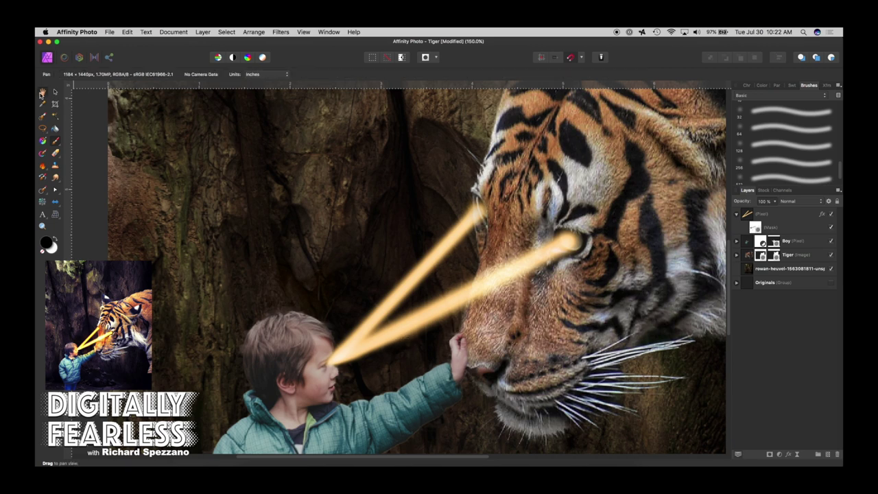
key("super+0")
left_click(55, 91)
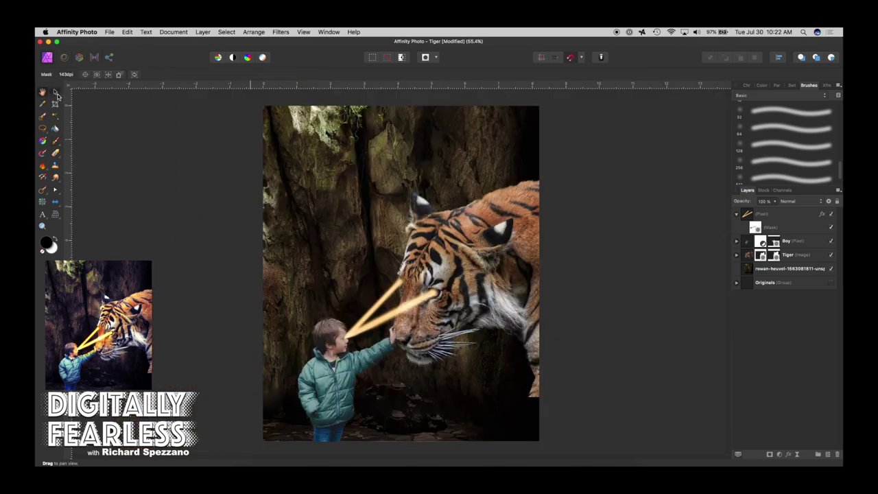
left_click(746, 217)
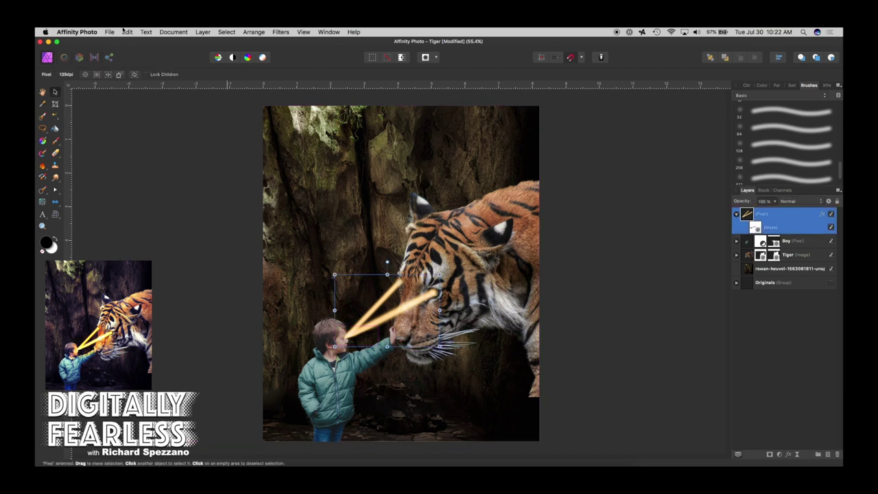
left_click(204, 33)
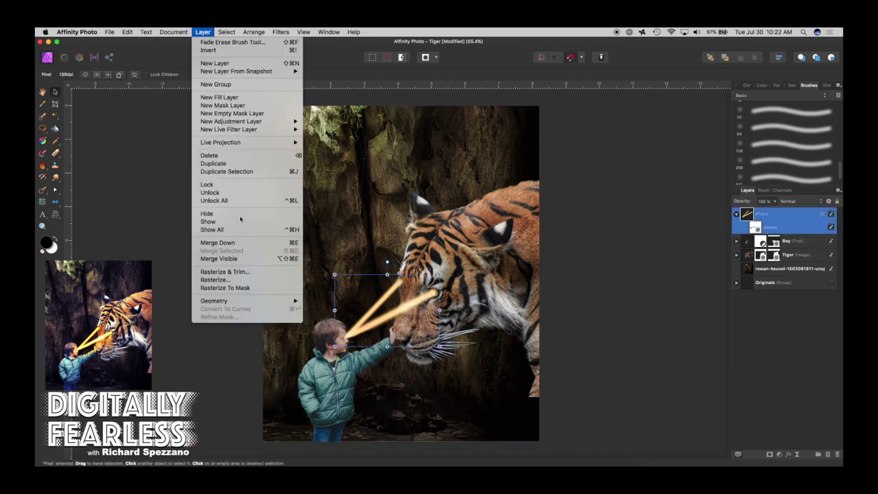
left_click(236, 243)
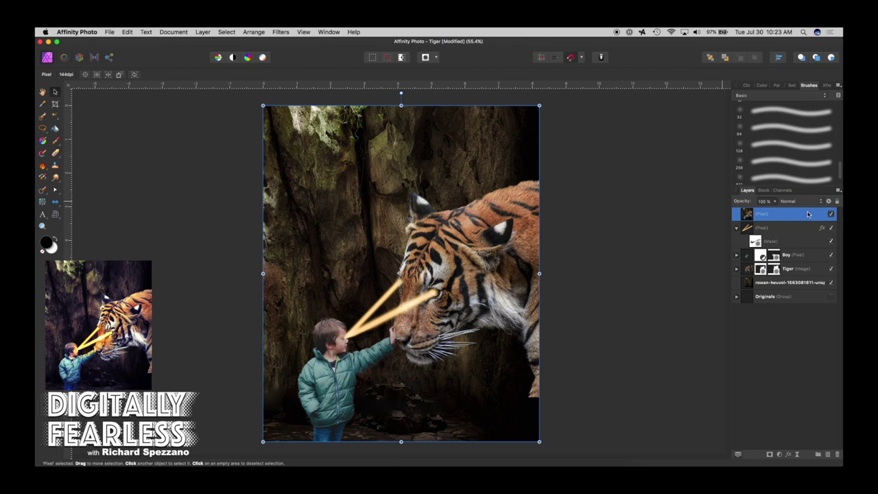
- Hide the beams, Boy, Tiger and background photo layers beneath the merged layer, and duplicate the merged layer
left_click(737, 228)
left_click_drag(832, 229, 832, 270)
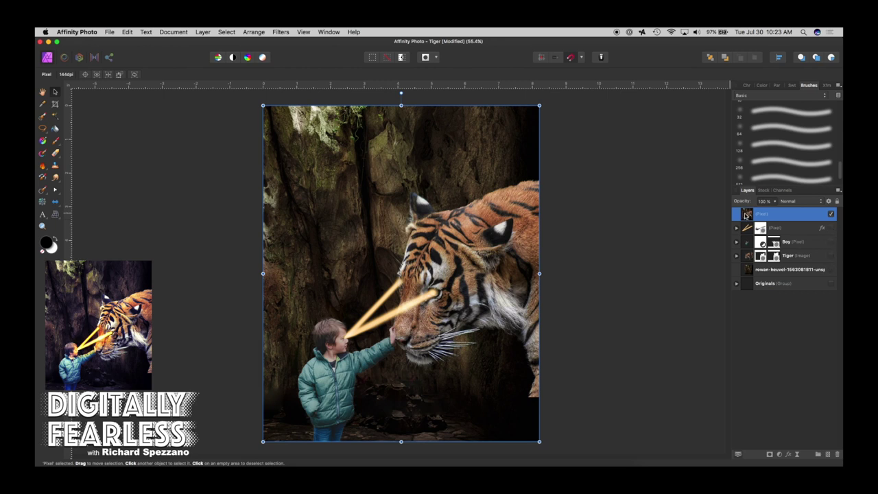
key("super+j")
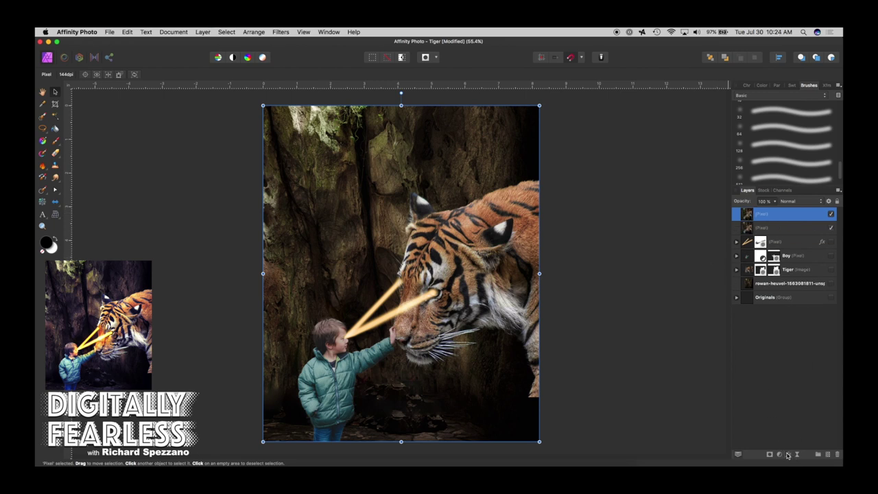
- Add a red Color Overlay layer effect to the top merged copy, trying Screen blending before setting the blend mode to Overlay
left_click(788, 455)
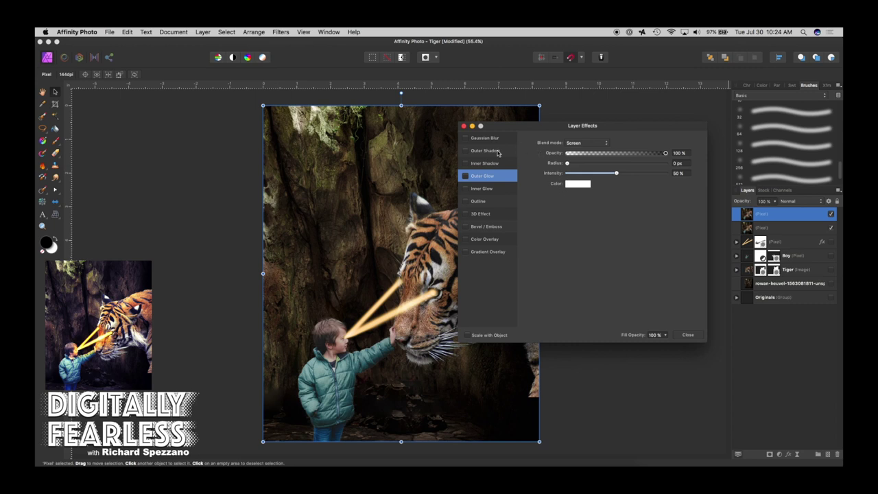
left_click(465, 239)
left_click(586, 143)
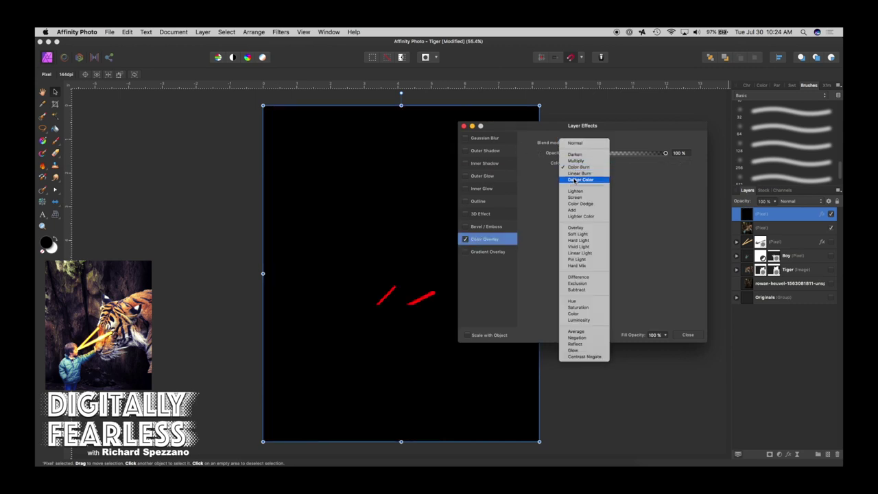
left_click(572, 198)
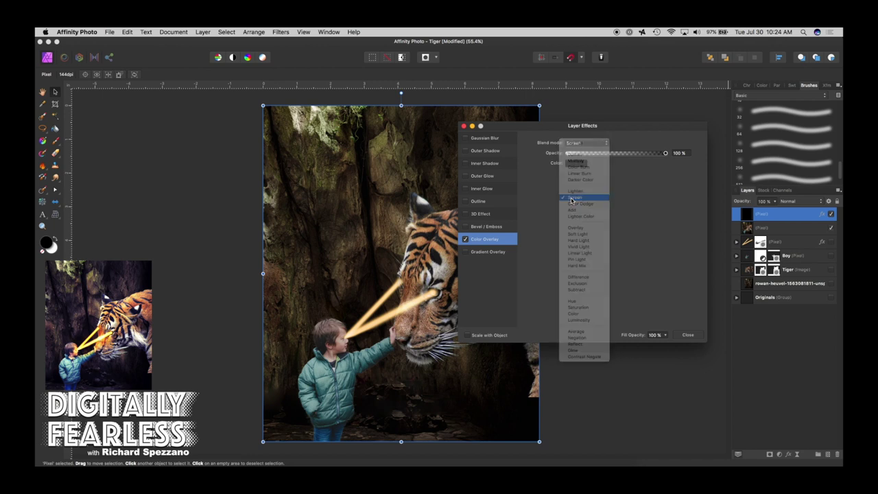
left_click(578, 164)
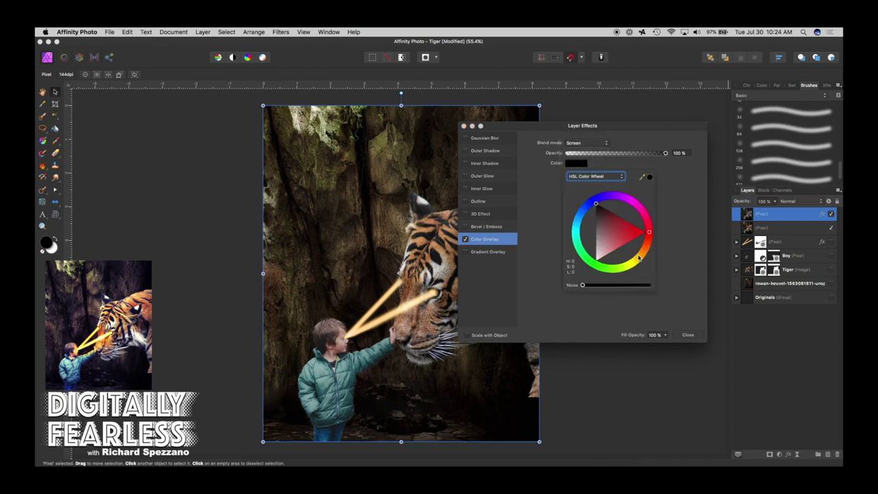
left_click_drag(639, 258, 646, 237)
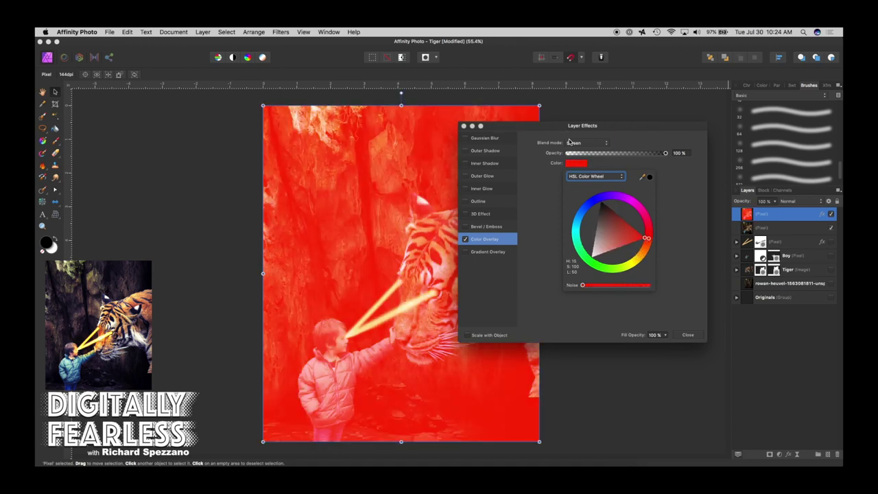
left_click(569, 142)
left_click(586, 177)
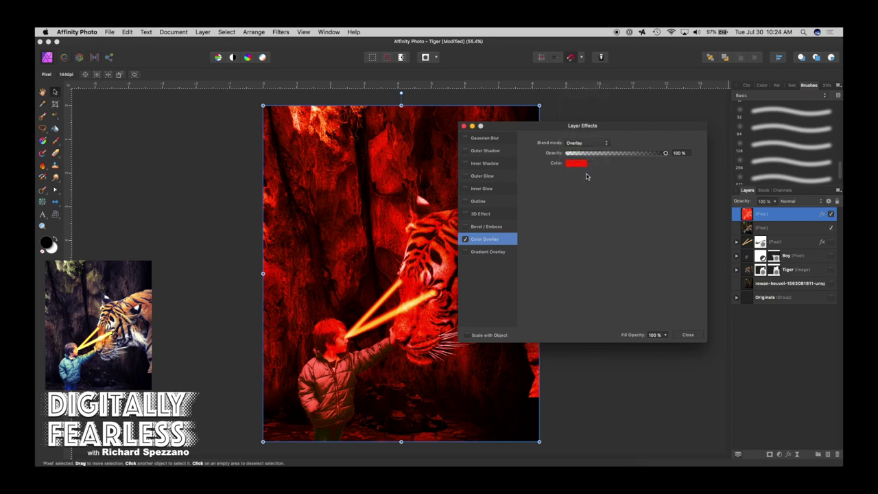
- Change the Color Overlay colour to orange with H 33, S 100, L 50 and close the layer effects
left_click(583, 165)
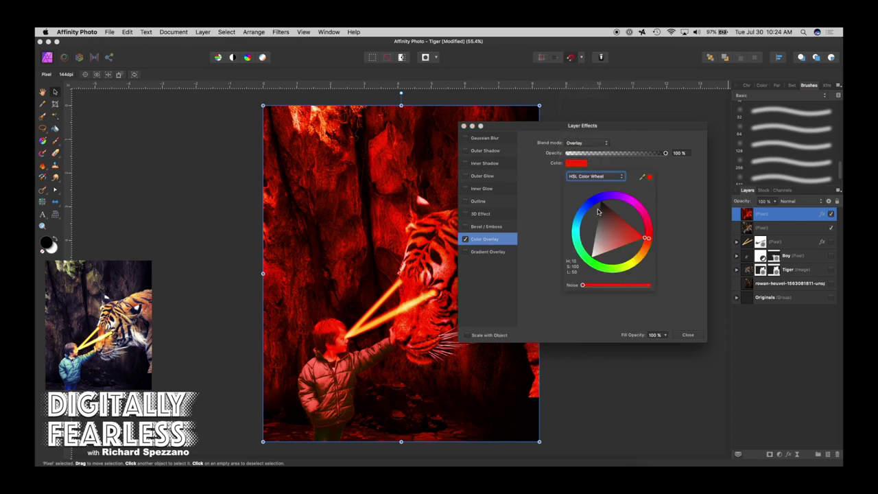
left_click(638, 260)
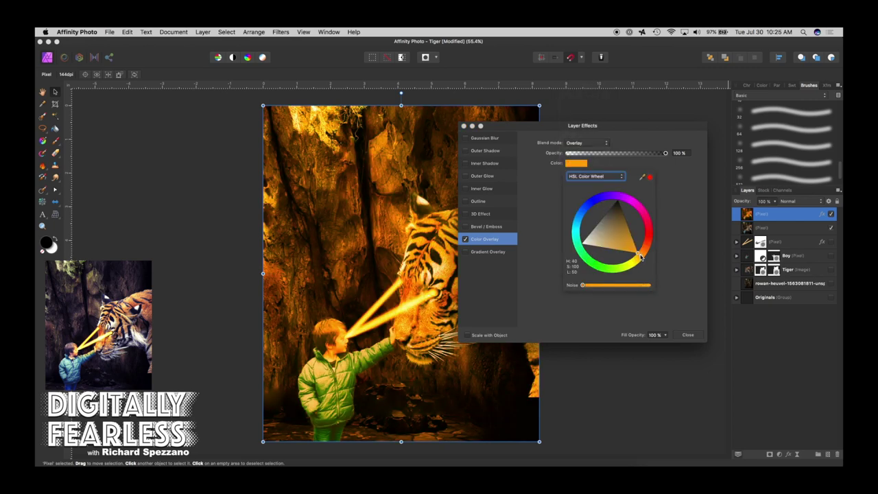
left_click_drag(641, 257, 643, 251)
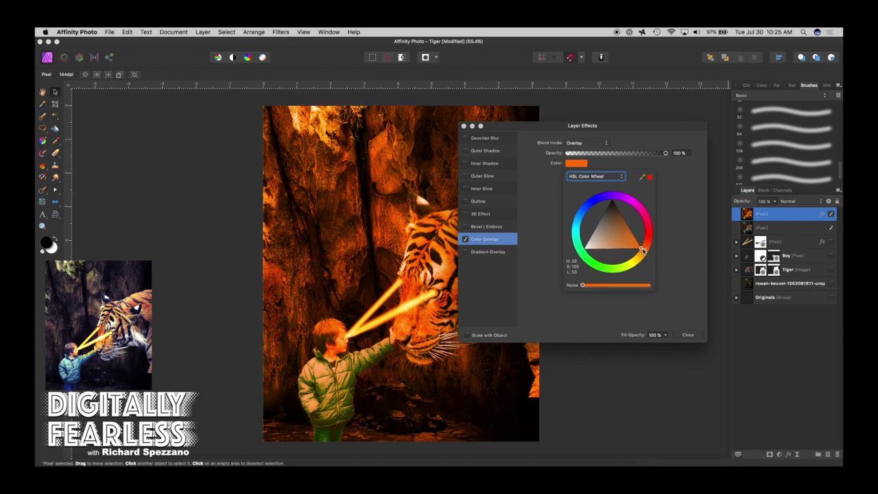
left_click_drag(643, 251, 642, 254)
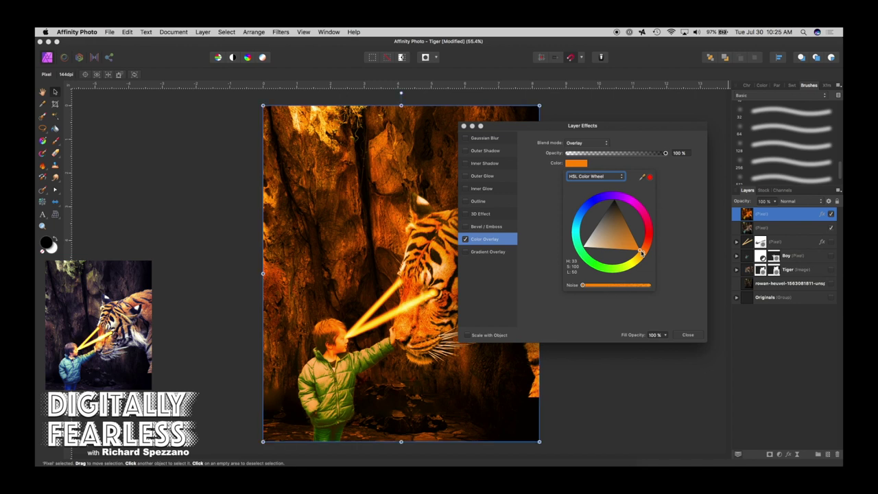
left_click(687, 335)
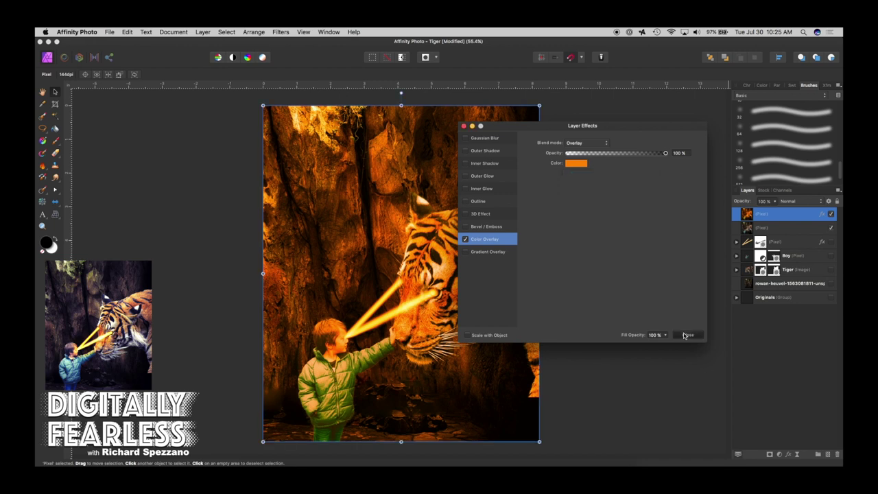
left_click(687, 335)
- Duplicate the uncoloured merged layer, move the copy above the orange overlay layer and add a mask to it
left_click(748, 229)
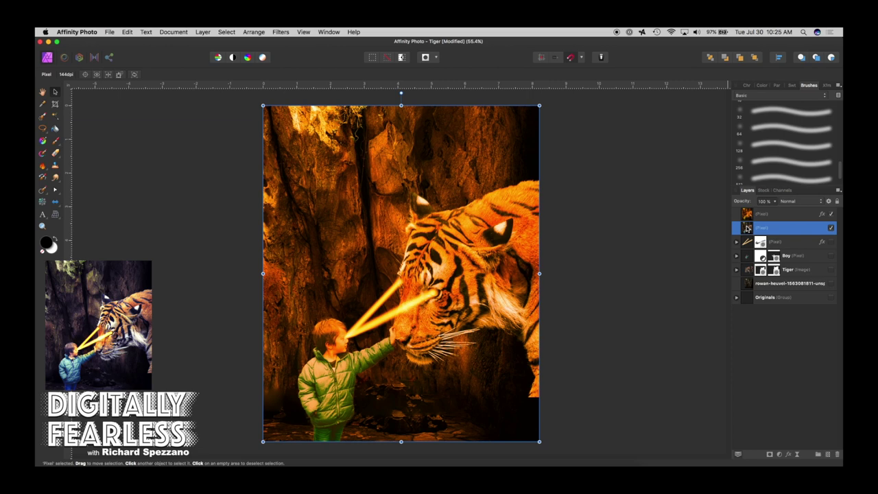
key("super+j")
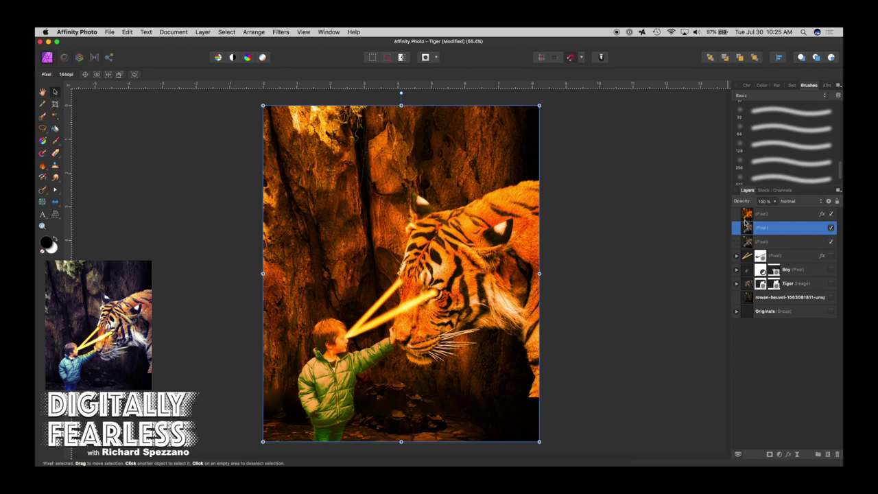
left_click_drag(746, 221, 745, 213)
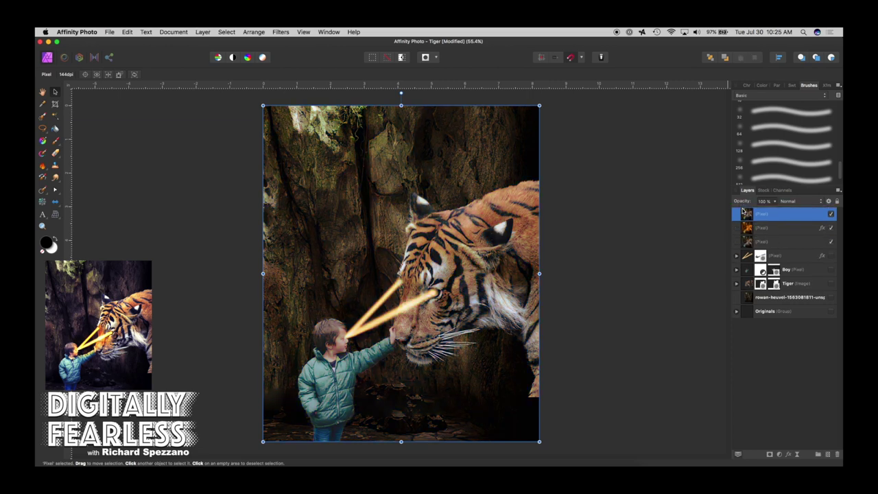
left_click(770, 454)
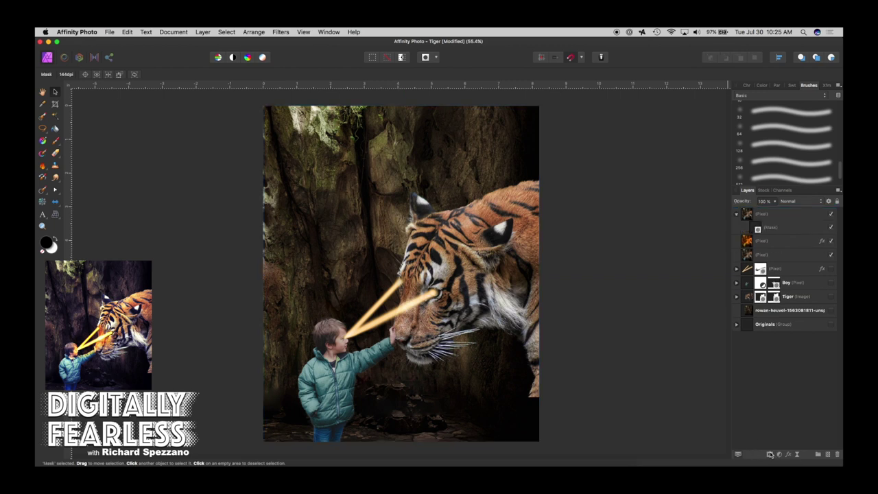
left_click(759, 228)
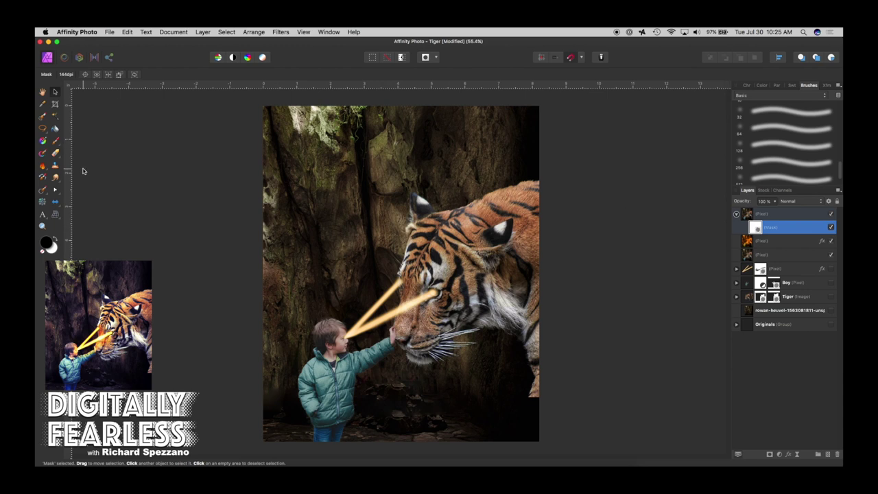
- Paint black on the mask with a 97.4 px brush to reveal the orange glow along the beams, tiger's face, and boy's face and hand
left_click(55, 140)
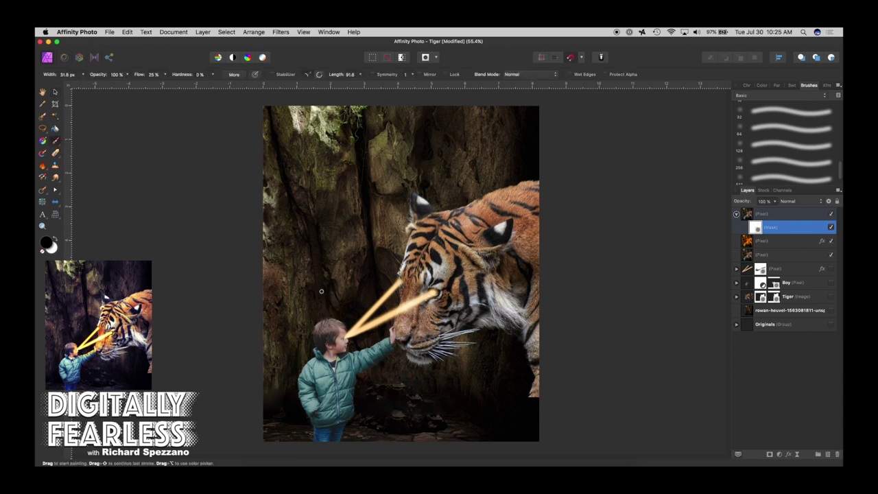
key("bracketright")
key("bracketright")
key("bracketright")
key("bracketright")
mouse_move(391, 292)
left_mouse_down()
mouse_move(404, 274)
mouse_move(391, 289)
mouse_move(424, 287)
mouse_move(436, 299)
mouse_move(425, 306)
left_mouse_up()
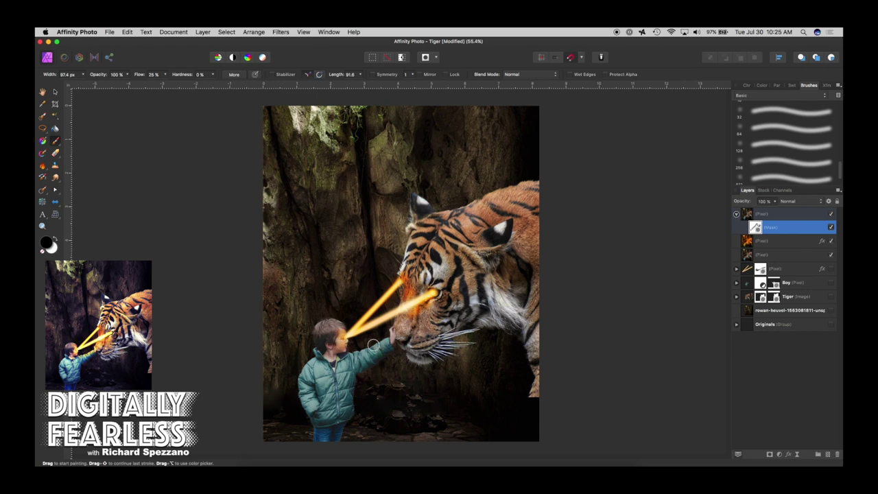
mouse_move(345, 348)
left_mouse_down()
mouse_move(380, 340)
mouse_move(356, 353)
left_mouse_up()
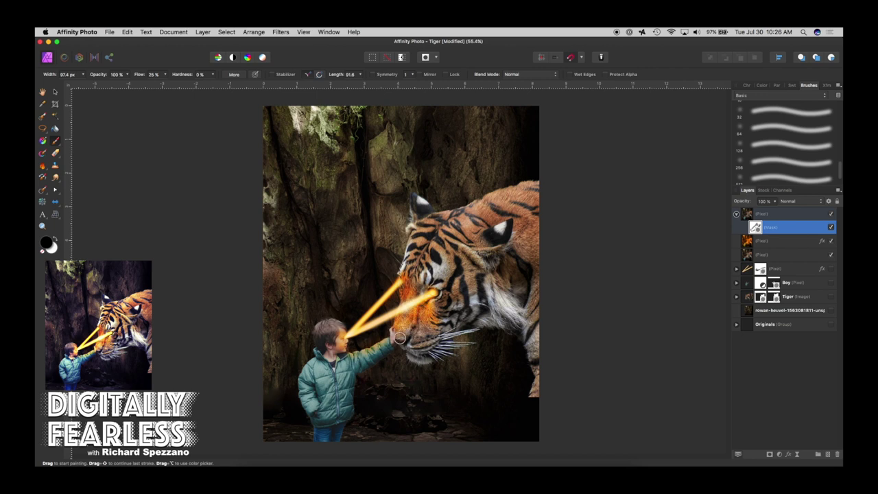
key("x")
key("x")
- Reduce the opacity of the orange layer's Color Overlay effect and close the layer effects
left_click(749, 240)
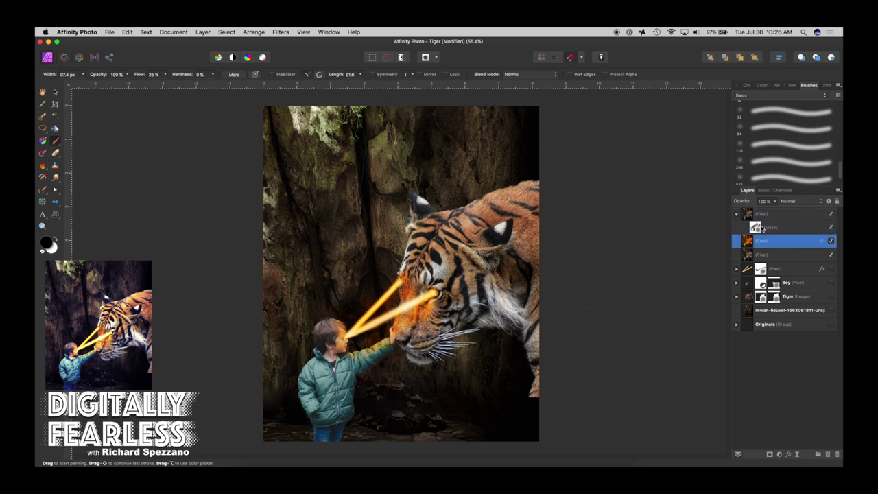
double_click(820, 241)
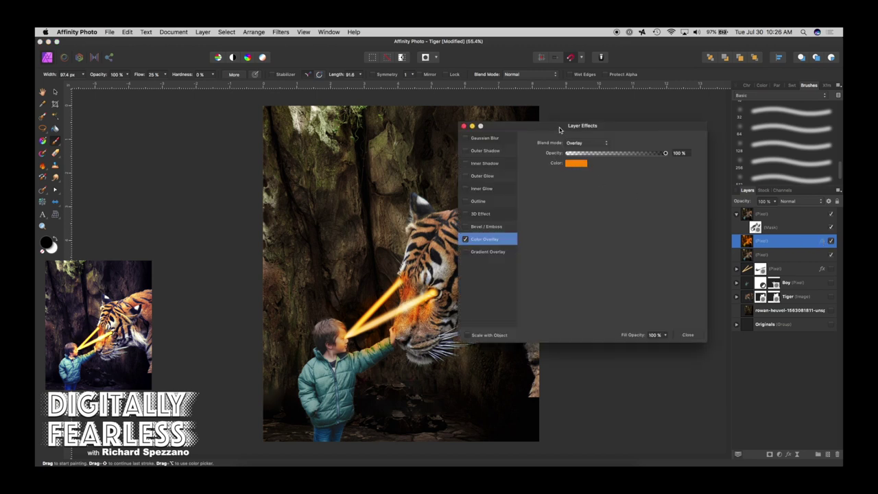
left_click_drag(560, 127, 659, 152)
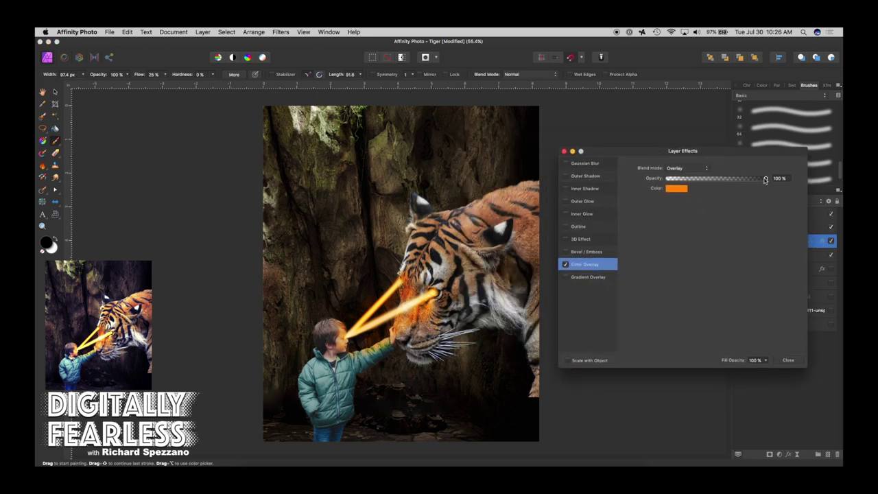
mouse_move(740, 185)
left_mouse_down()
mouse_move(705, 180)
mouse_move(750, 178)
mouse_move(732, 181)
left_mouse_up()
left_click(787, 360)
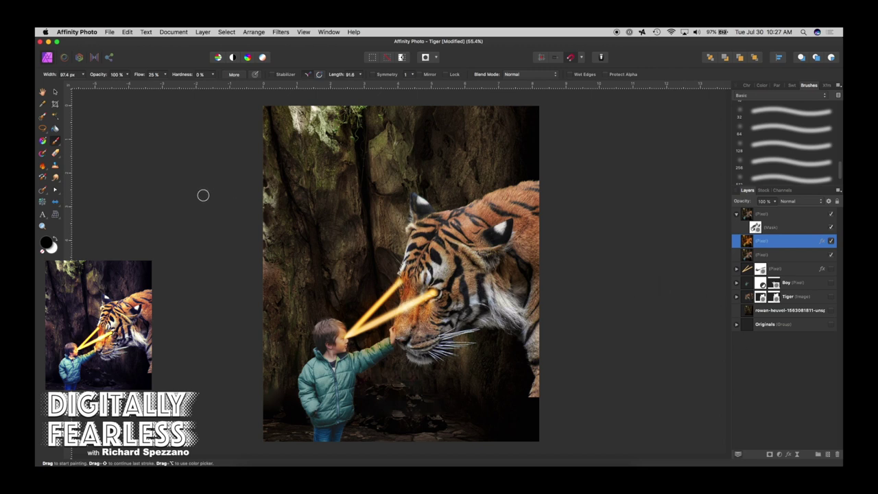
- Add a Split Toning adjustment above the masked merged layer and move its settings clear of the picture
left_click(56, 92)
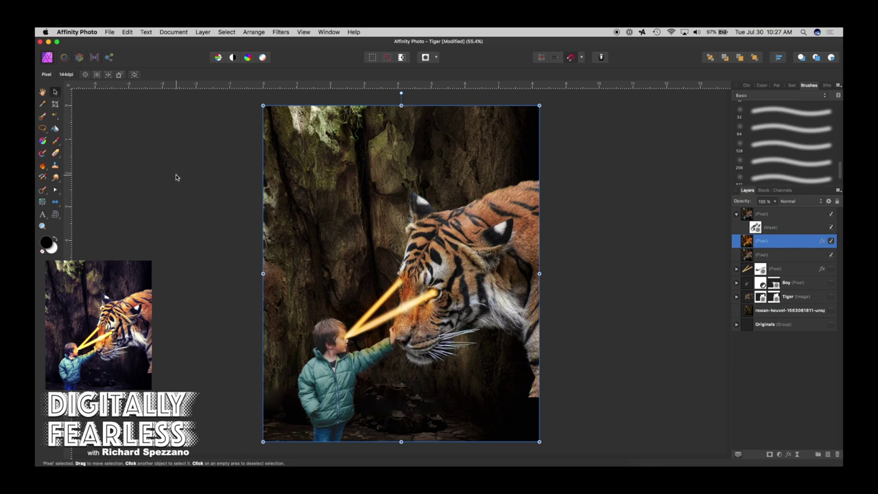
left_click(177, 175)
left_click(412, 228)
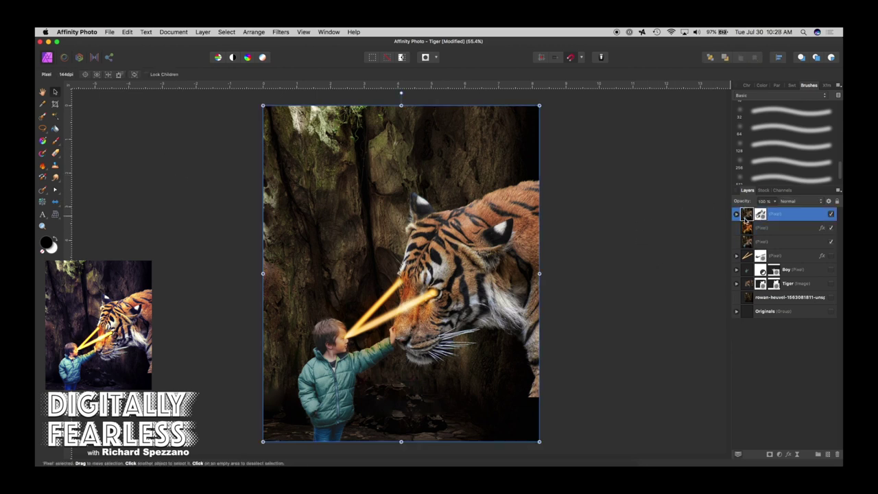
left_click(203, 33)
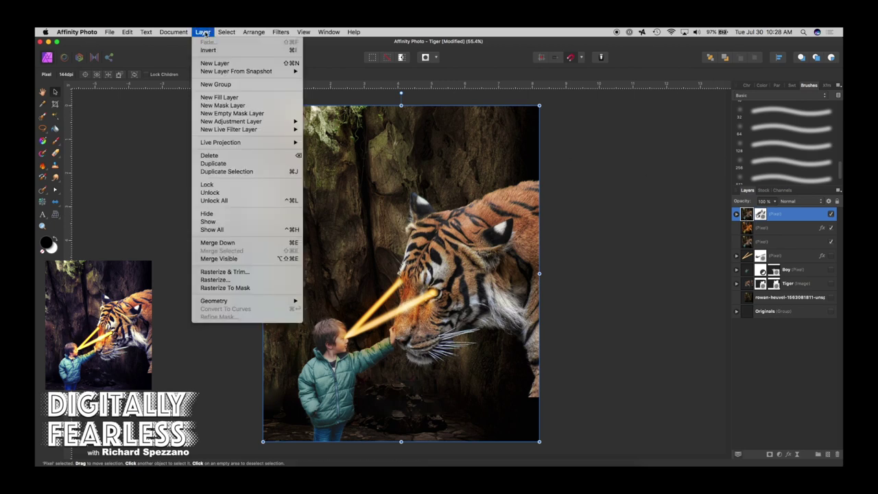
mouse_move(215, 123)
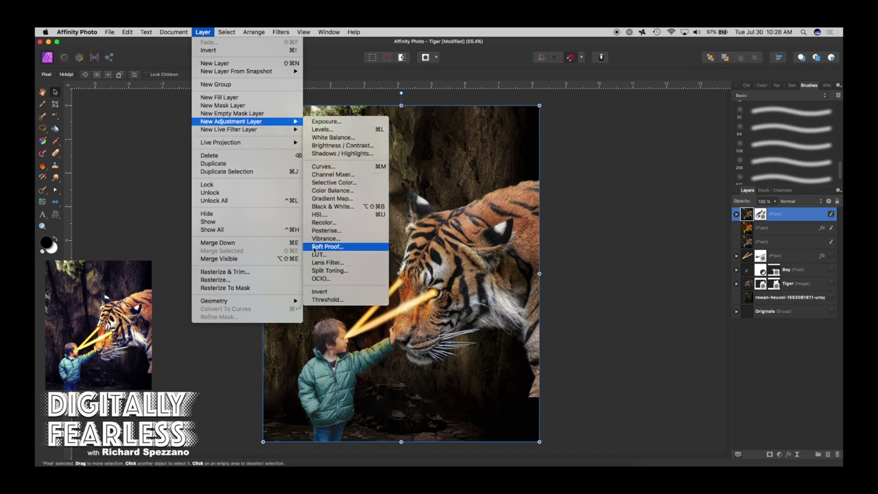
left_click(331, 270)
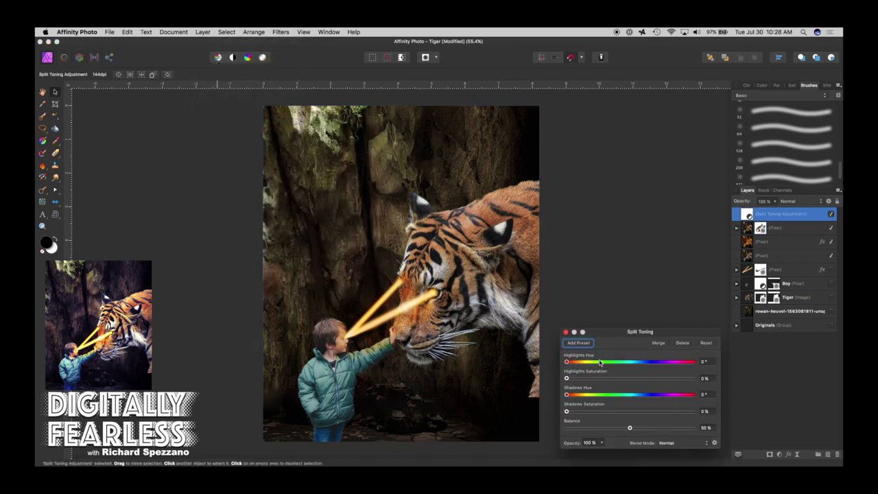
left_click_drag(606, 337, 610, 220)
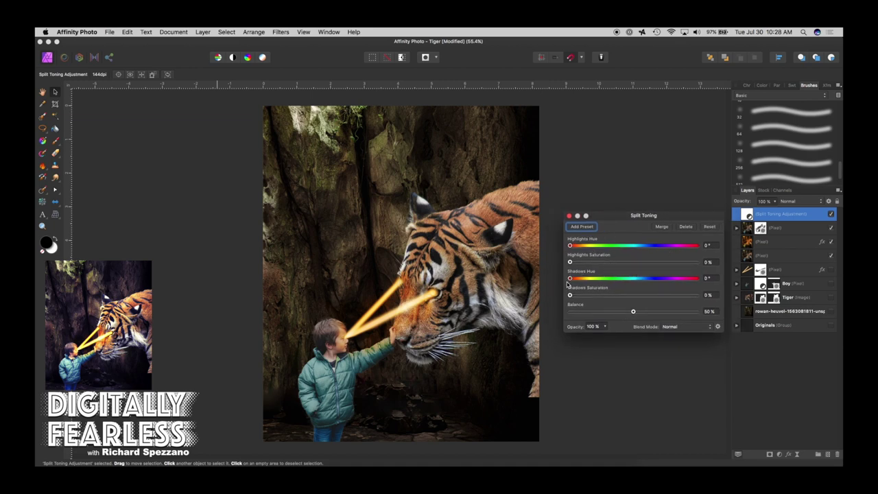
- Set split toning highlights to hue about 39°, saturation 39%, shadows to hue about 240°, saturation 38%, and balance 52%, comparing before and after
left_click_drag(570, 280, 655, 278)
left_click_drag(570, 295, 611, 294)
left_click_drag(569, 245, 677, 253)
mouse_move(580, 262)
left_mouse_down()
mouse_move(682, 262)
mouse_move(648, 265)
mouse_move(676, 249)
mouse_move(573, 249)
mouse_move(656, 251)
mouse_move(584, 251)
left_mouse_up()
left_click_drag(655, 280, 618, 295)
left_click_drag(648, 263, 626, 265)
left_click_drag(622, 266, 618, 266)
mouse_move(634, 313)
left_mouse_down()
mouse_move(674, 312)
mouse_move(591, 312)
mouse_move(636, 313)
left_mouse_up()
left_click(831, 214)
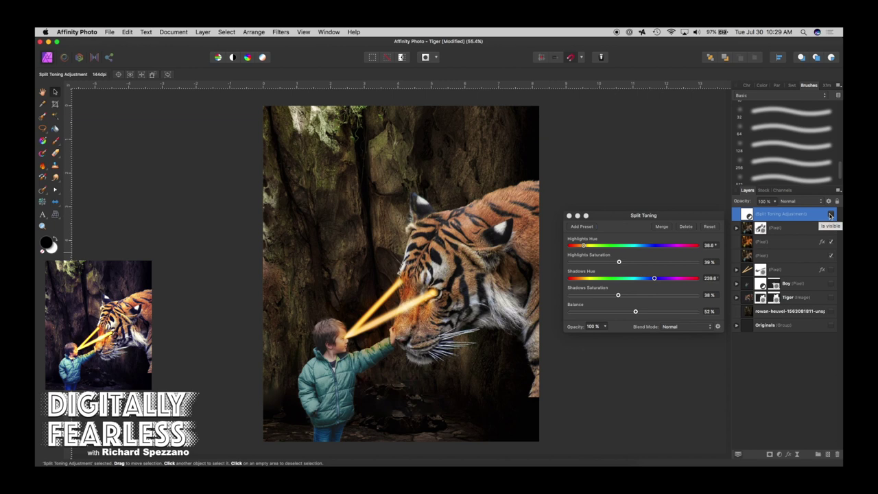
left_click(831, 215)
left_click(570, 216)
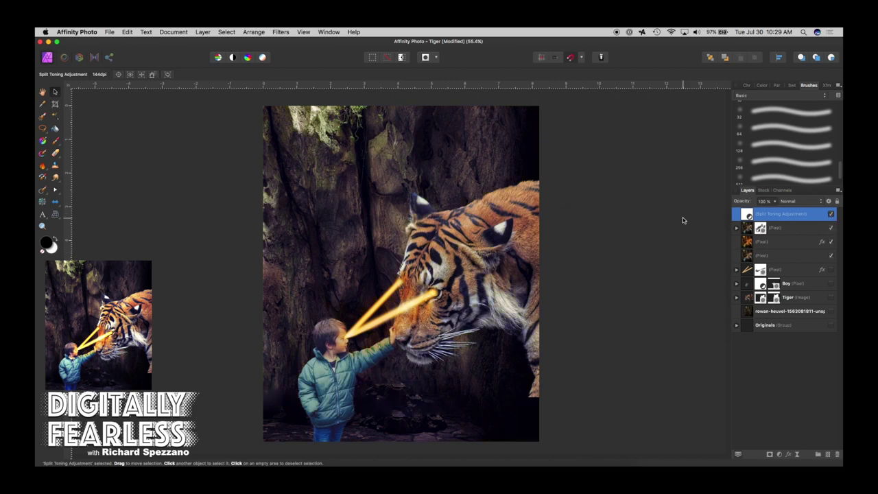
- Apply a Vignette filter to the masked merged layer with exposure -0.704, hardness 69%, scale 111% and shape 88%
left_click(744, 227)
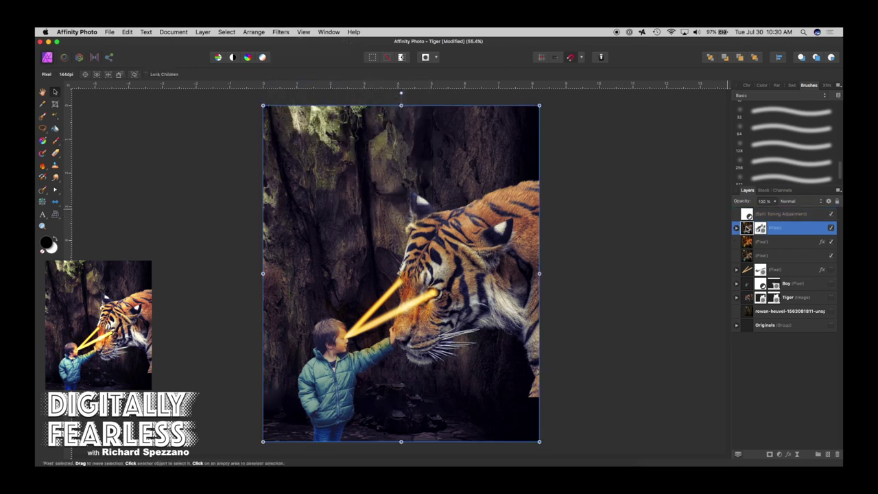
left_click(281, 31)
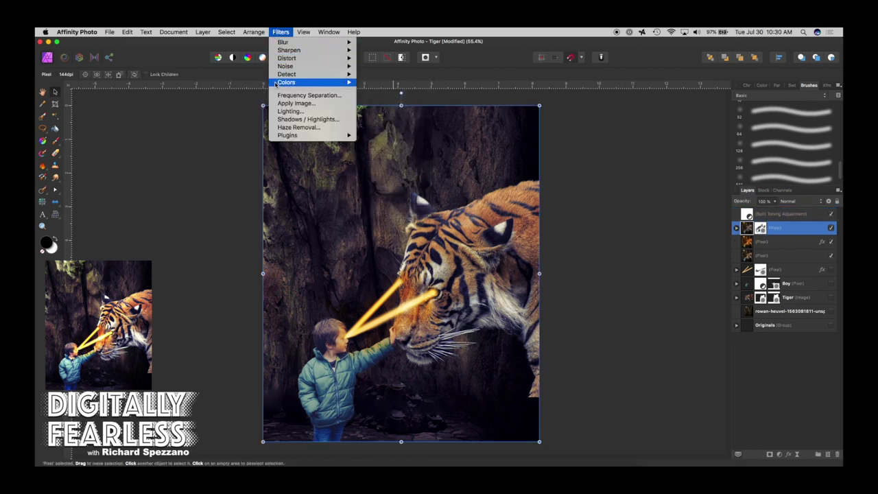
mouse_move(282, 82)
left_click(380, 120)
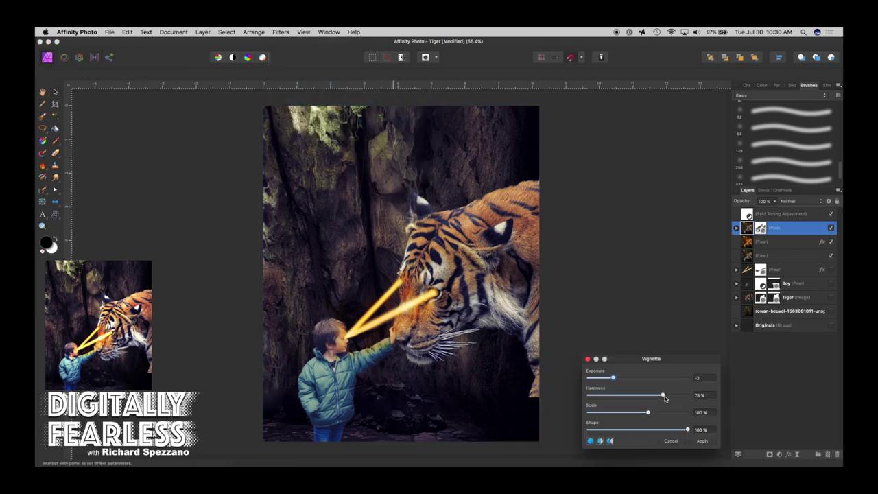
left_click_drag(663, 396, 617, 413)
left_click_drag(689, 432, 608, 431)
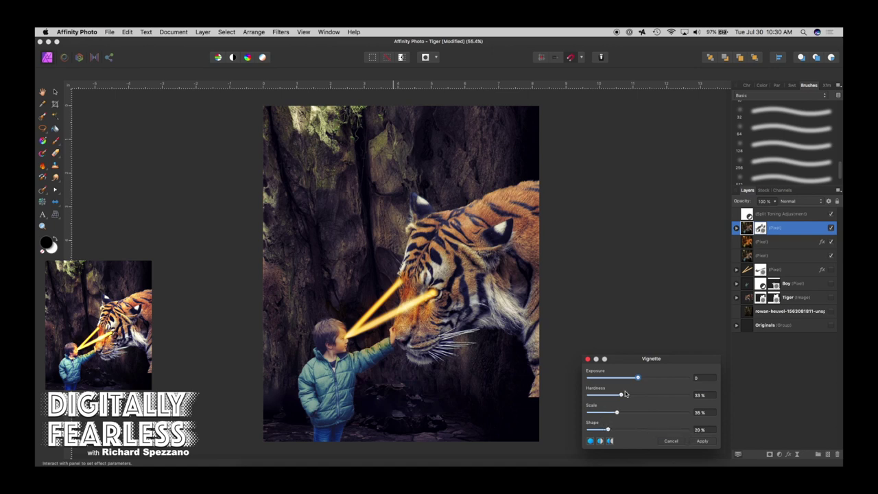
mouse_move(638, 379)
left_mouse_down()
mouse_move(594, 378)
mouse_move(617, 376)
mouse_move(662, 402)
mouse_move(714, 403)
mouse_move(656, 399)
mouse_move(624, 378)
left_mouse_up()
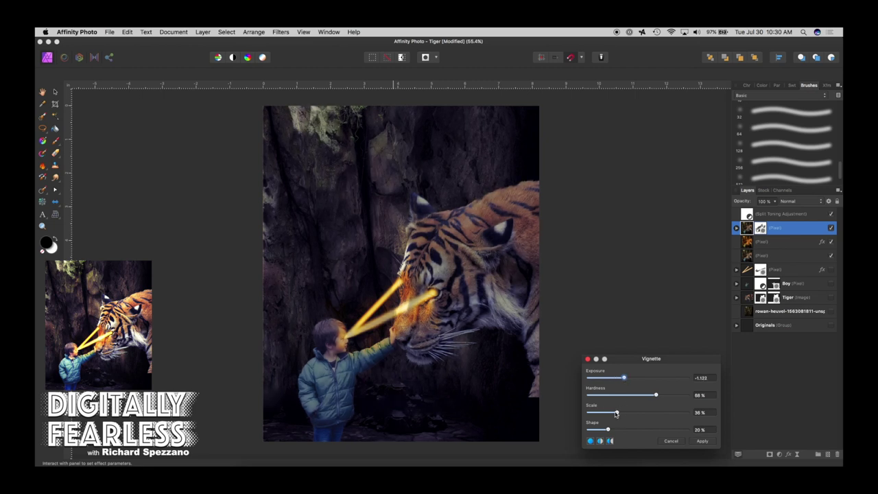
left_click_drag(616, 414, 652, 410)
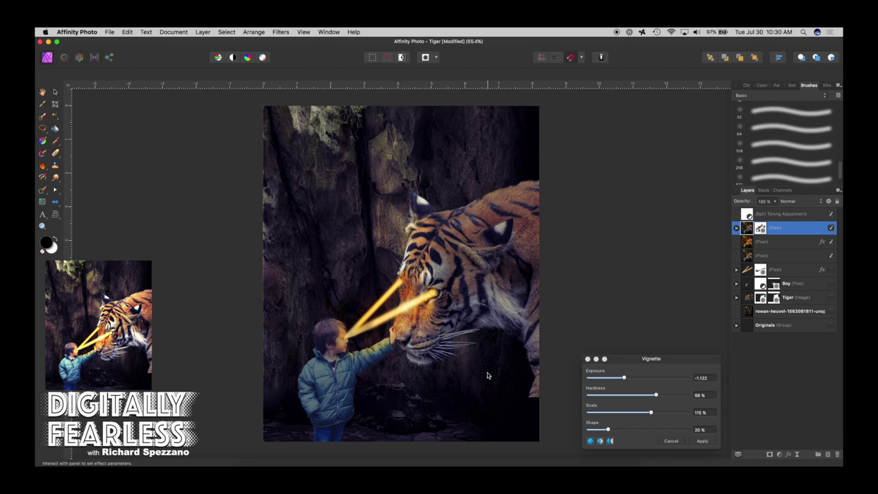
left_click_drag(608, 430, 682, 429)
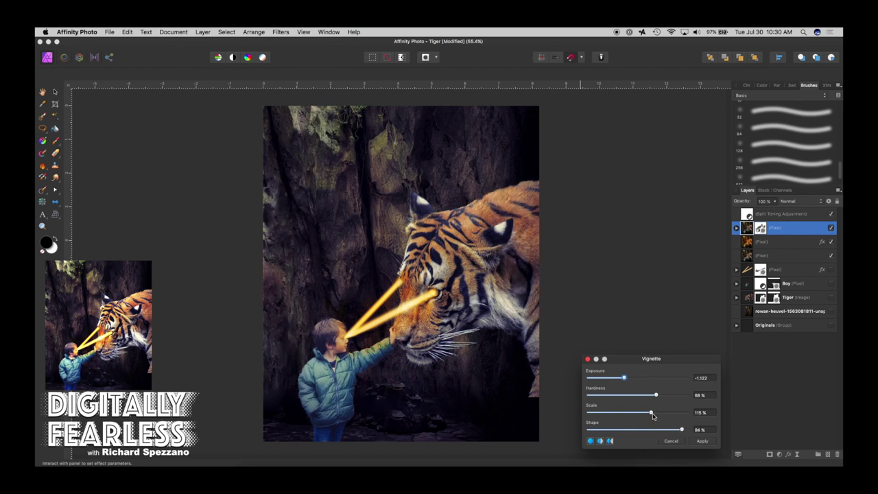
left_click_drag(627, 379, 649, 413)
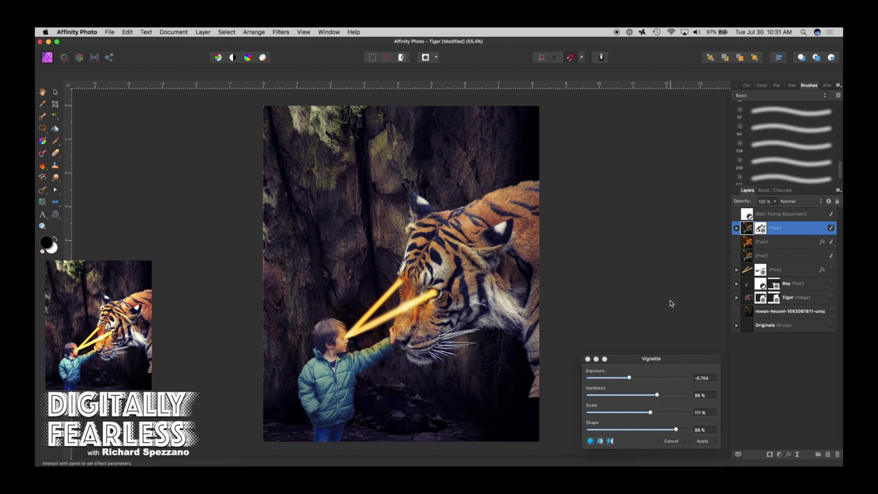
left_click(698, 441)
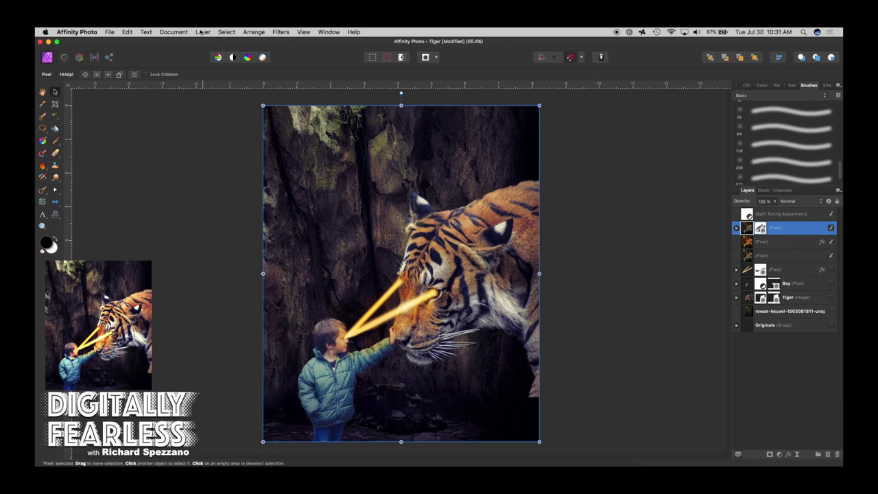
- Merge the visible layers into a new pixel layer and move it above the Split Toning adjustment
left_click(202, 31)
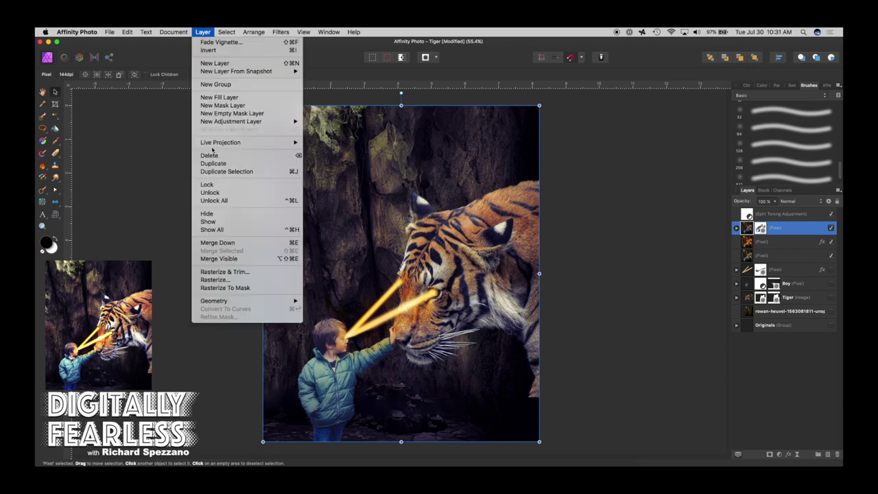
left_click(227, 260)
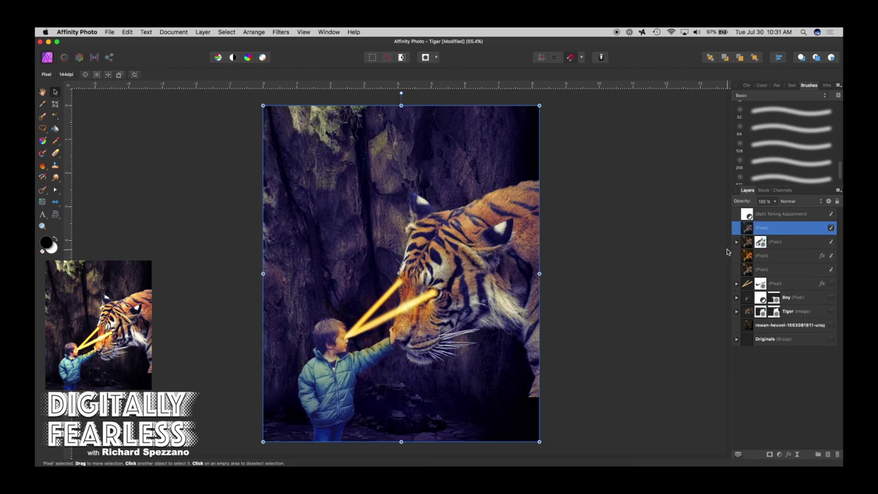
left_click_drag(749, 229, 749, 211)
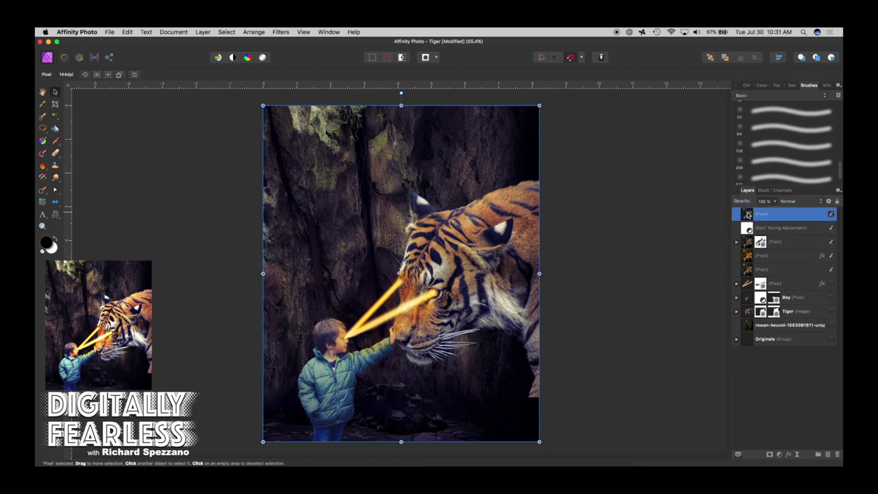
- Add a Curves adjustment with a gentle S-curve that lifts the highlights and slightly darkens the shadows, comparing the image with and without it
left_click(779, 457)
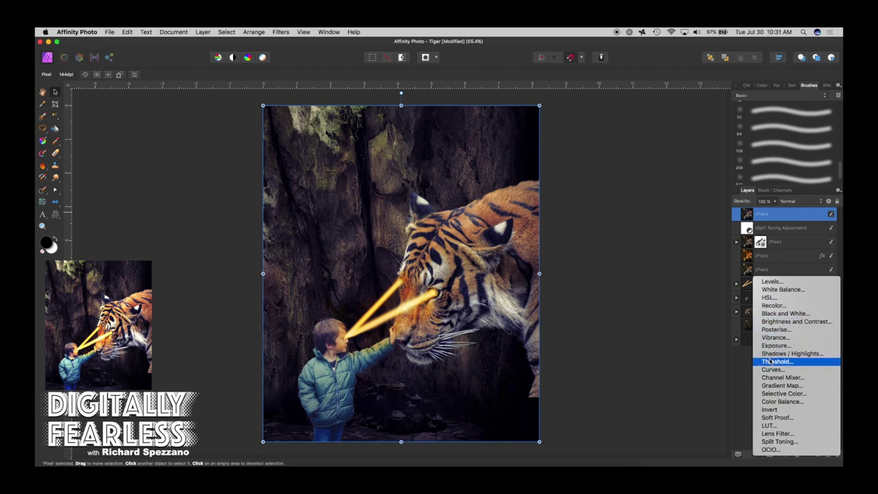
key("Escape")
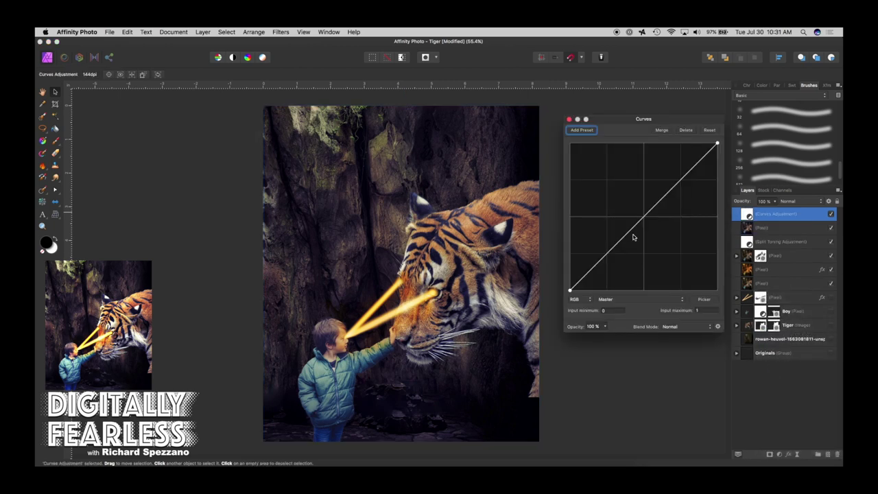
left_click_drag(680, 183, 676, 174)
left_click_drag(608, 249, 606, 256)
left_click_drag(676, 173, 671, 165)
mouse_move(608, 258)
left_mouse_down()
mouse_move(611, 266)
mouse_move(608, 258)
left_mouse_up()
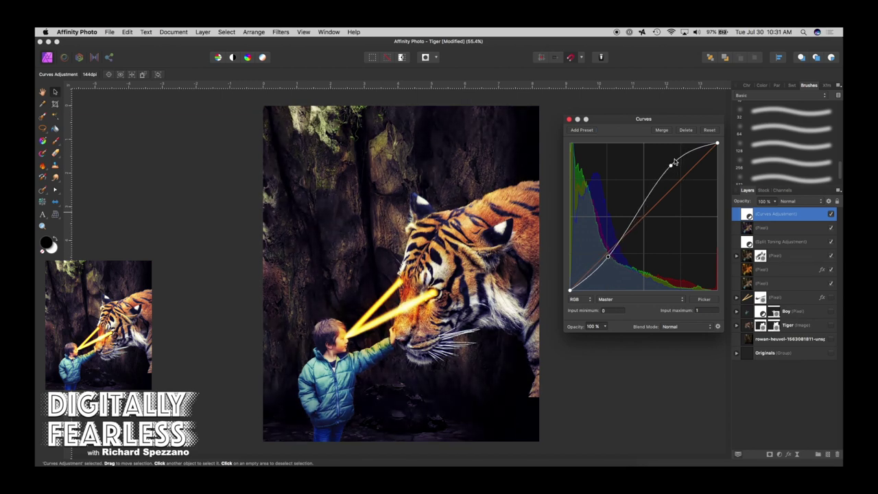
mouse_move(671, 165)
left_mouse_down()
mouse_move(664, 169)
mouse_move(676, 175)
left_mouse_up()
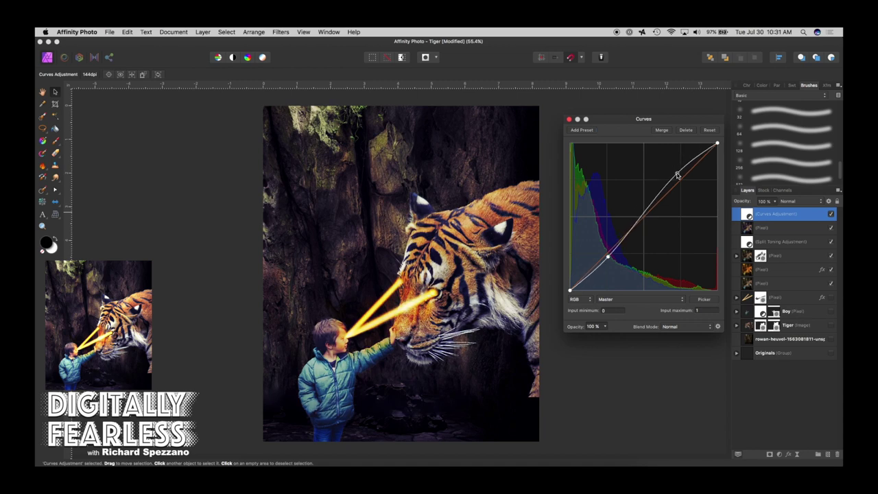
left_click(830, 215)
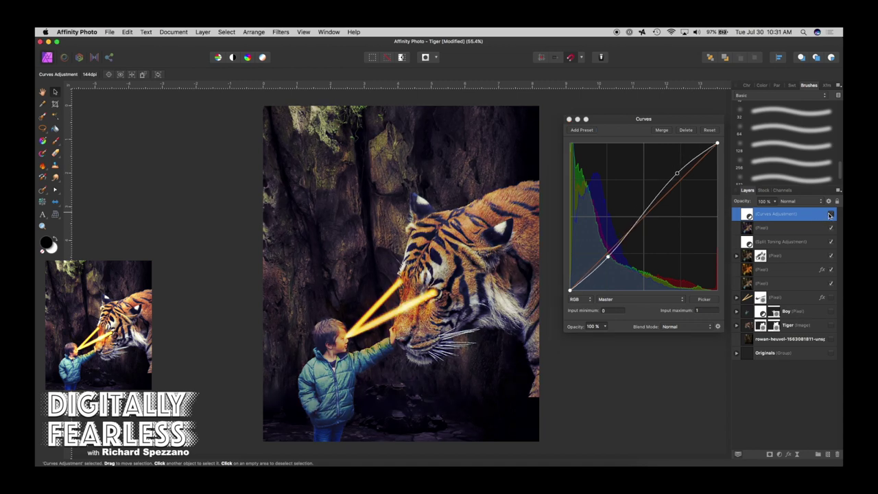
left_click(831, 215)
left_click(830, 215)
left_click(569, 120)
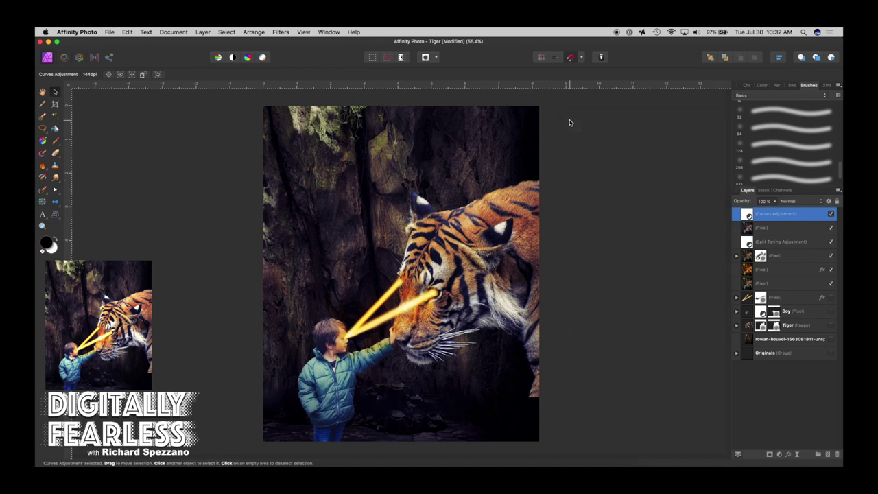
- Add an Exposure adjustment of 0.615 on top, compare the image with and without it, and deselect all layers
left_click(780, 455)
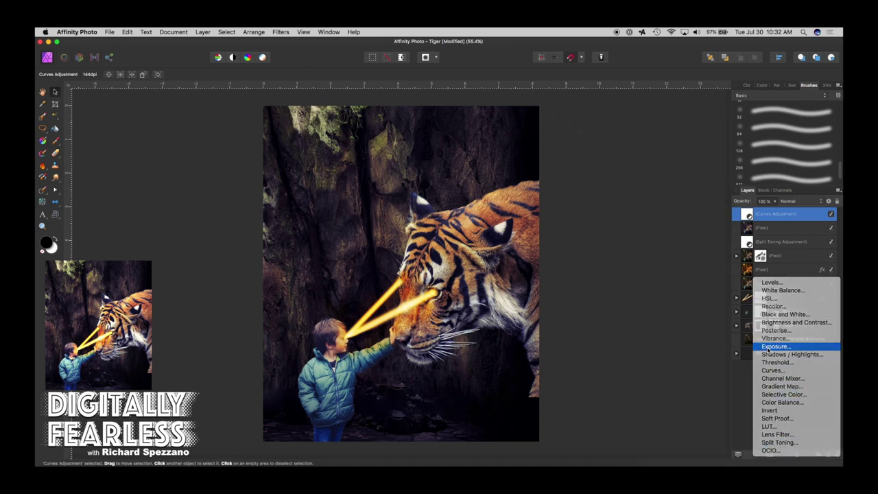
left_click(773, 370)
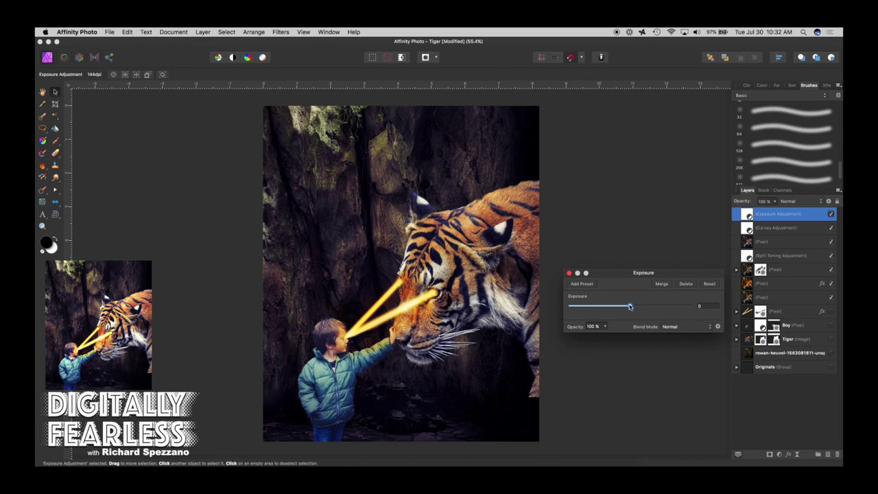
left_click_drag(630, 307, 635, 307)
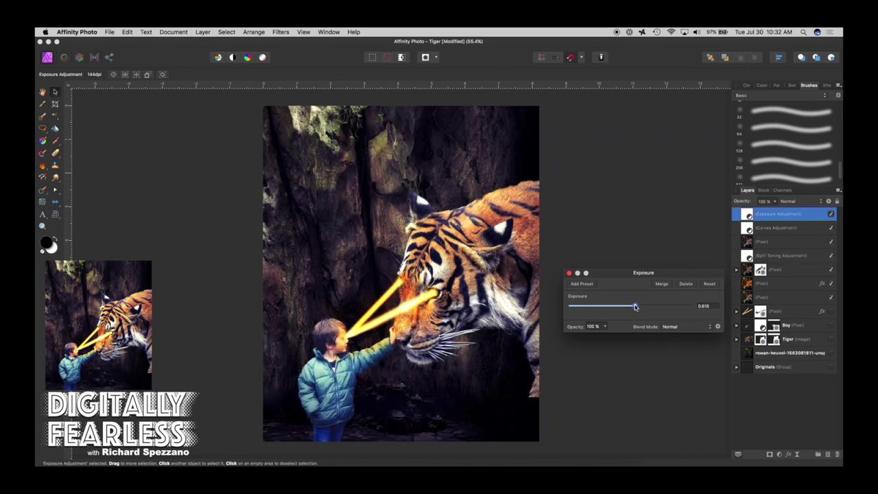
left_click(569, 273)
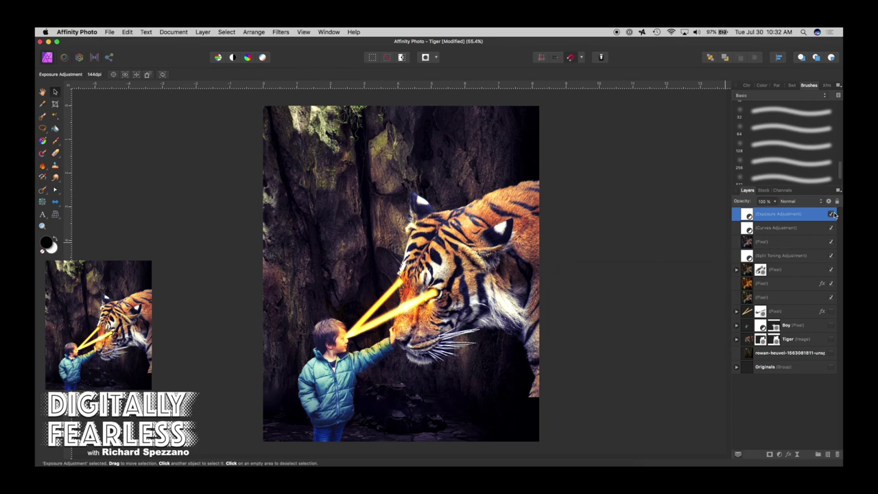
left_click(832, 214)
left_click(831, 214)
left_click(635, 242)
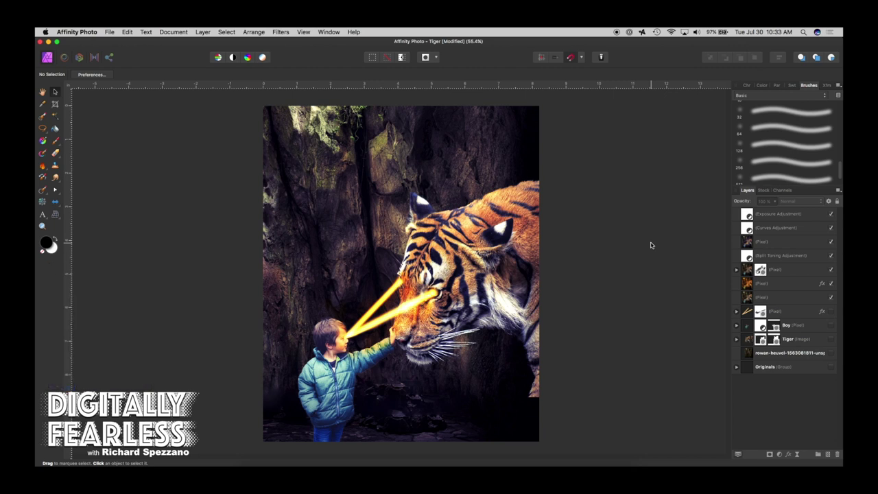